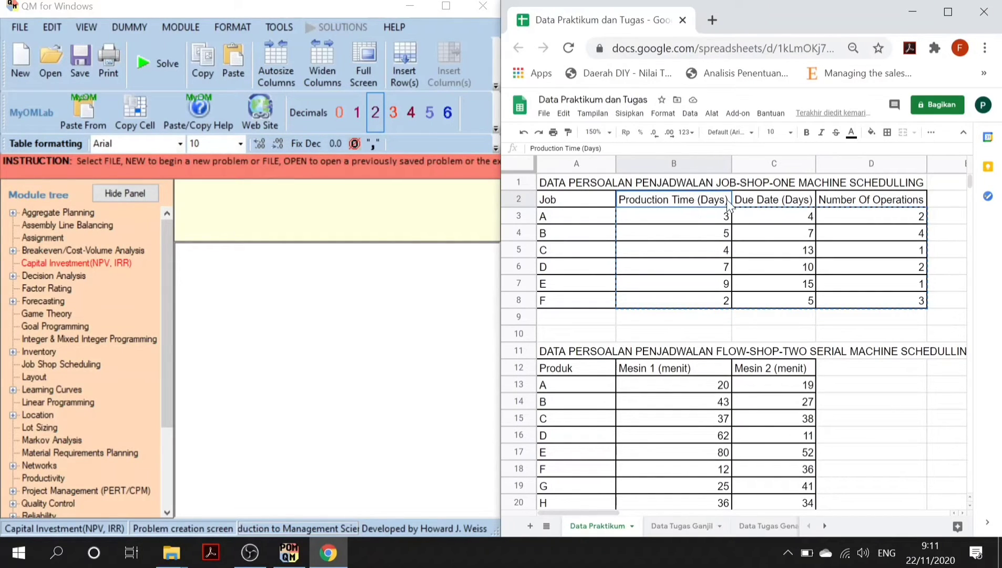
# Examine the Due Date heading and job A's production time, due date and number of operations in the one-machine scheduling table.
pyautogui.click(781, 205)
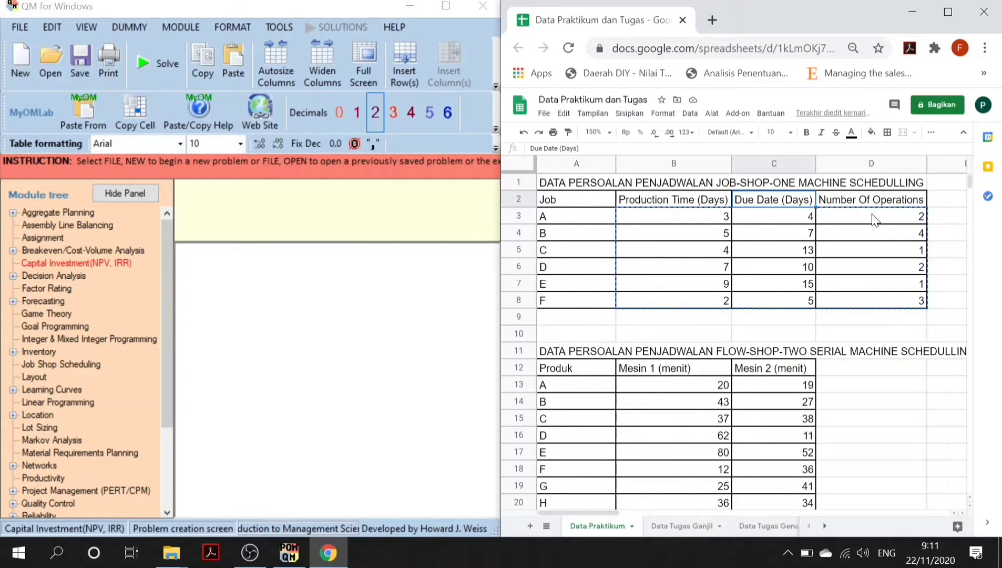
pyautogui.click(589, 221)
pyautogui.press('Right')
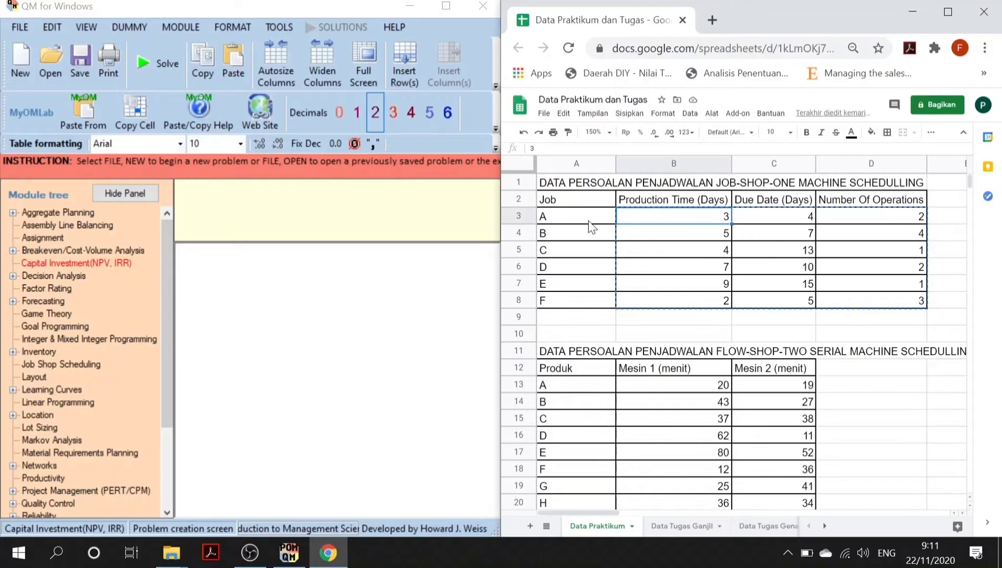
pyautogui.press('Right')
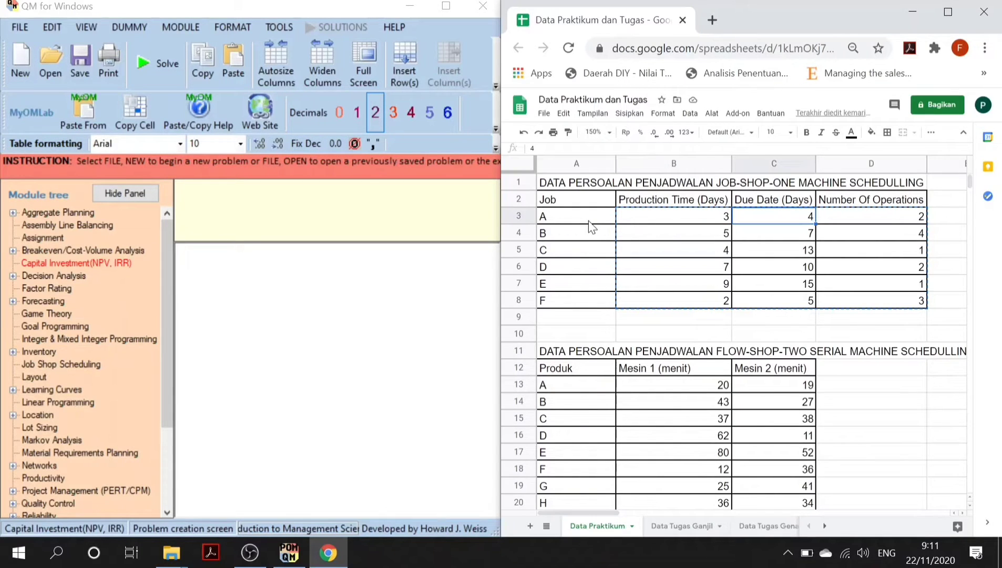
pyautogui.press('Right')
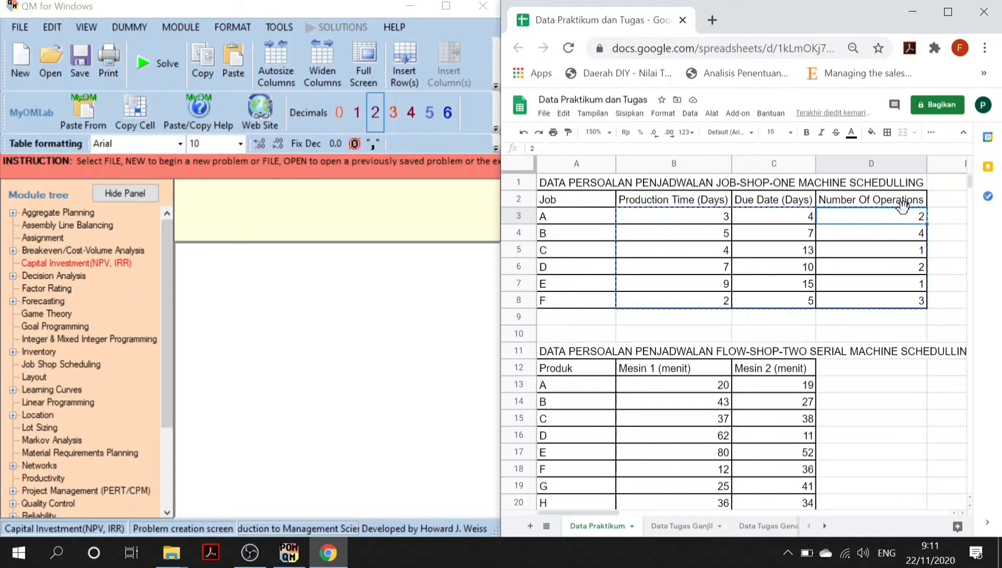
# Select the production time, due date and number of operations values for jobs A to F, B3:D8, in the spreadsheet.
pyautogui.click(652, 216)
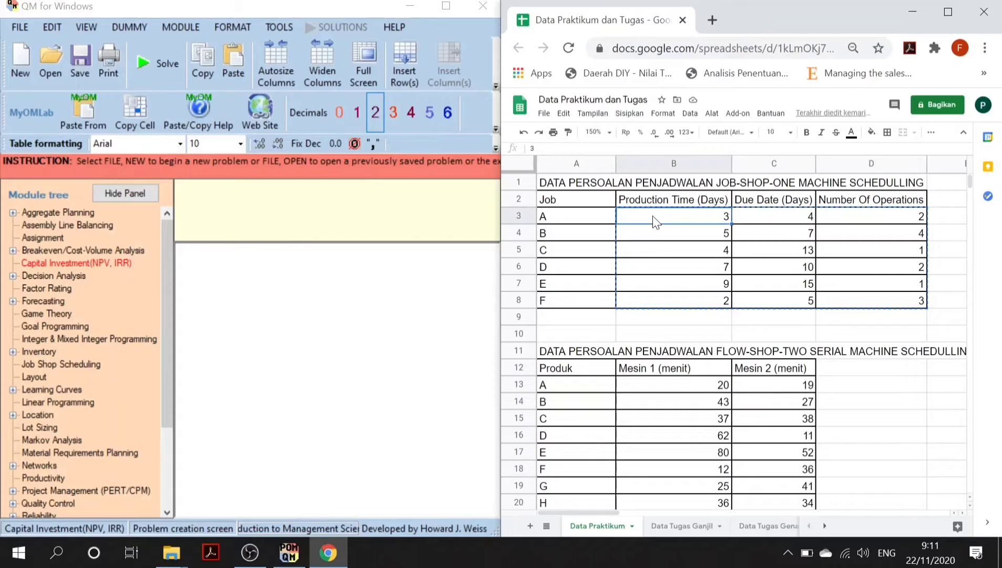
pyautogui.hotkey('shift', 'Right')
pyautogui.hotkey('shift', 'Right')
pyautogui.hotkey('shift', 'Down')
pyautogui.hotkey('shift', 'Down')
pyautogui.hotkey('shift', 'Down')
pyautogui.hotkey('shift', 'Down')
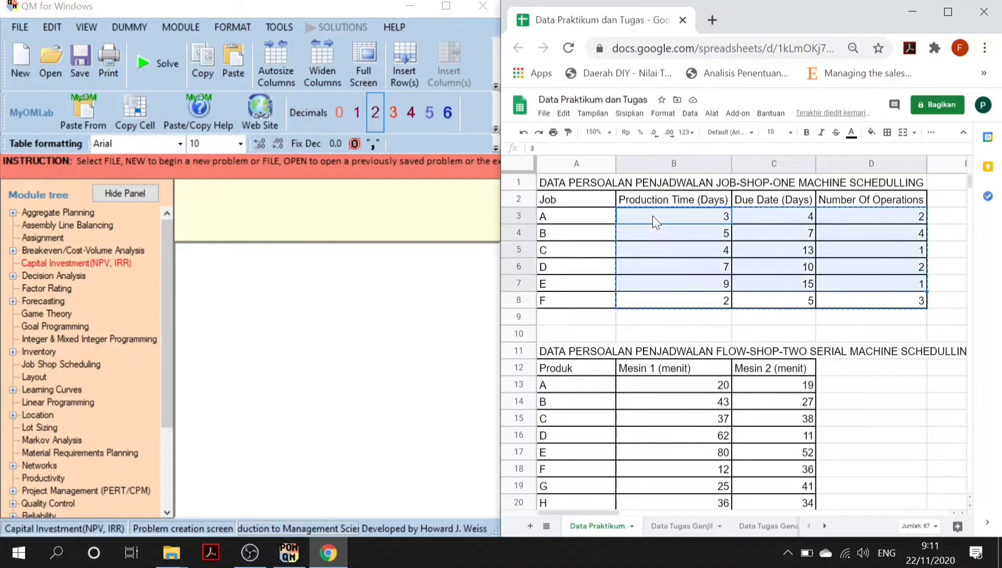
pyautogui.hotkey('shift', 'Down')
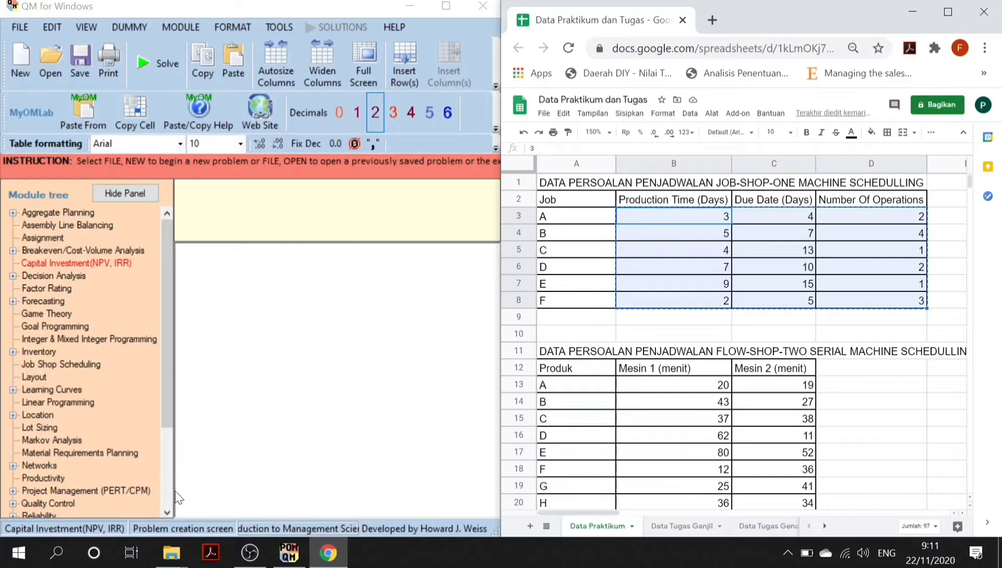
# Switch to QM for Windows and start a new Job Shop Scheduling data set titled "jobshop".
pyautogui.doubleClick(68, 365)
pyautogui.moveTo(298, 141); pyautogui.dragTo(347, 135)
pyautogui.click(84, 169)
pyautogui.write('jobshop')
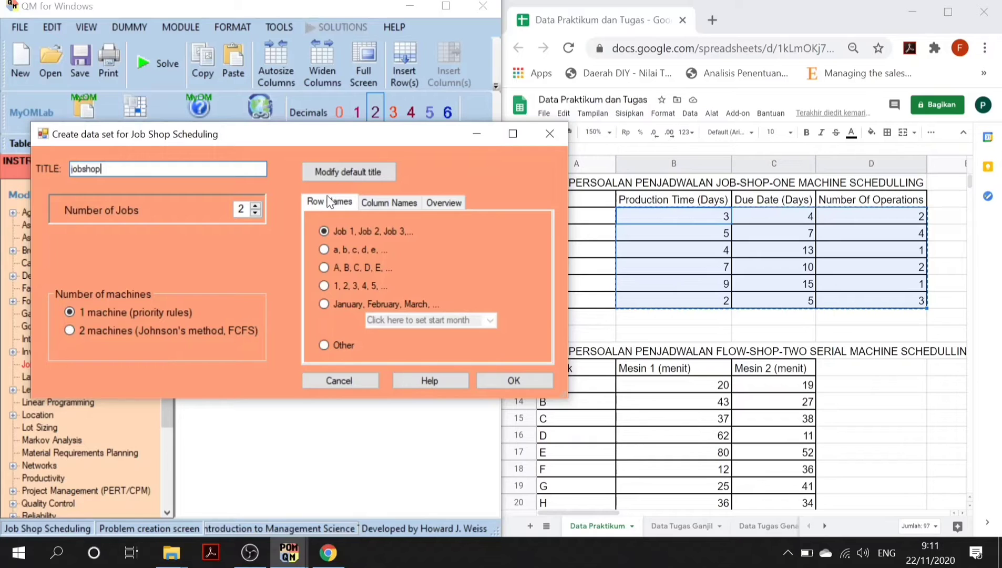
# Set the number of jobs to 6 with A, B, C, D, E row names and create the one-machine data set.
pyautogui.click(247, 210)
pyautogui.press('BackSpace')
pyautogui.write('6')
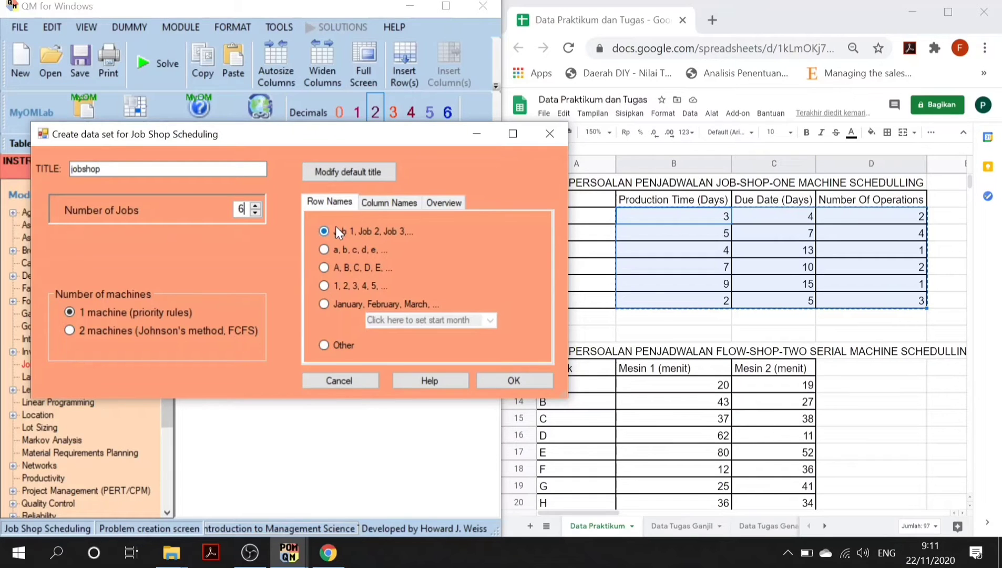
pyautogui.click(324, 268)
pyautogui.click(510, 382)
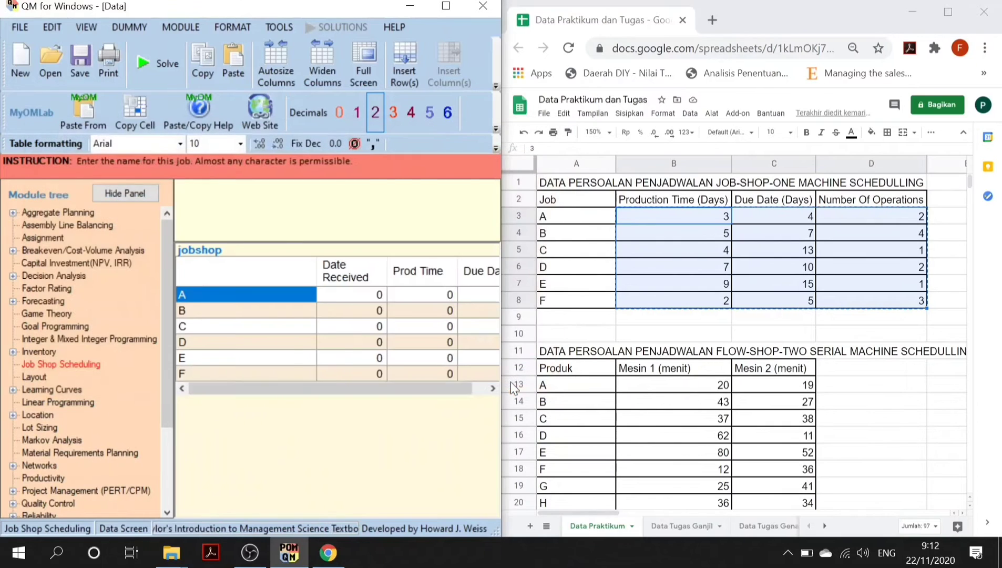
# Maximize the window and paste the copied spreadsheet values into the Prod Time, Due Date and # Opns cells for jobs A to F.
pyautogui.click(445, 8)
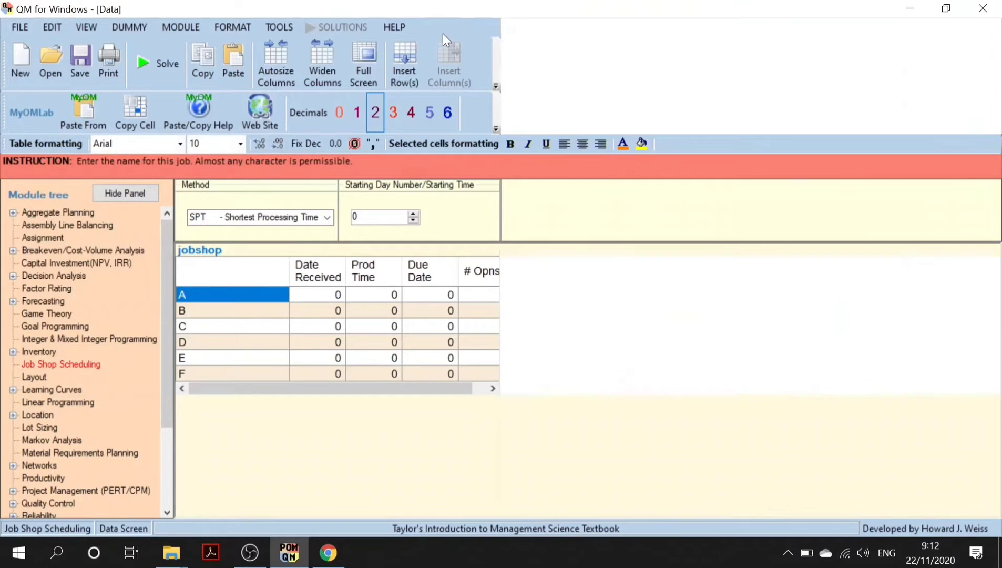
pyautogui.click(393, 295)
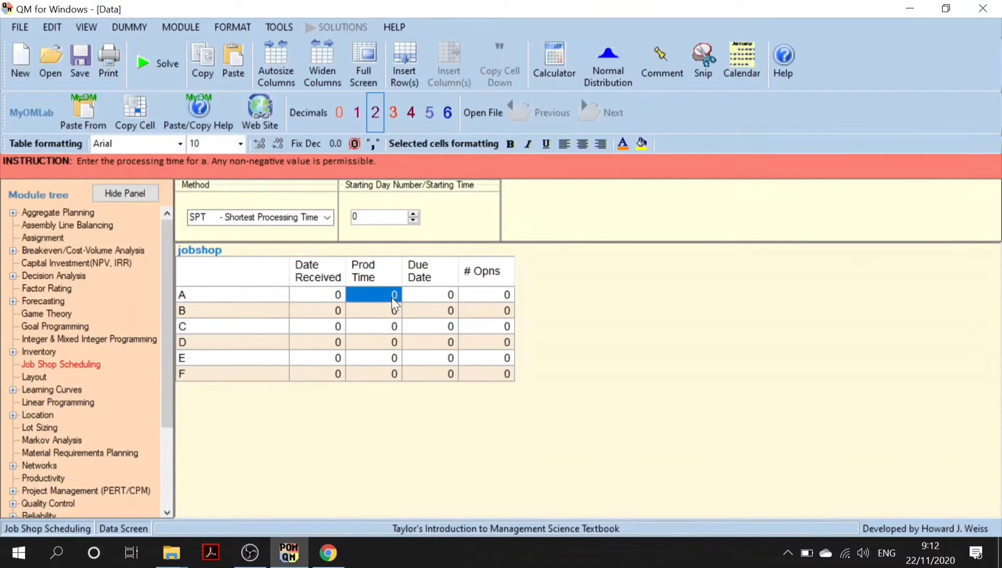
pyautogui.press('Tab')
pyautogui.press('Tab')
pyautogui.press('Tab')
pyautogui.press('Tab')
pyautogui.press('Tab')
pyautogui.press('Tab')
pyautogui.press('Tab')
pyautogui.press('Tab')
pyautogui.press('Tab')
pyautogui.press('Tab')
pyautogui.press('Tab')
pyautogui.press('Tab')
pyautogui.press('Tab')
pyautogui.press('Tab')
pyautogui.press('Tab')
pyautogui.press('Tab')
pyautogui.press('Tab')
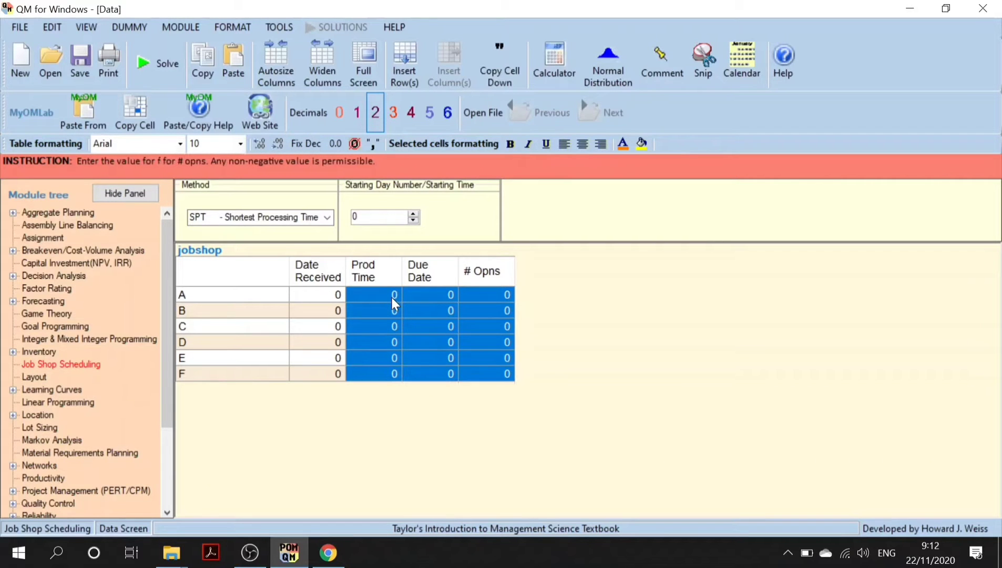
pyautogui.hotkey('ctrl', 'v')
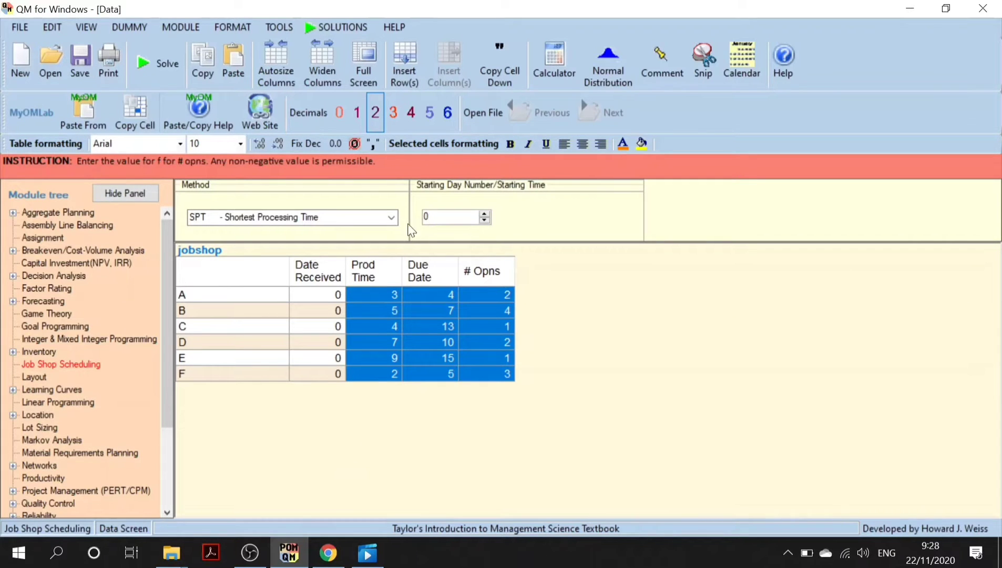
# Choose SPT - Shortest Processing Time as the scheduling method and solve the problem.
pyautogui.click(393, 222)
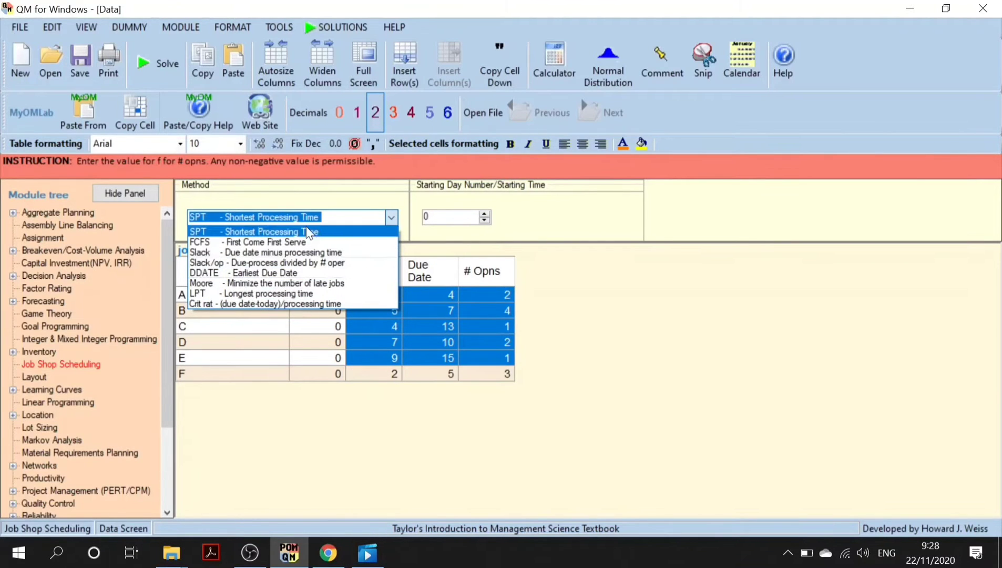
pyautogui.click(271, 232)
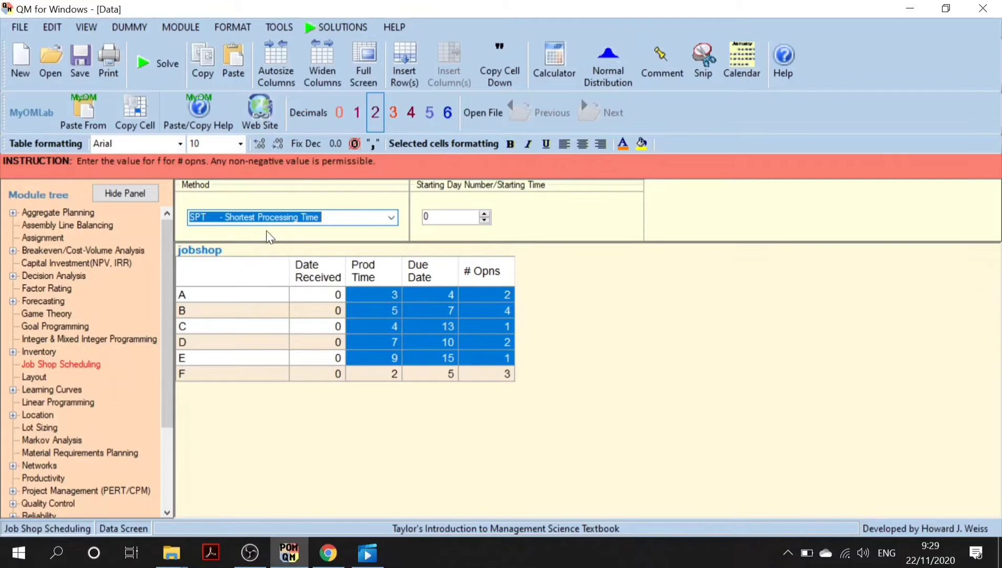
pyautogui.click(157, 68)
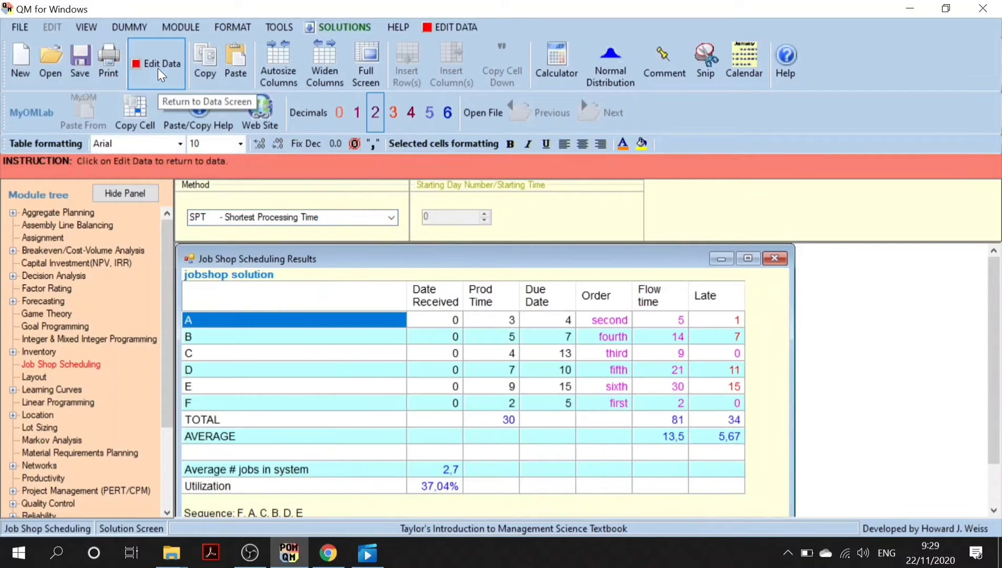
# Open and enlarge the Method summary to compare all priority rules, and minimize it when finished.
pyautogui.hotkey('alt', 's')
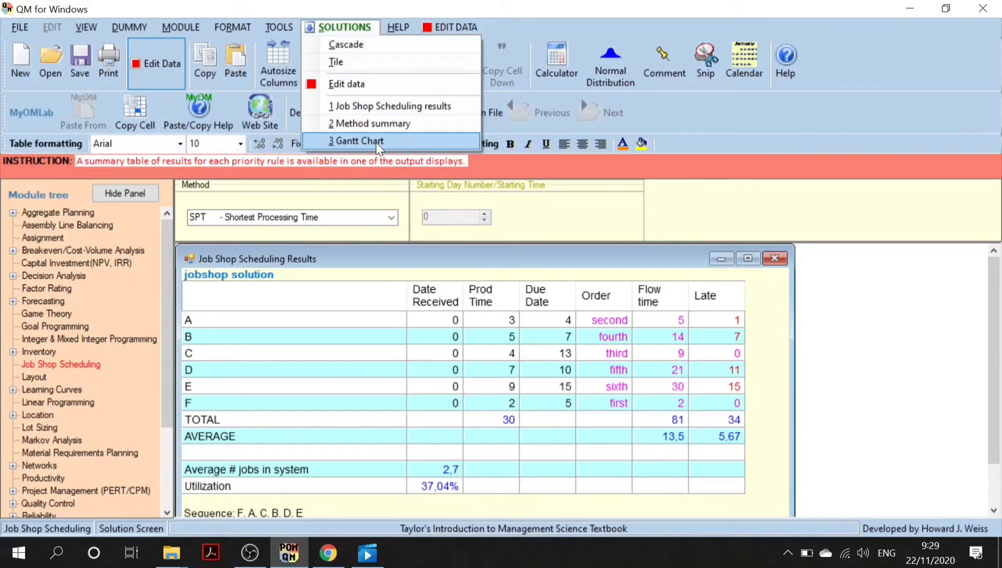
pyautogui.click(357, 124)
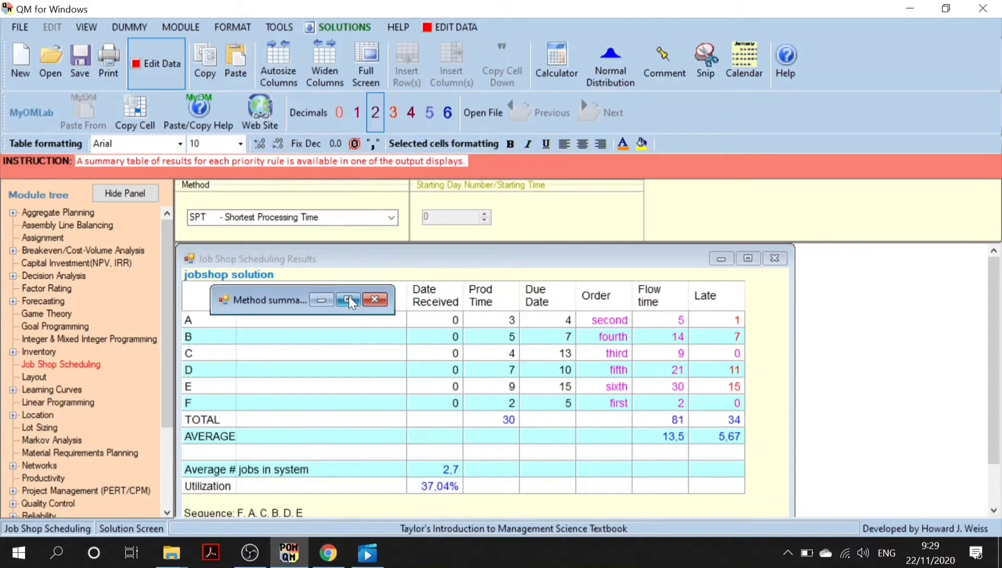
pyautogui.moveTo(394, 315); pyautogui.dragTo(848, 497)
pyautogui.moveTo(646, 305); pyautogui.dragTo(624, 262)
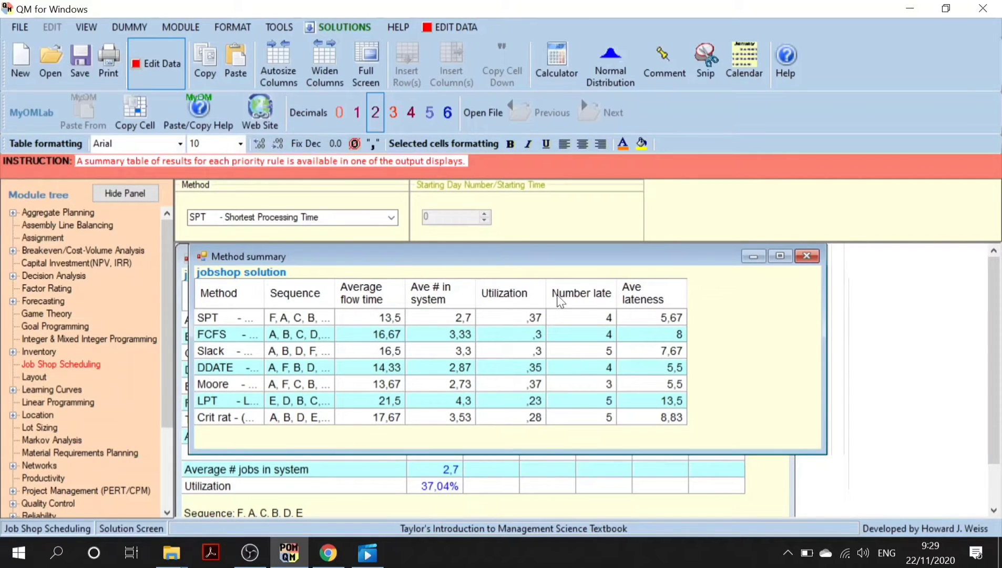
pyautogui.click(753, 258)
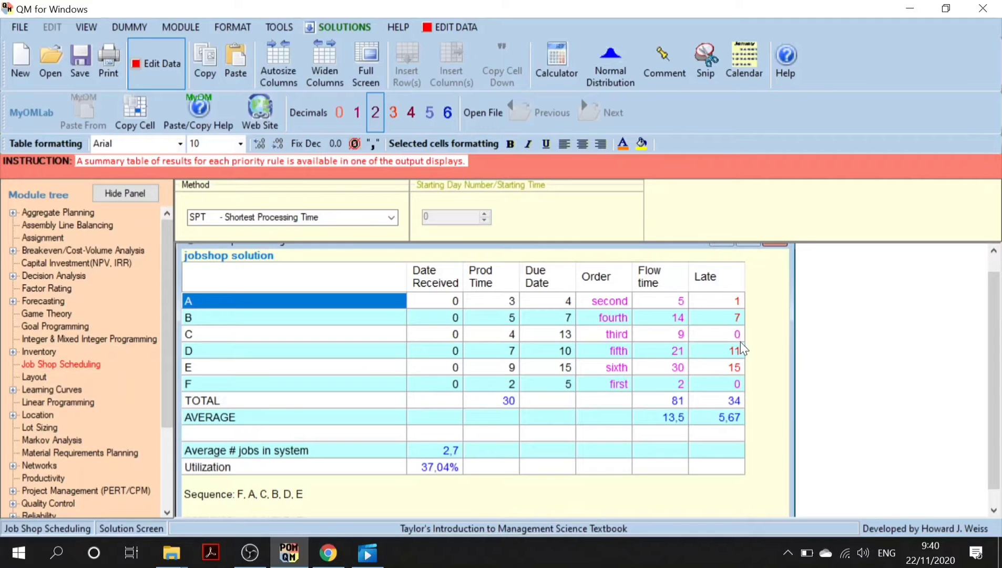
# Examine the Order column and the Prod Time column for jobs A to F in the SPT results.
pyautogui.click(613, 303)
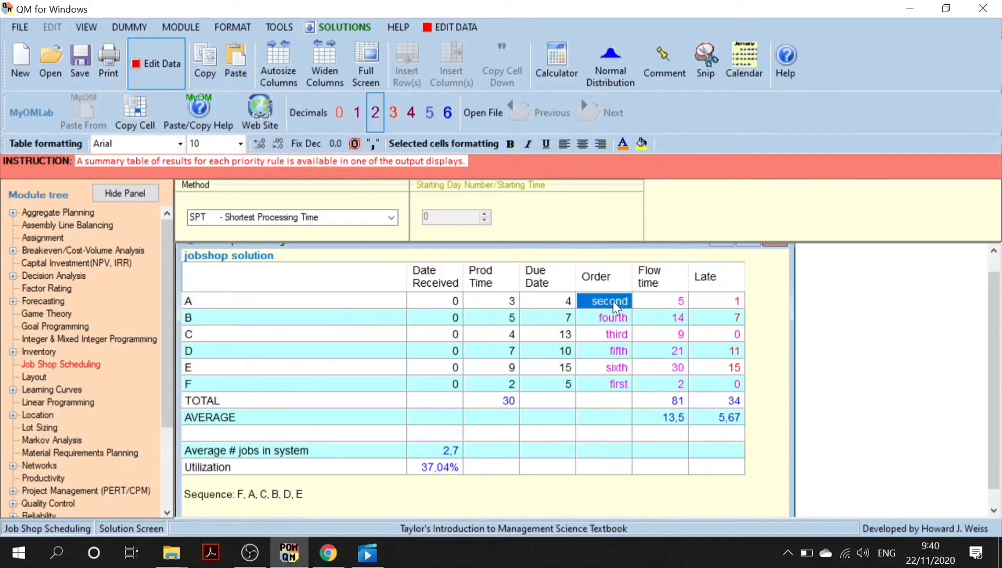
pyautogui.hotkey('shift', 'Down')
pyautogui.hotkey('shift', 'Down')
pyautogui.hotkey('shift', 'Down')
pyautogui.hotkey('shift', 'Down')
pyautogui.hotkey('shift', 'Down')
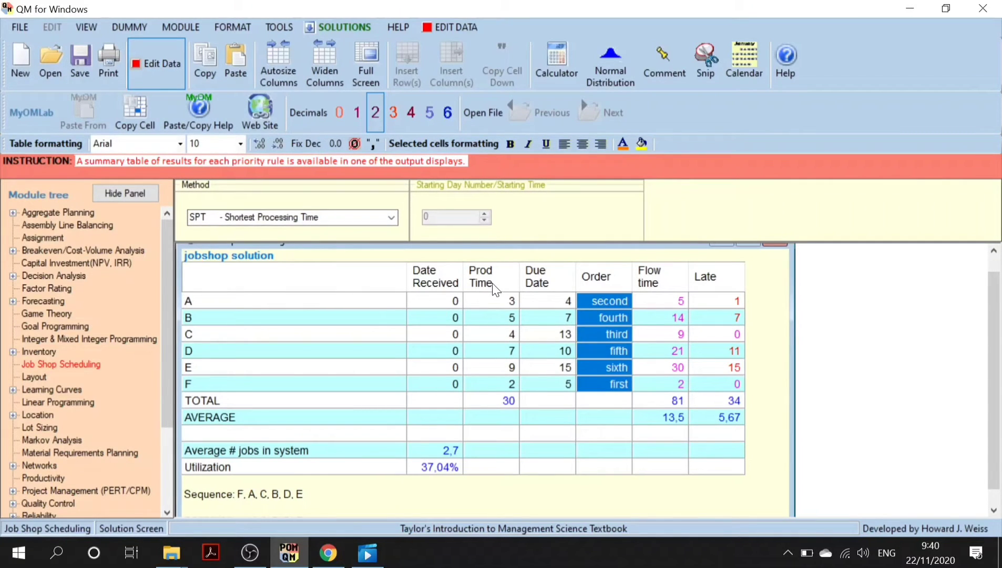
pyautogui.click(499, 304)
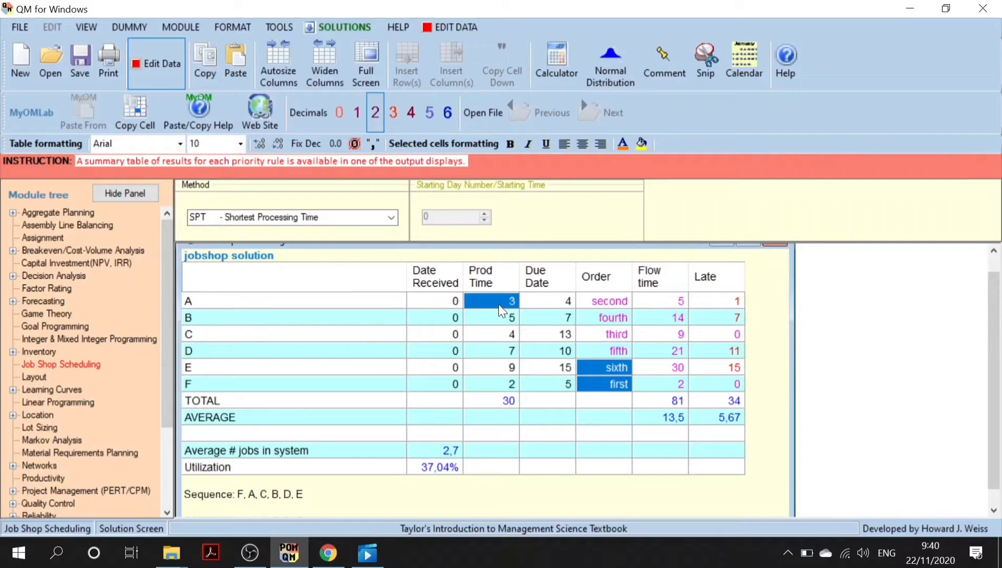
pyautogui.hotkey('shift', 'Down')
pyautogui.hotkey('shift', 'Down')
pyautogui.hotkey('shift', 'Down')
pyautogui.hotkey('shift', 'Down')
pyautogui.hotkey('shift', 'Down')
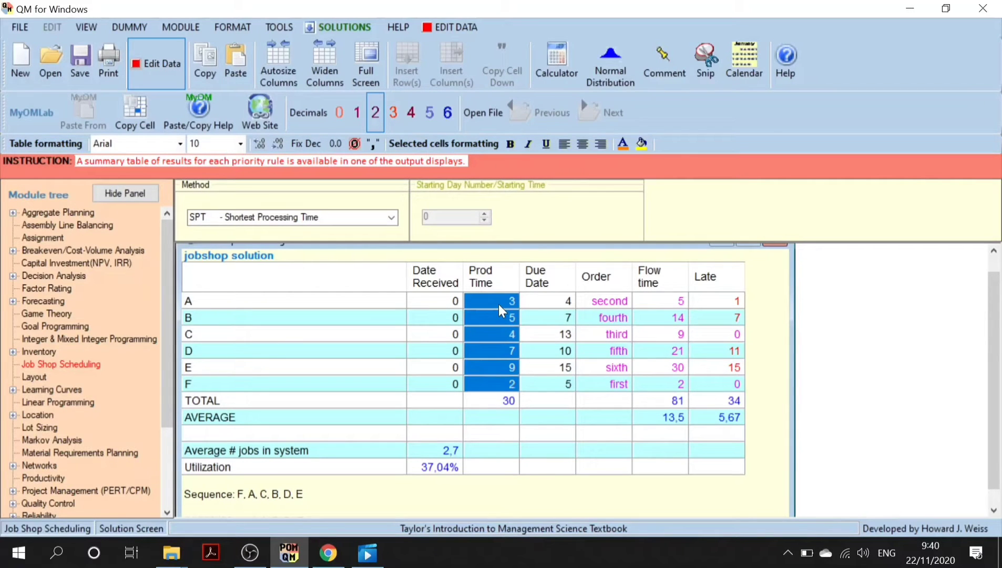
# Compare the production times of jobs F, A and E with their processing order in the SPT results.
pyautogui.press('Down')
pyautogui.press('Up')
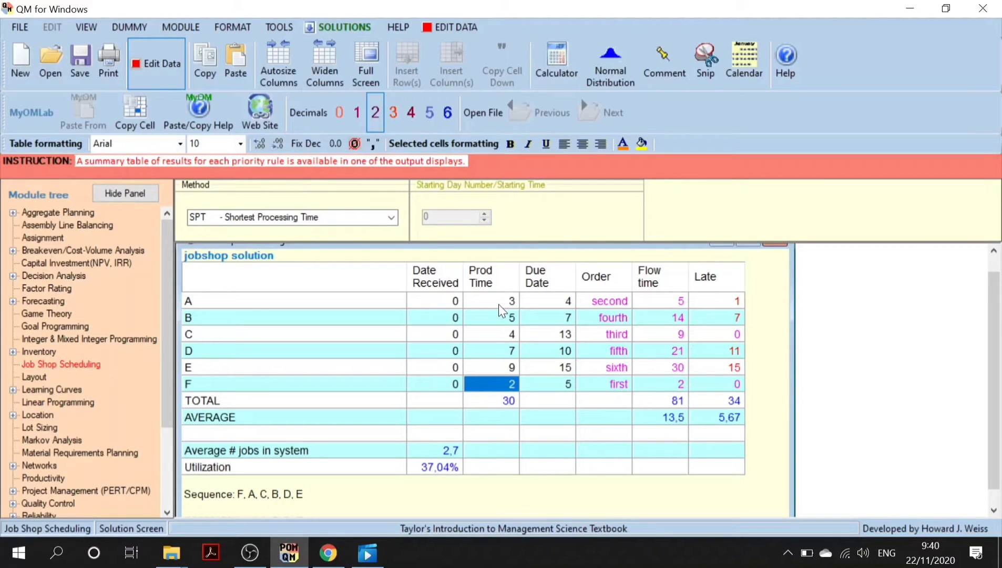
pyautogui.press('Right')
pyautogui.press('Right')
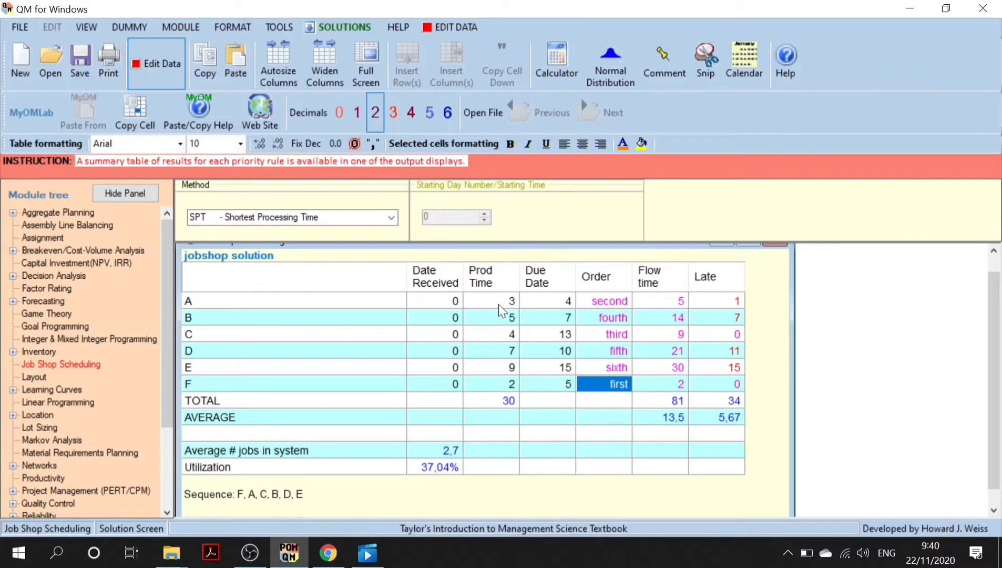
pyautogui.press('Left')
pyautogui.press('Left')
pyautogui.press('Up')
pyautogui.press('Up')
pyautogui.press('Up')
pyautogui.press('Up')
pyautogui.press('Up')
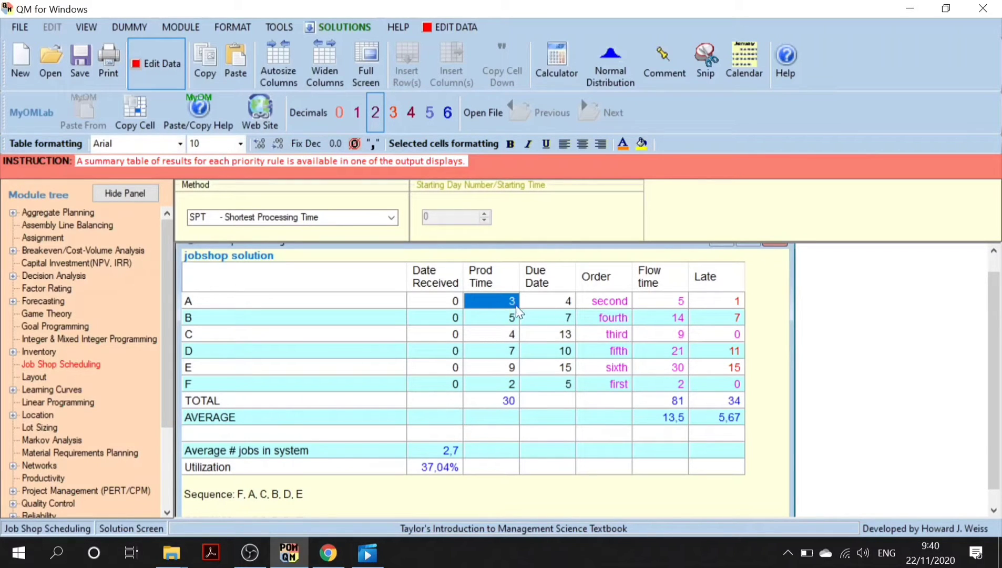
pyautogui.press('Right')
pyautogui.press('Right')
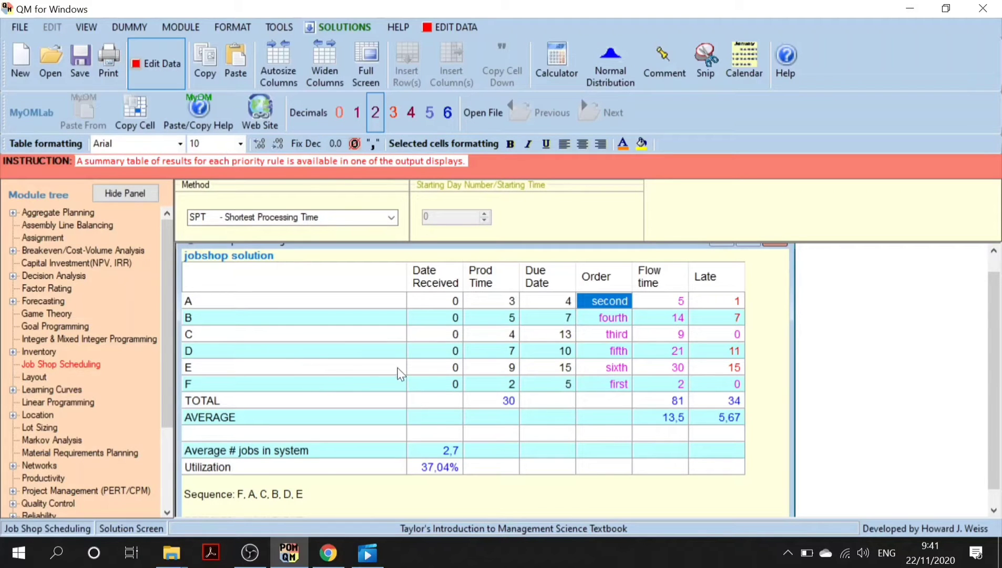
pyautogui.click(504, 366)
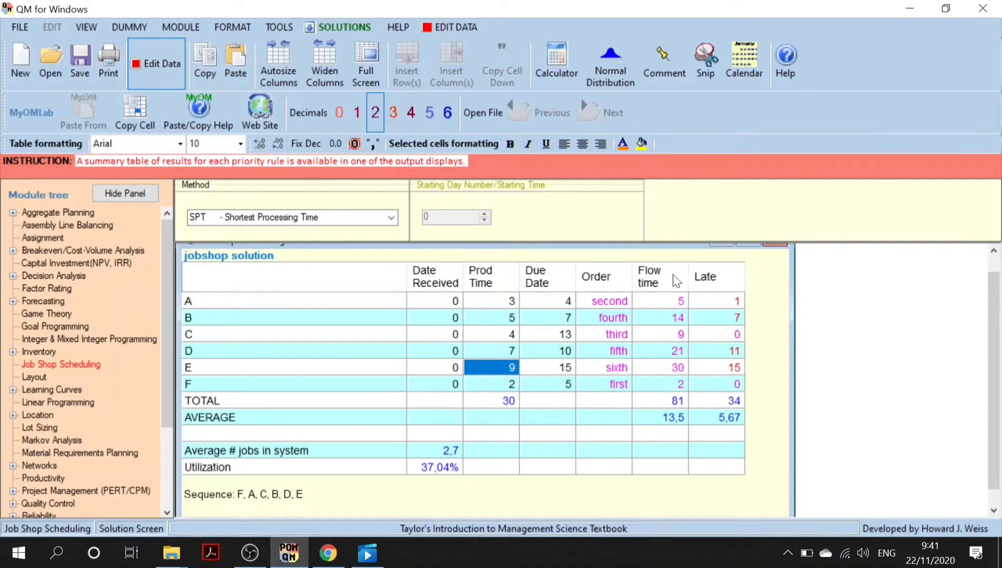
# Examine the flow times of jobs A and F in relation to job F's place in the order.
pyautogui.click(663, 296)
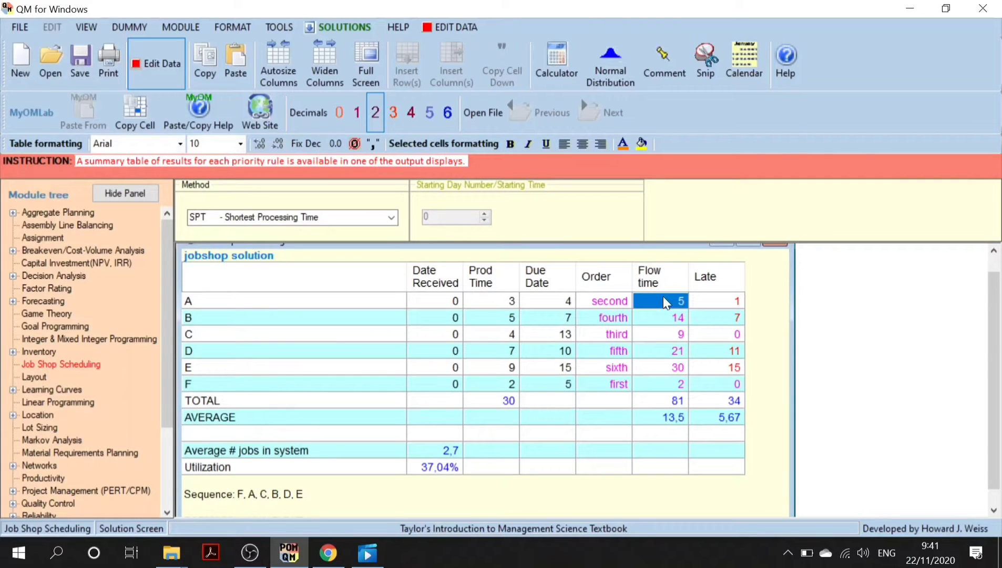
pyautogui.click(624, 389)
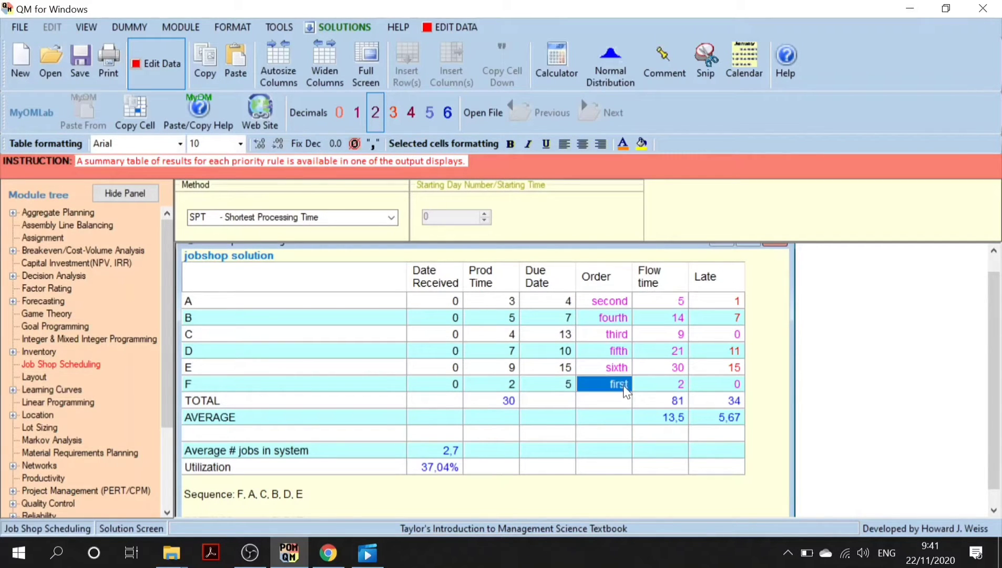
pyautogui.click(677, 385)
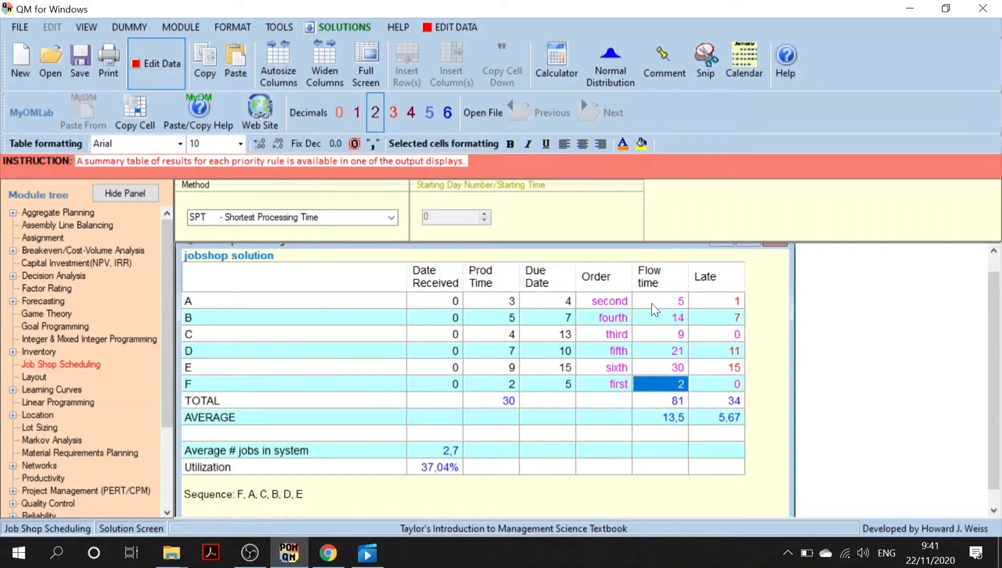
pyautogui.click(668, 304)
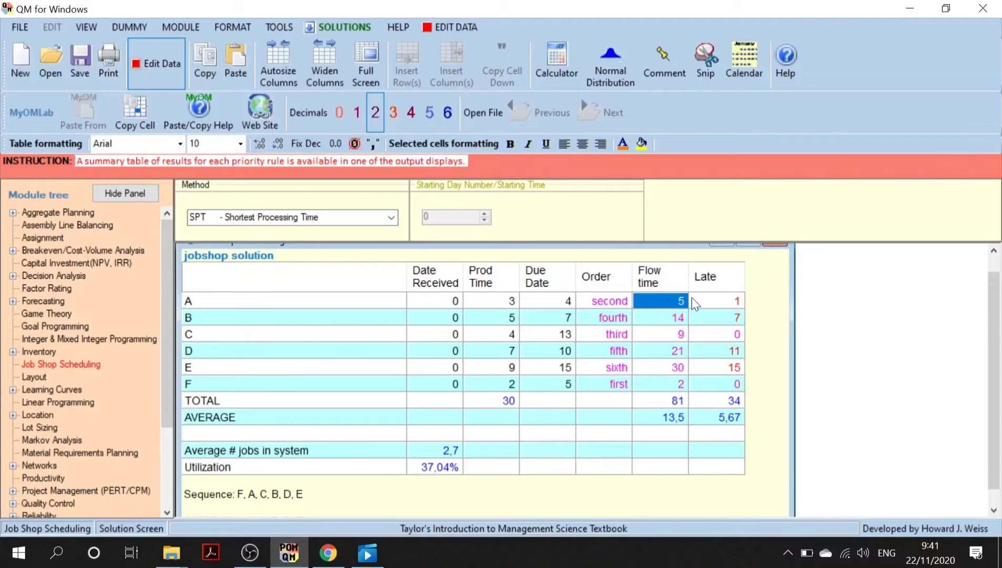
pyautogui.click(672, 386)
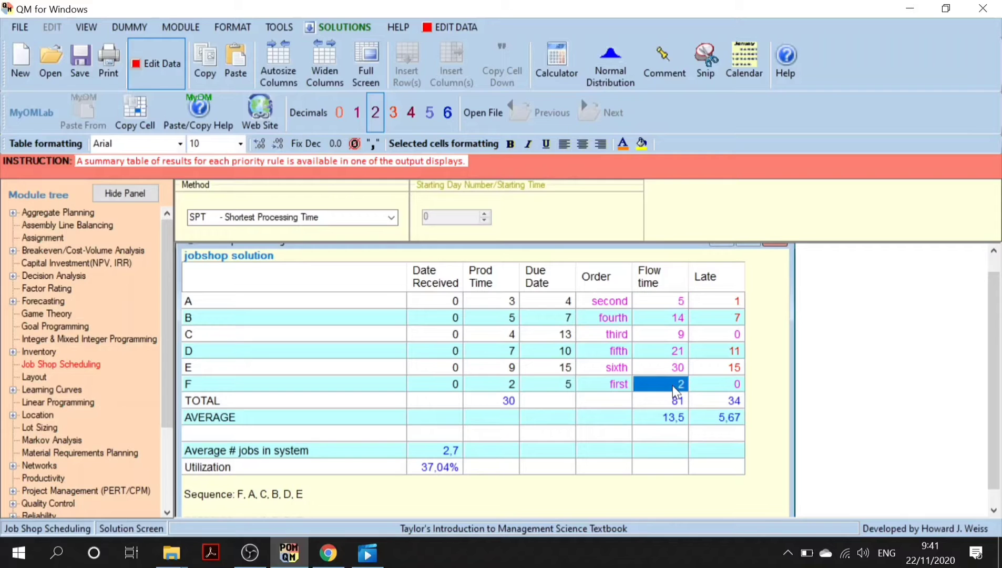
# Relate job A's flow time to job F's flow time plus job A's production time in the SPT results.
pyautogui.keyDown('shift'); pyautogui.click(498, 297); pyautogui.keyUp('shift')
pyautogui.click(497, 297)
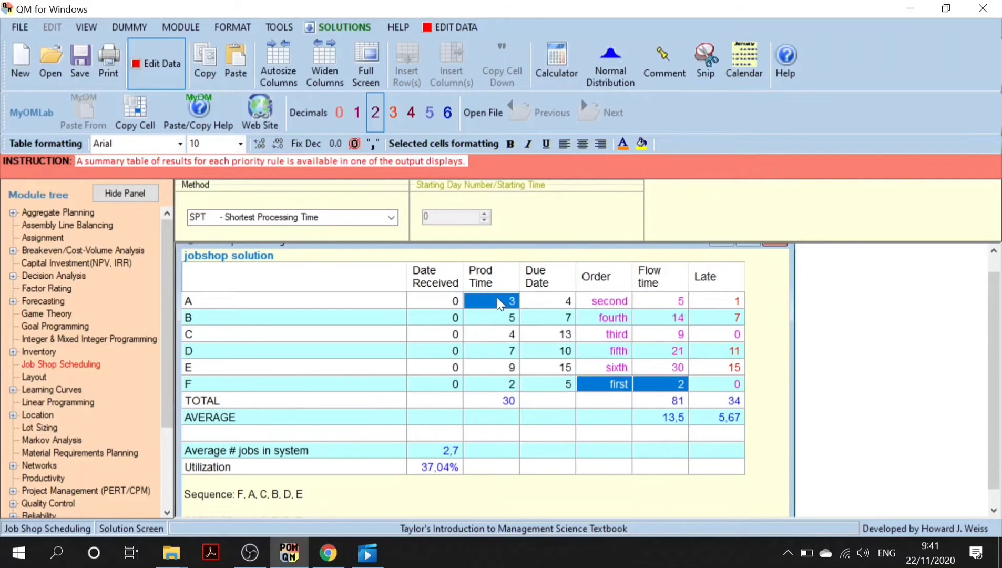
pyautogui.click(666, 384)
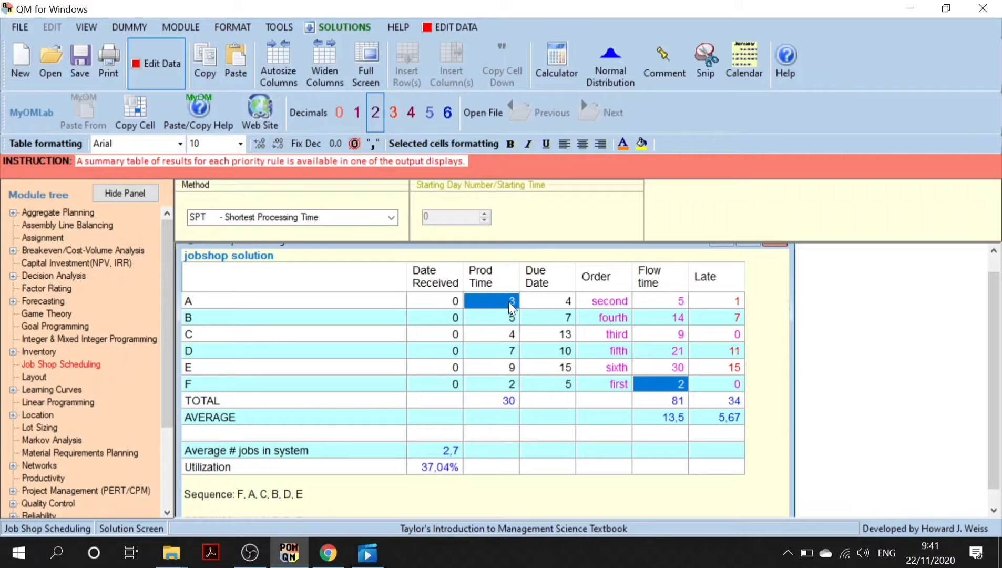
pyautogui.keyDown('ctrl'); pyautogui.click(674, 302); pyautogui.keyUp('ctrl')
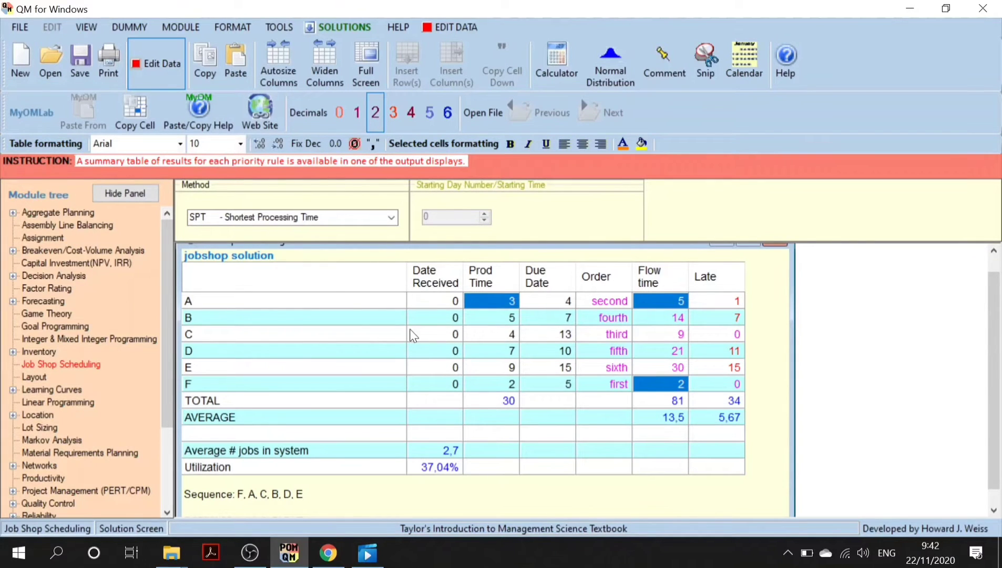
# Trace the flow times of jobs C and B from the preceding job's flow time plus their own production times.
pyautogui.click(680, 335)
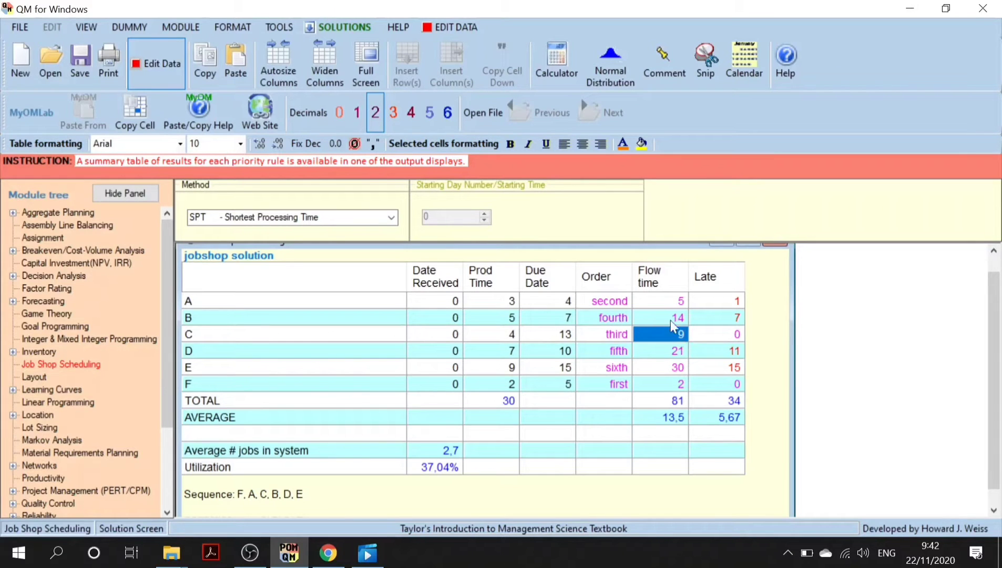
pyautogui.keyDown('ctrl'); pyautogui.click(667, 300); pyautogui.keyUp('ctrl')
pyautogui.keyDown('ctrl'); pyautogui.click(504, 332); pyautogui.keyUp('ctrl')
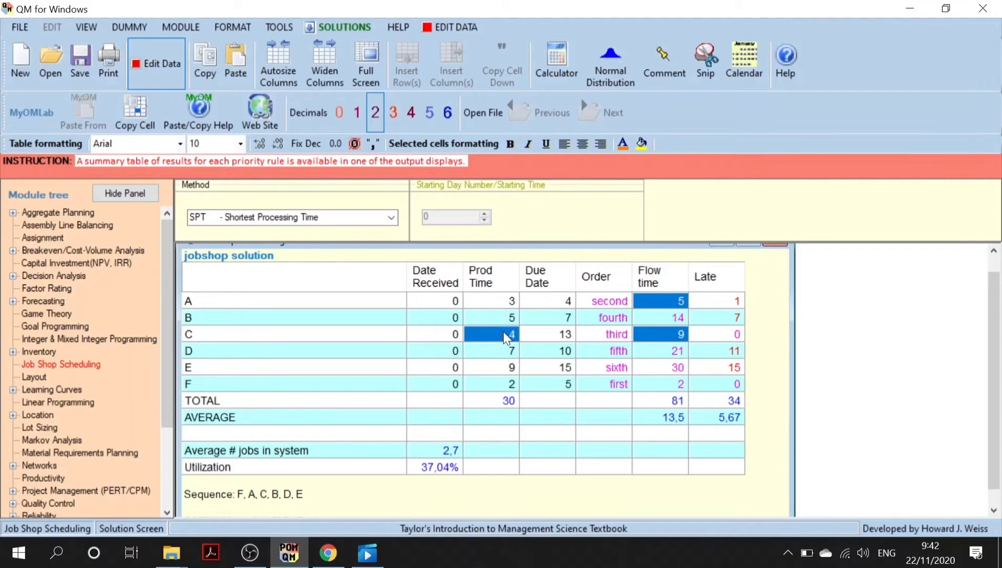
pyautogui.click(661, 319)
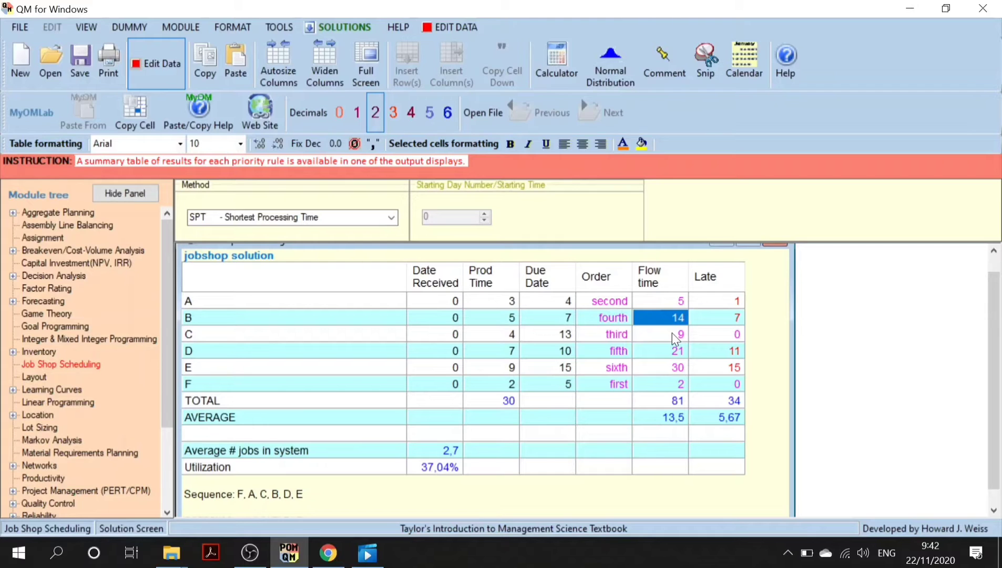
pyautogui.keyDown('ctrl'); pyautogui.click(672, 333); pyautogui.keyUp('ctrl')
pyautogui.keyDown('ctrl'); pyautogui.click(492, 319); pyautogui.keyUp('ctrl')
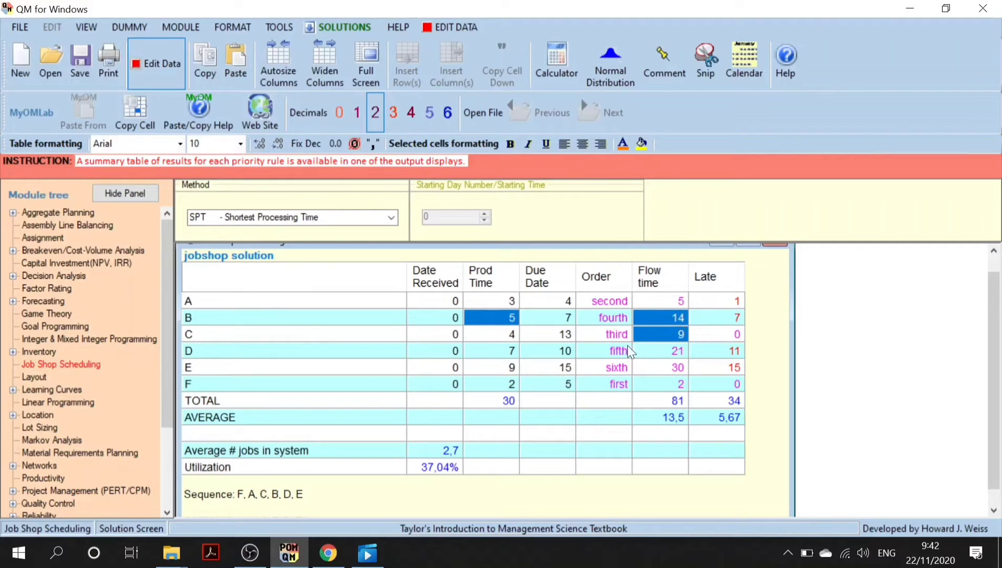
pyautogui.click(621, 371)
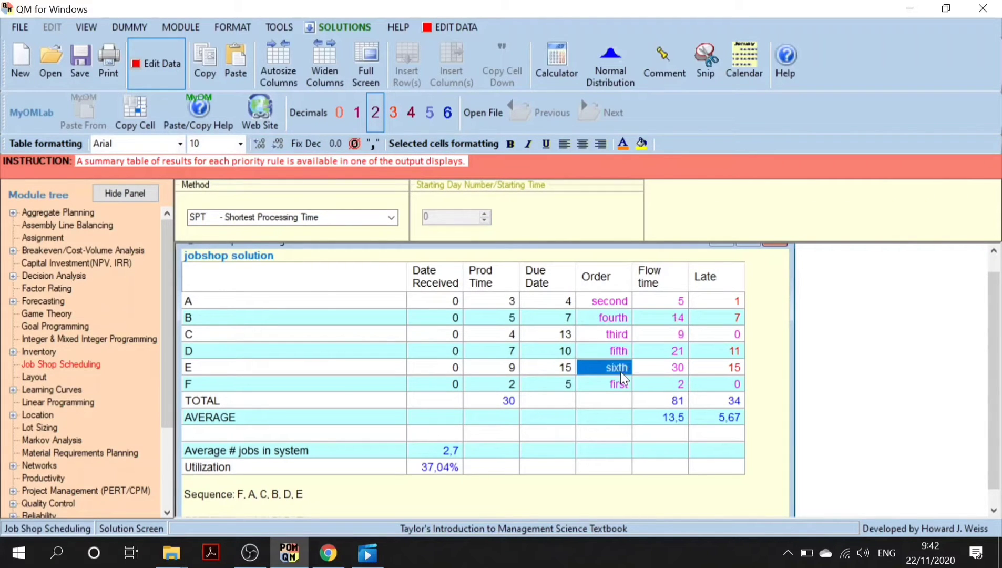
# Examine job A's lateness by comparing its flow time with its due date.
pyautogui.click(716, 301)
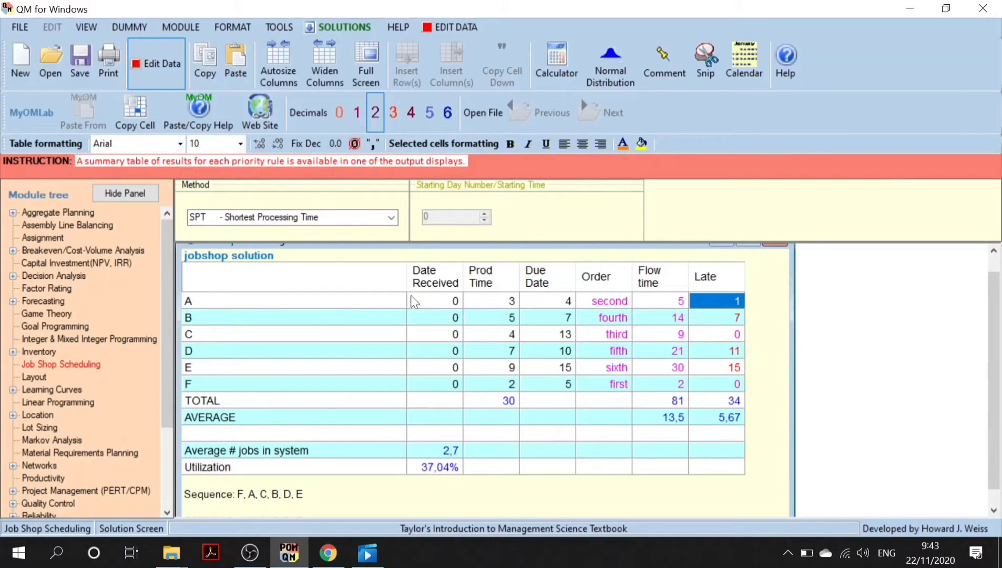
pyautogui.click(336, 307)
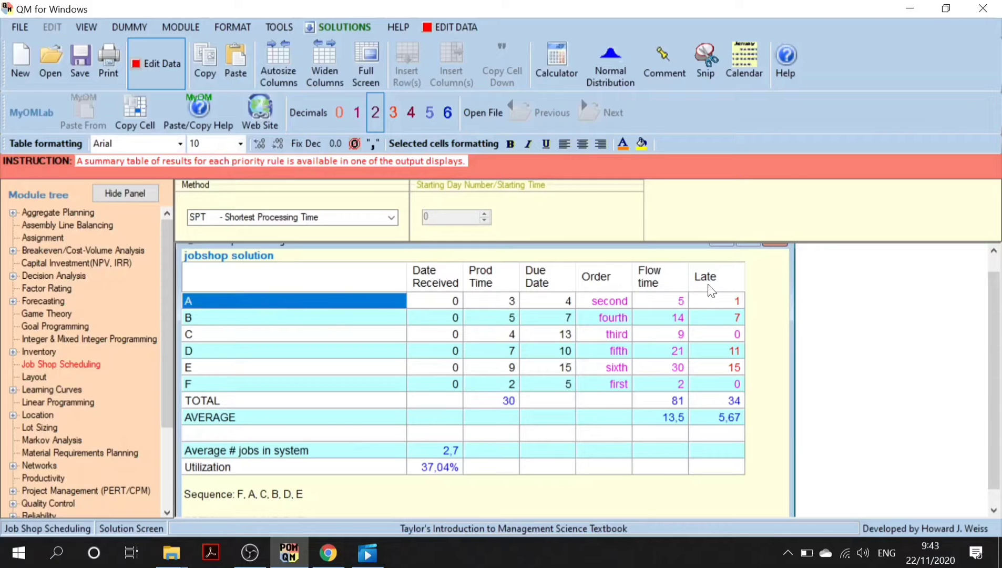
pyautogui.click(726, 301)
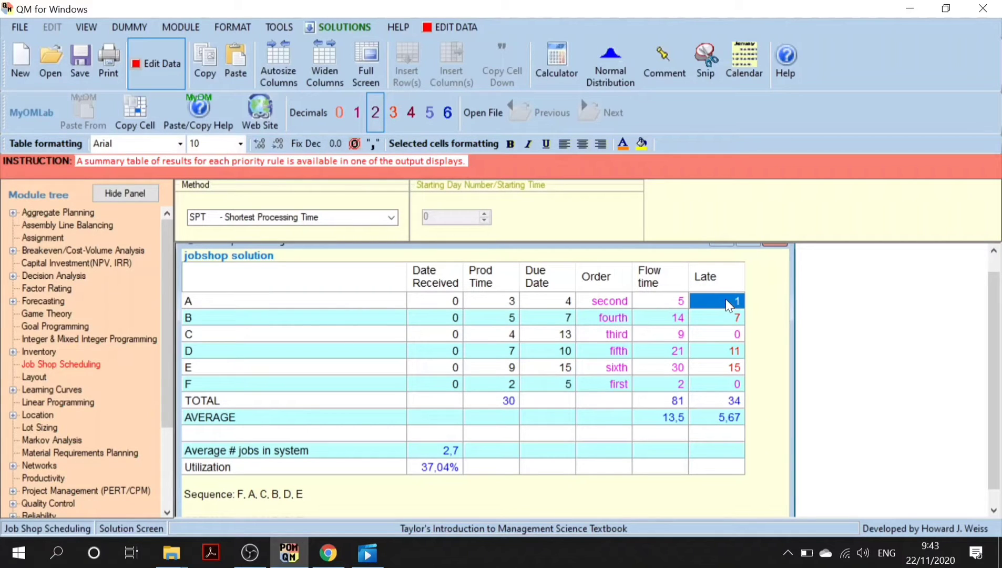
pyautogui.click(675, 301)
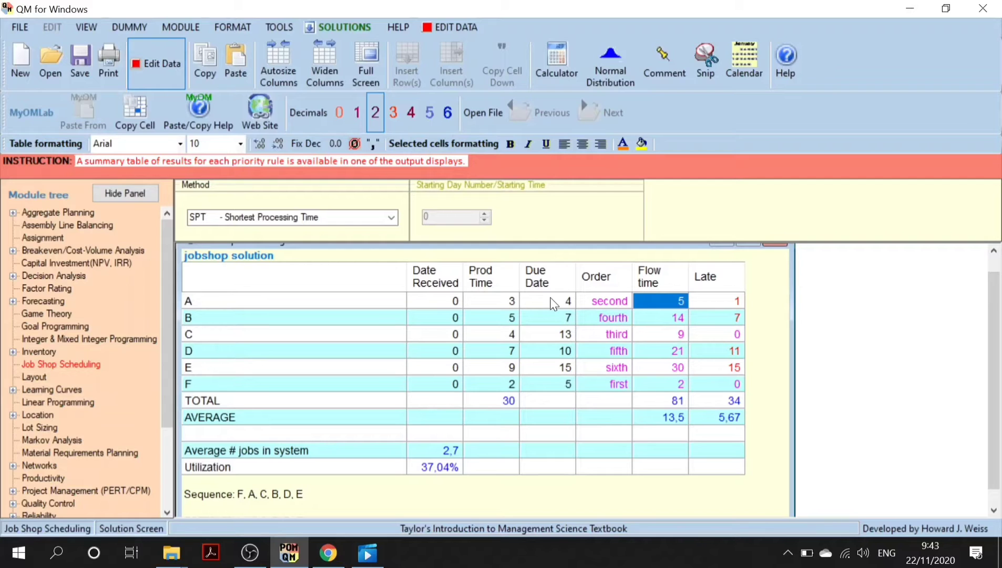
pyautogui.keyDown('ctrl'); pyautogui.click(735, 300); pyautogui.keyUp('ctrl')
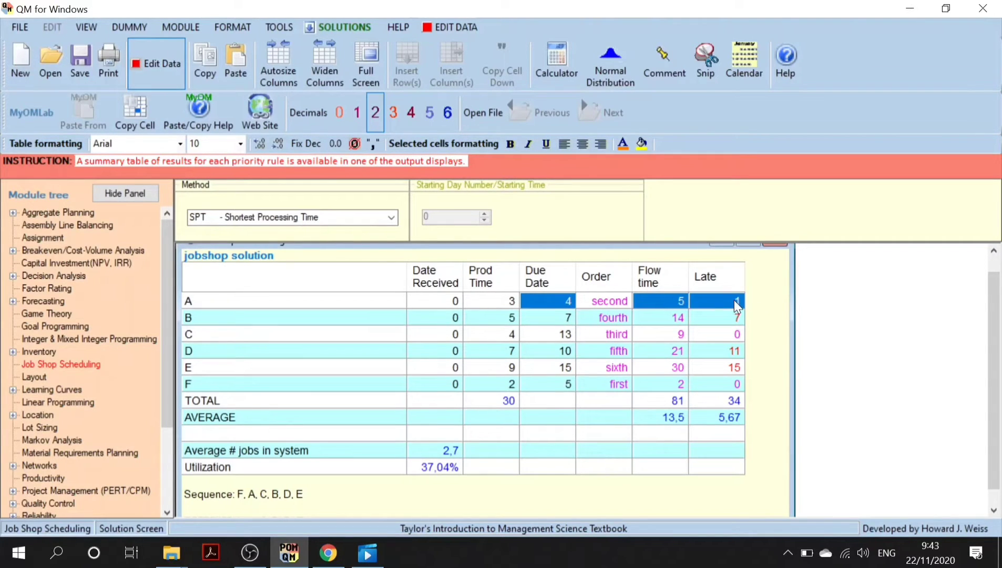
# Compare the flow times and due dates of jobs B and C with their Late values.
pyautogui.click(672, 323)
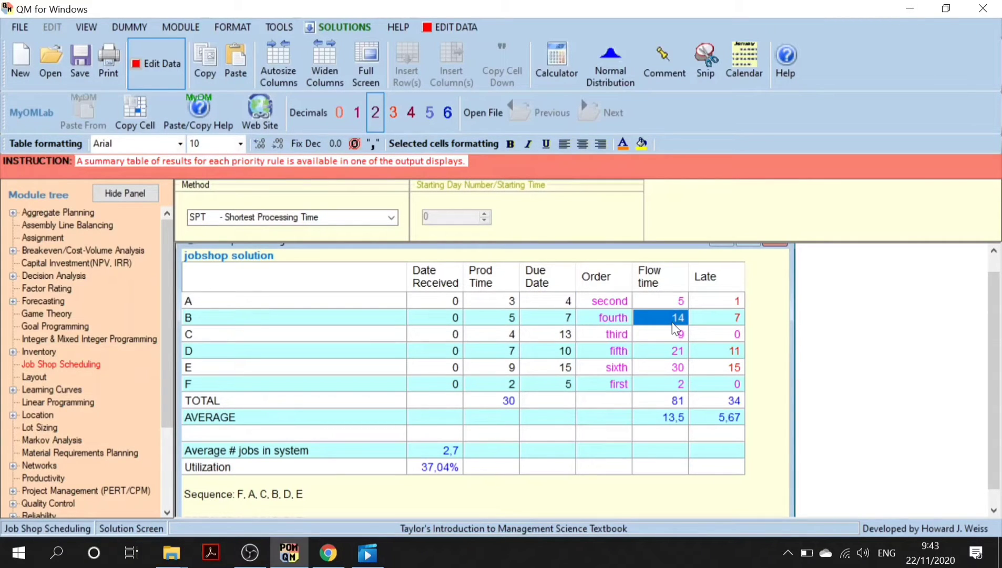
pyautogui.keyDown('ctrl'); pyautogui.click(564, 322); pyautogui.keyUp('ctrl')
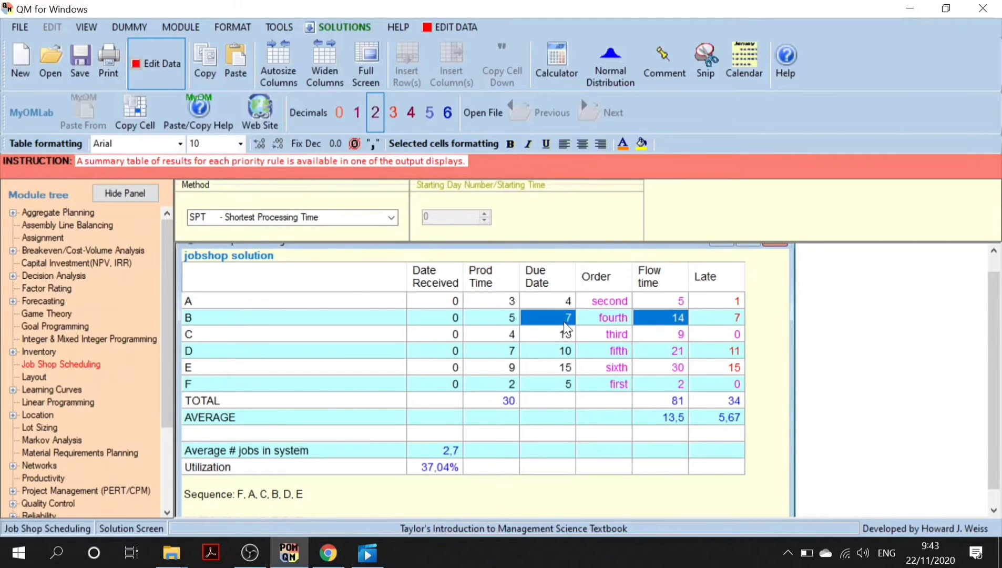
pyautogui.keyDown('ctrl'); pyautogui.click(738, 322); pyautogui.keyUp('ctrl')
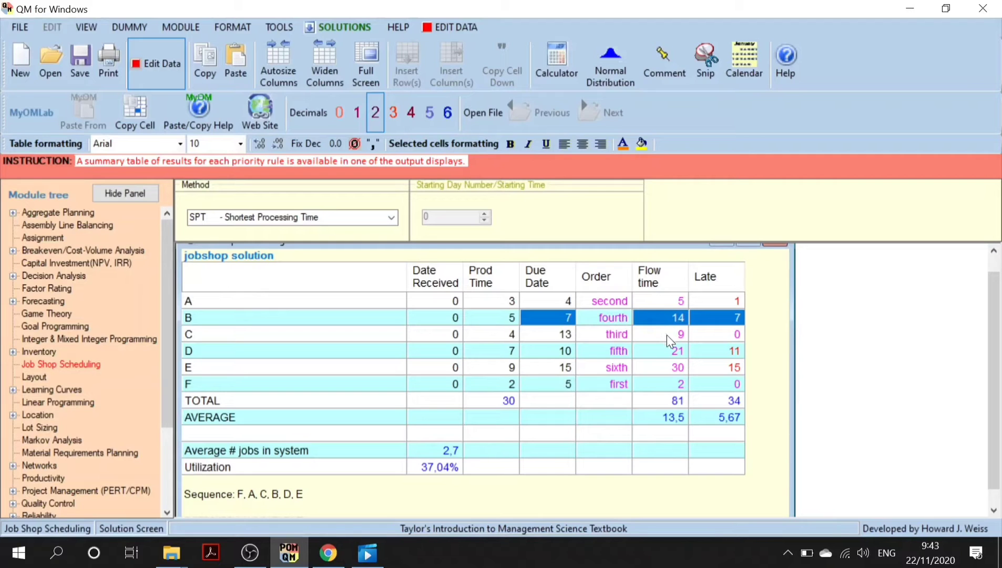
pyautogui.click(729, 335)
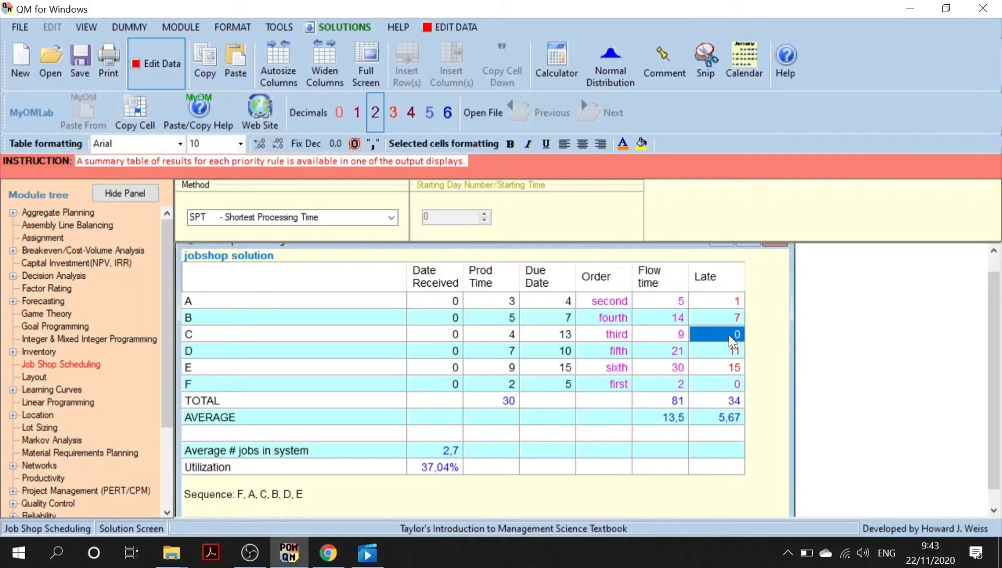
pyautogui.click(672, 335)
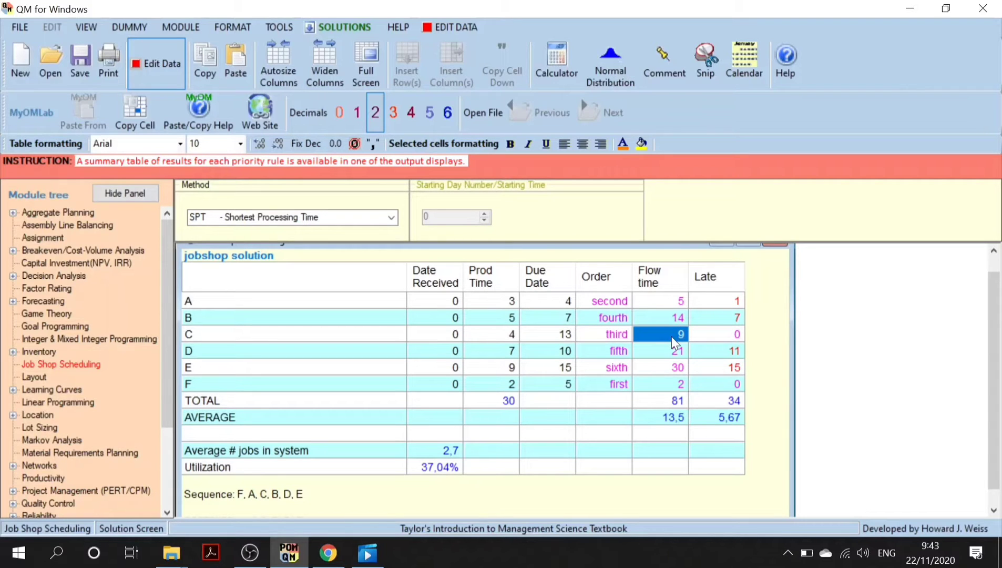
pyautogui.click(572, 336)
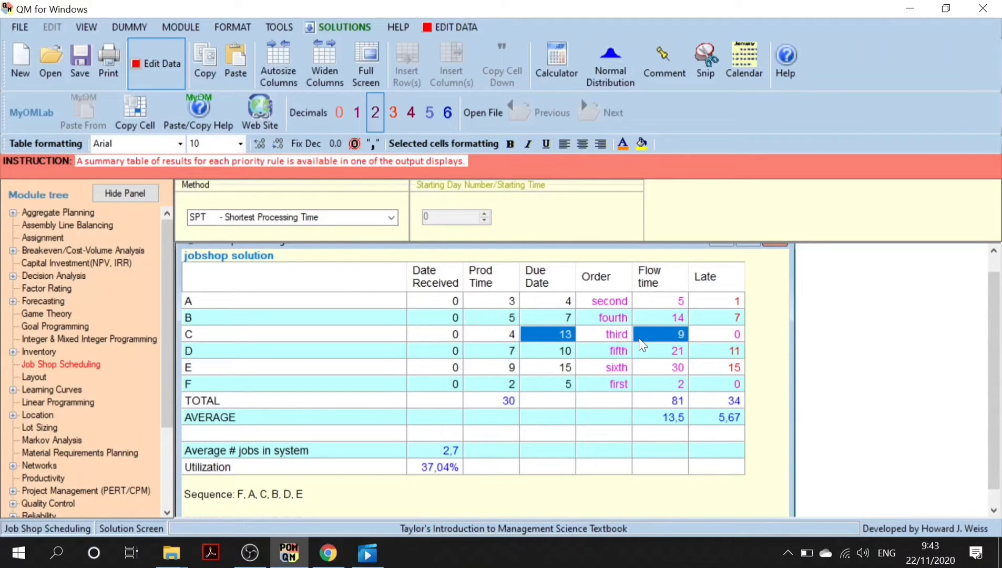
pyautogui.click(725, 336)
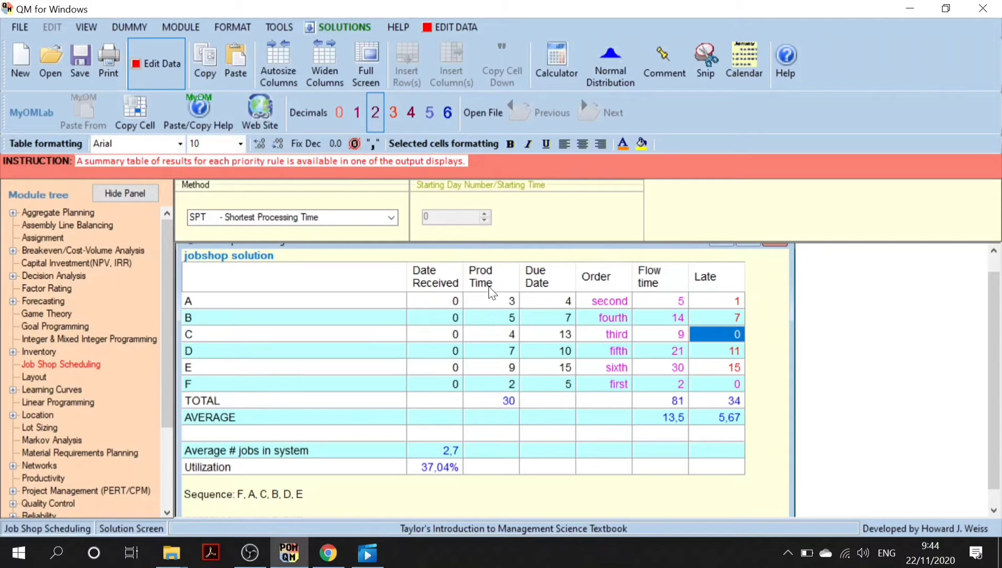
# Examine the total production time against the individual production times of jobs A to F.
pyautogui.click(507, 402)
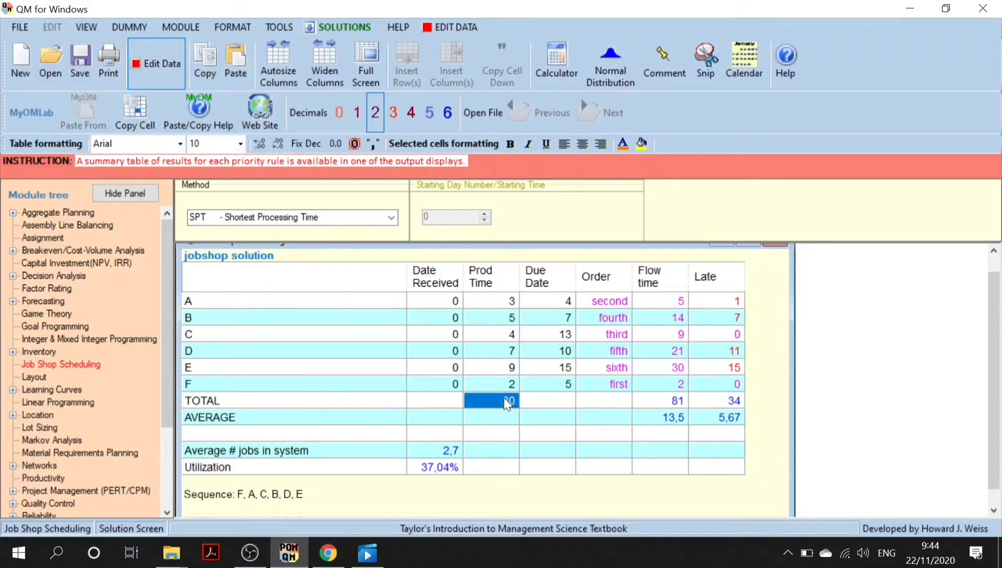
pyautogui.click(508, 301)
pyautogui.hotkey('shift', 'Down')
pyautogui.hotkey('shift', 'Down')
pyautogui.hotkey('shift', 'Down')
pyautogui.hotkey('shift', 'Down')
pyautogui.hotkey('shift', 'Down')
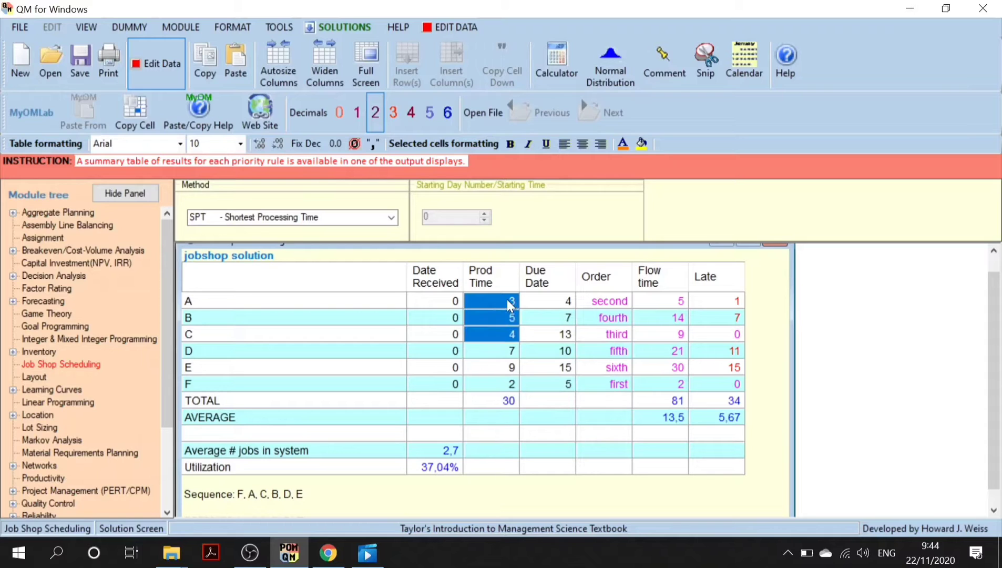
# Examine the totals and averages of the Flow time and Late columns in the SPT results.
pyautogui.click(677, 401)
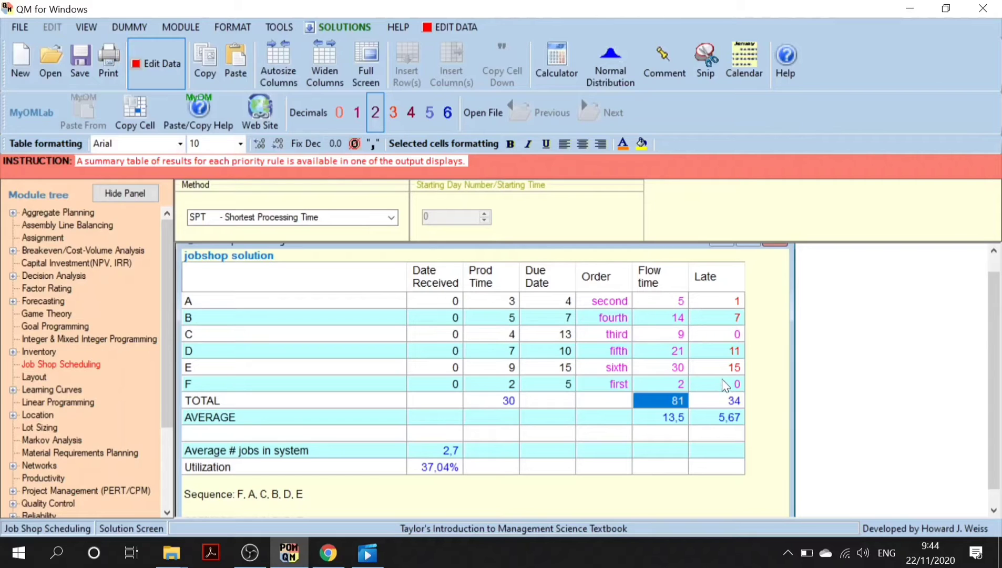
pyautogui.click(728, 402)
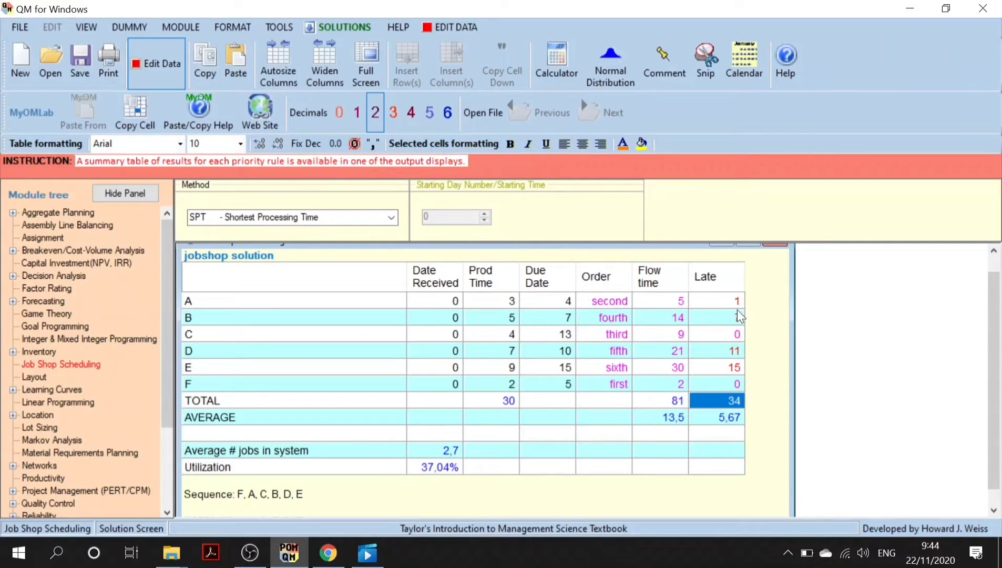
pyautogui.click(365, 416)
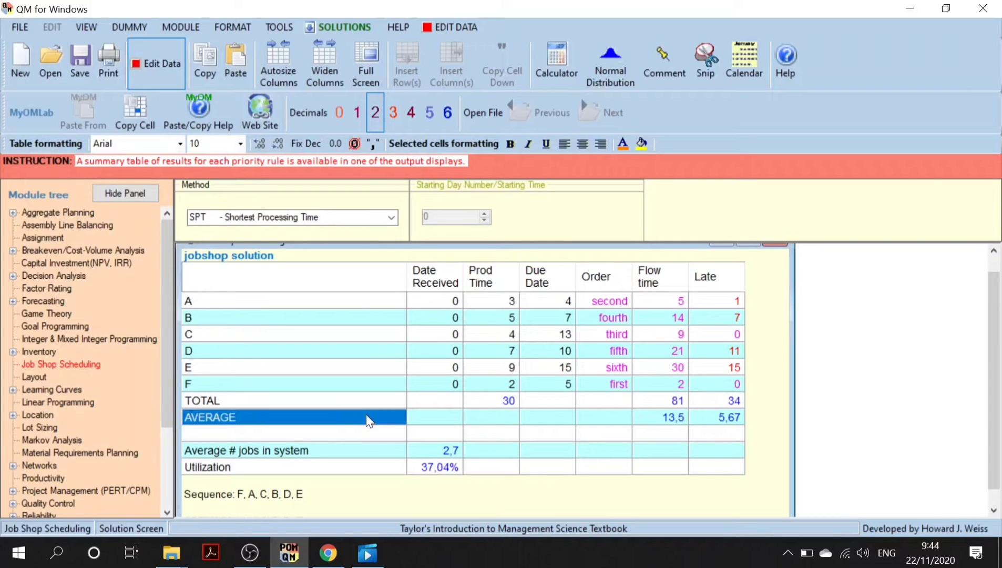
pyautogui.click(672, 422)
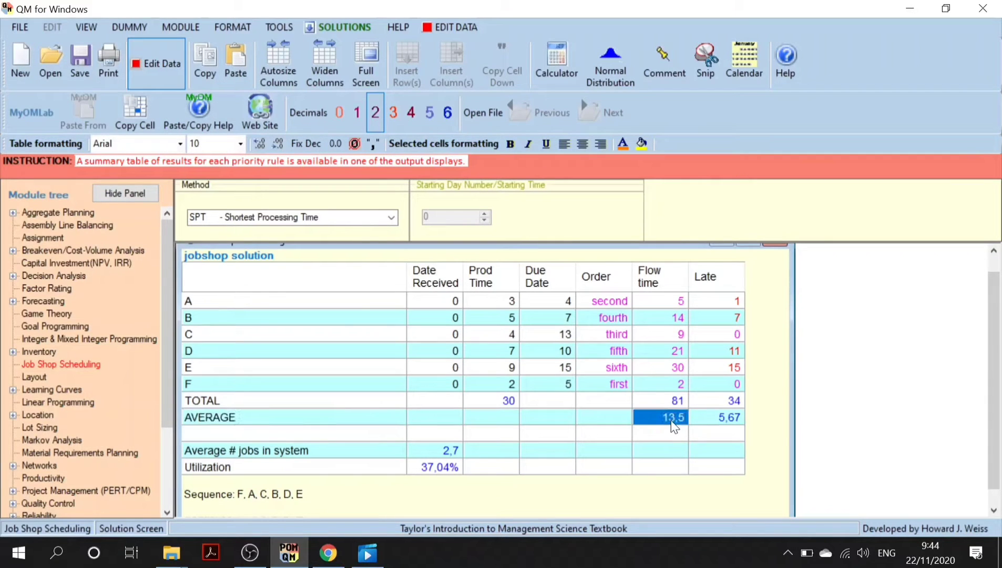
pyautogui.keyDown('shift'); pyautogui.click(724, 419); pyautogui.keyUp('shift')
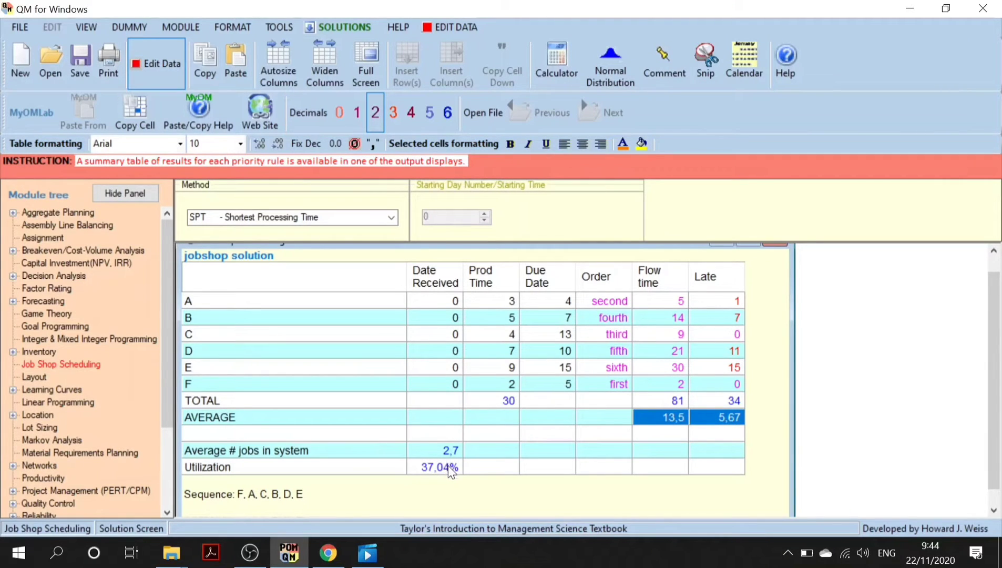
# Examine the average number of jobs in the system and the utilization against the total flow time and job E's flow time.
pyautogui.click(449, 448)
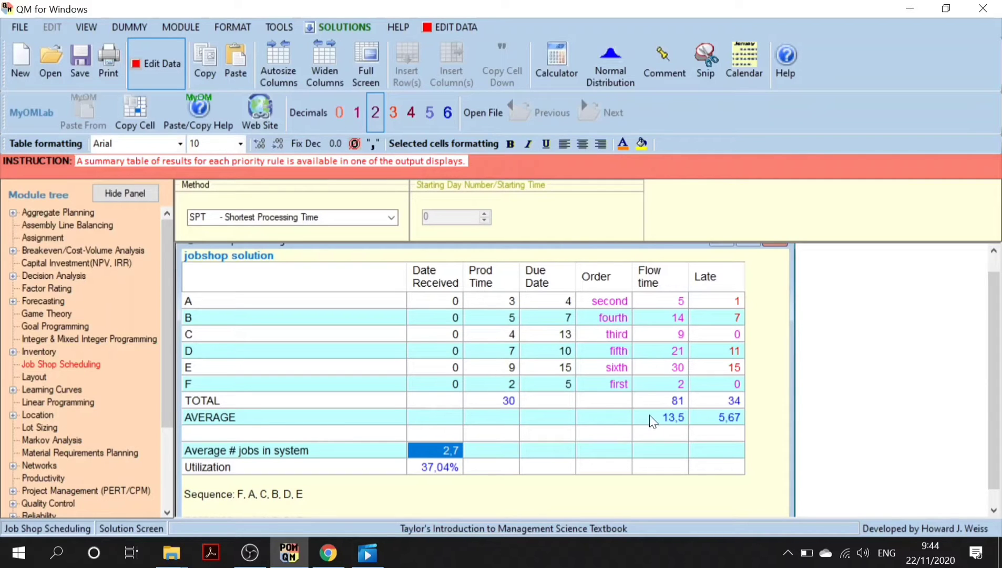
pyautogui.click(669, 401)
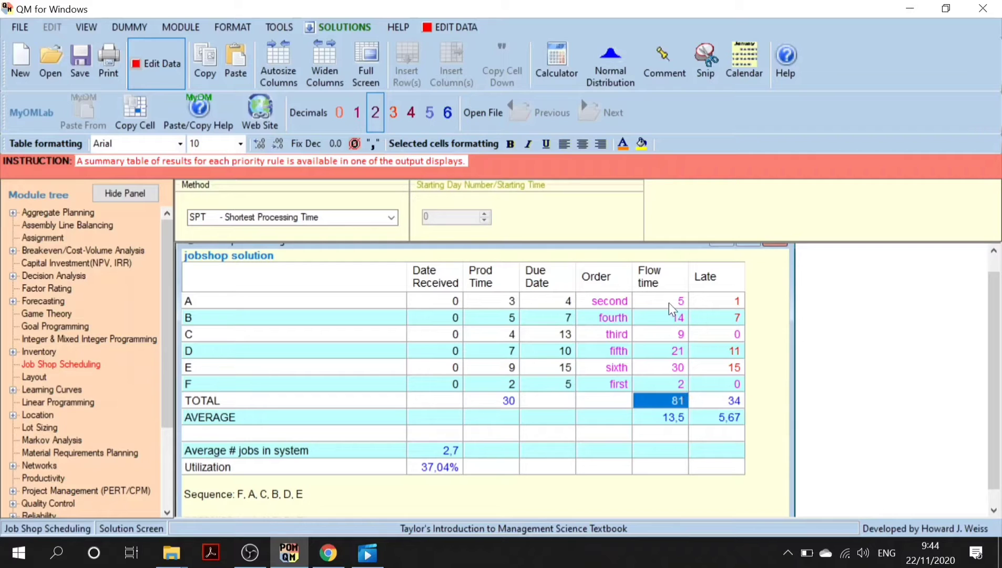
pyautogui.keyDown('ctrl'); pyautogui.click(651, 367); pyautogui.keyUp('ctrl')
pyautogui.click(435, 468)
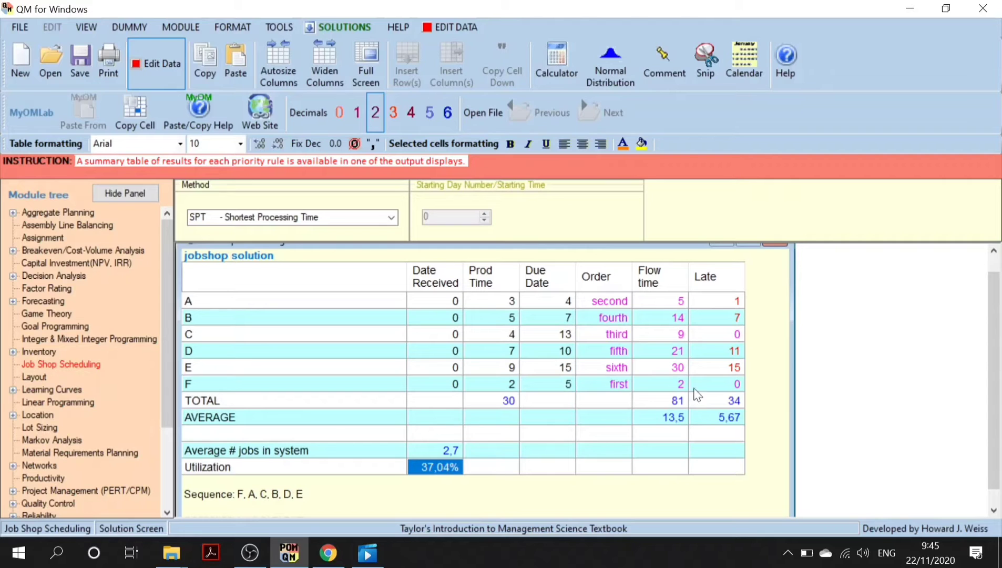
pyautogui.click(673, 367)
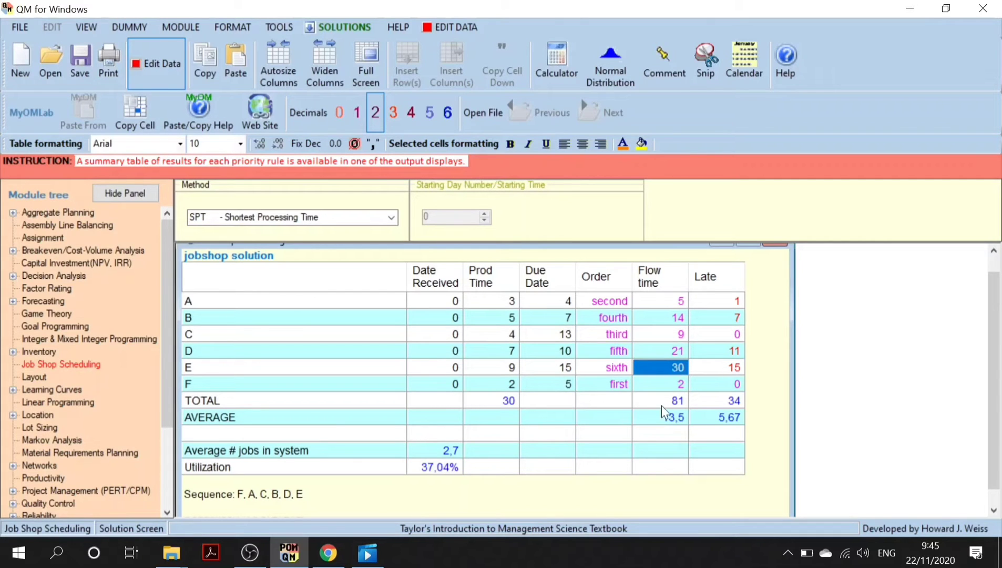
pyautogui.click(434, 467)
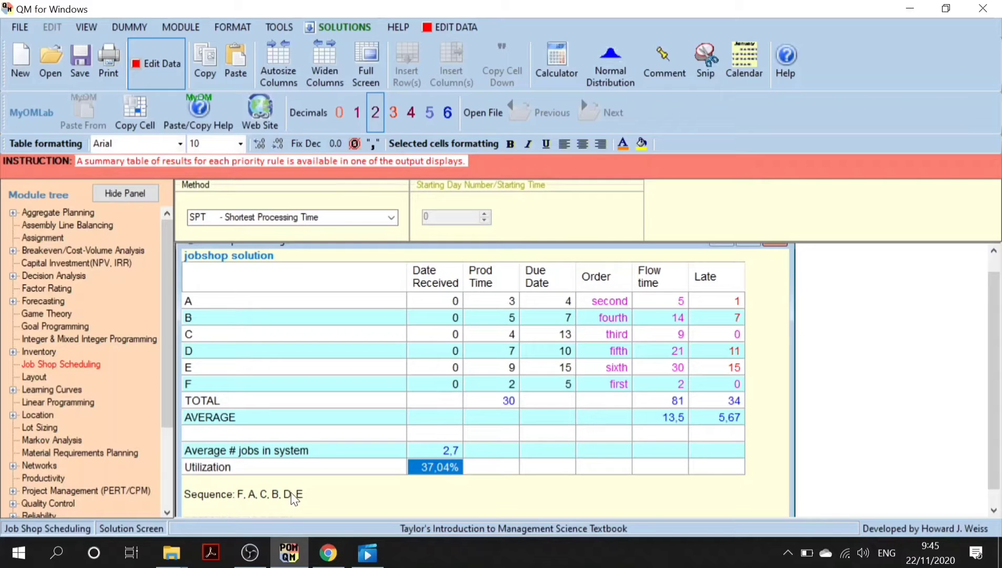
# Review the processing order of jobs A to F in the Order column of the SPT results.
pyautogui.click(598, 302)
pyautogui.hotkey('shift', 'Down')
pyautogui.hotkey('shift', 'Down')
pyautogui.hotkey('shift', 'Down')
pyautogui.hotkey('shift', 'Down')
pyautogui.hotkey('shift', 'Down')
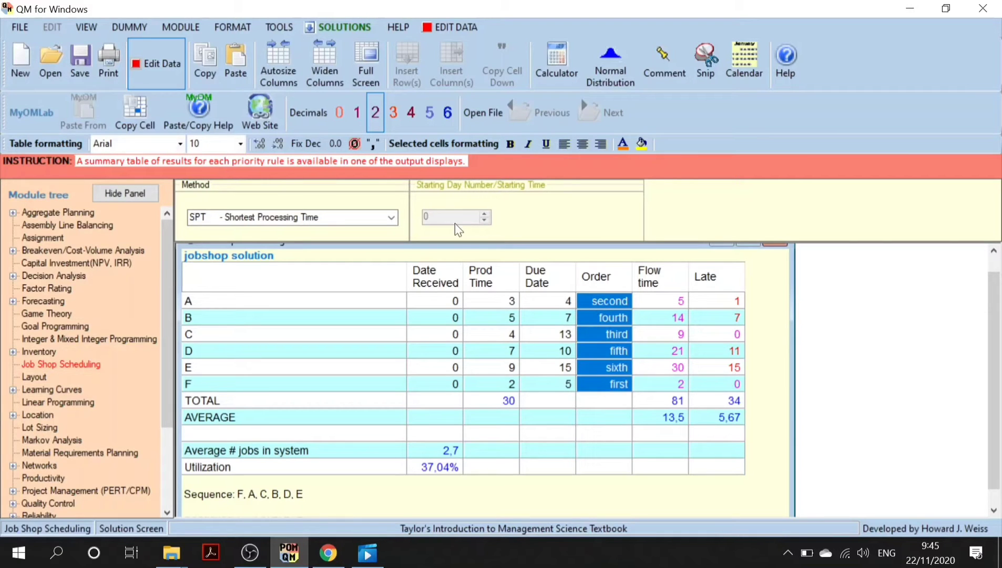
# Change the scheduling method to LPT - Longest processing time.
pyautogui.click(391, 219)
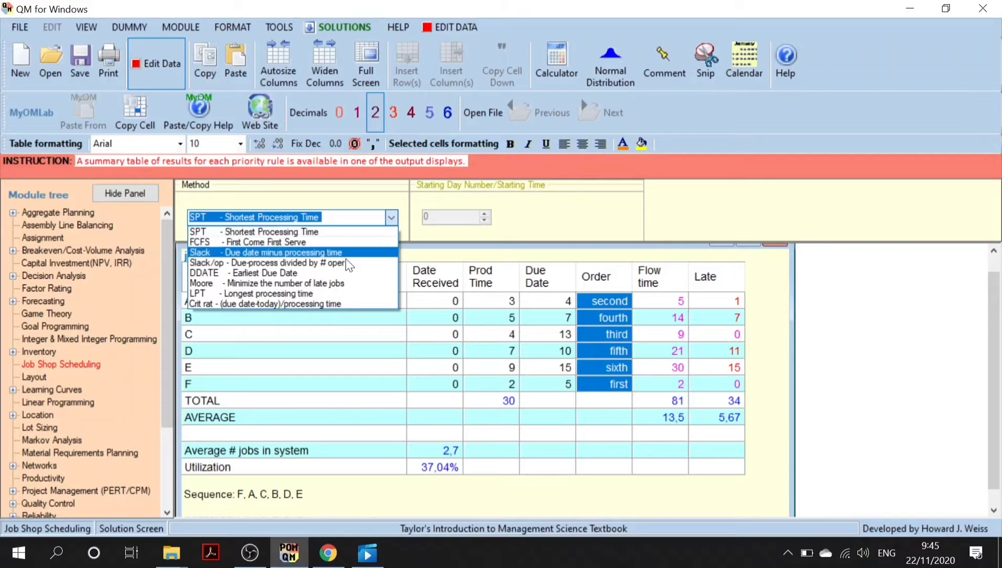
pyautogui.click(308, 294)
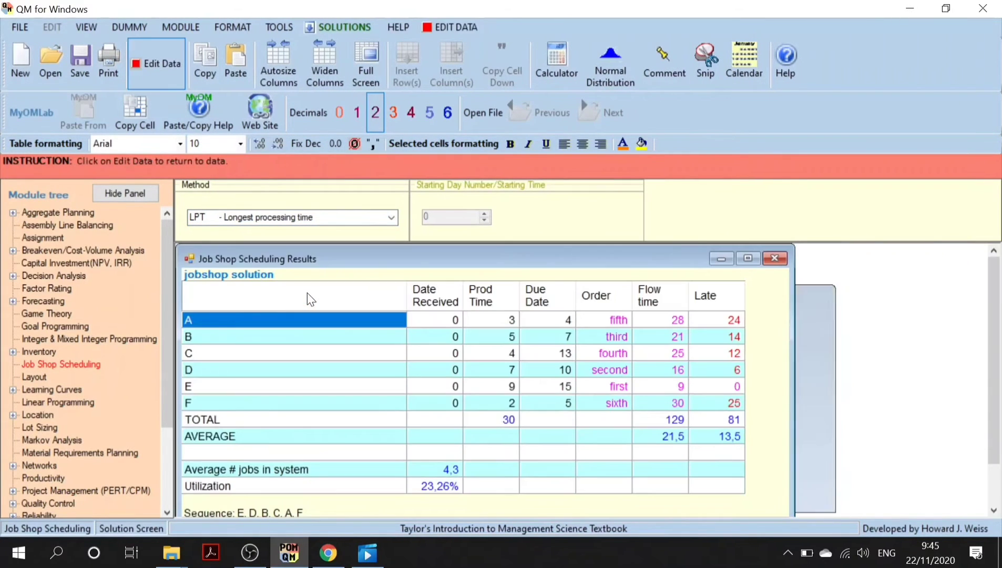
# Examine the production times of jobs A to F in the LPT results.
pyautogui.hotkey('alt', 's')
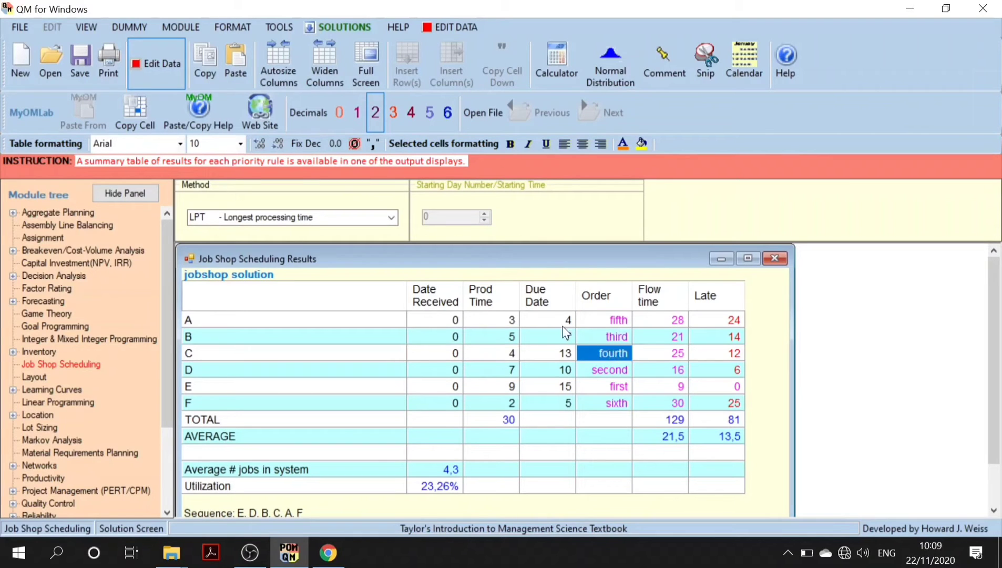
pyautogui.click(496, 320)
pyautogui.hotkey('shift', 'Down')
pyautogui.hotkey('shift', 'Down')
pyautogui.hotkey('shift', 'Down')
pyautogui.hotkey('shift', 'Down')
pyautogui.hotkey('shift', 'Down')
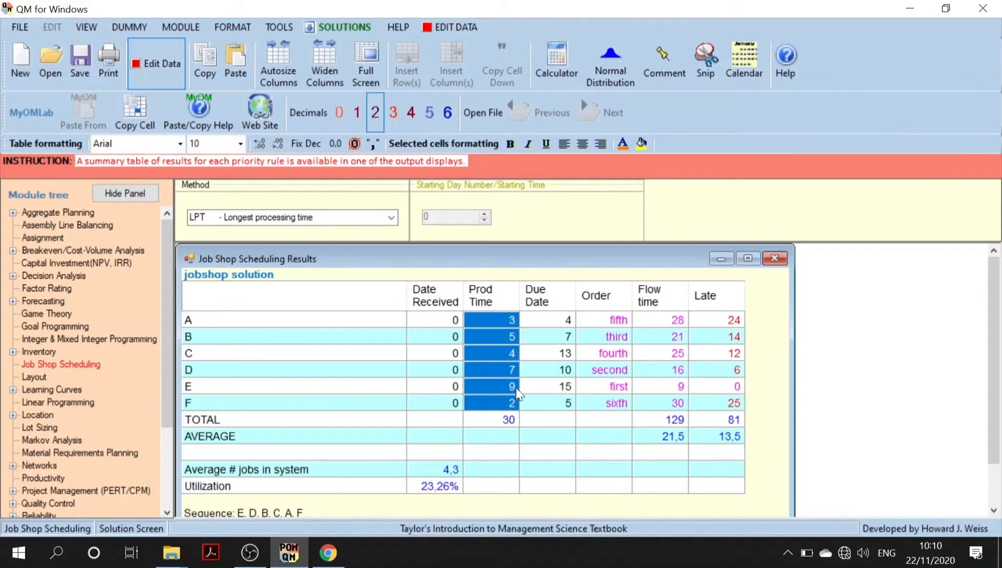
# Compare the production times of jobs F and E with their places in the LPT order.
pyautogui.click(512, 406)
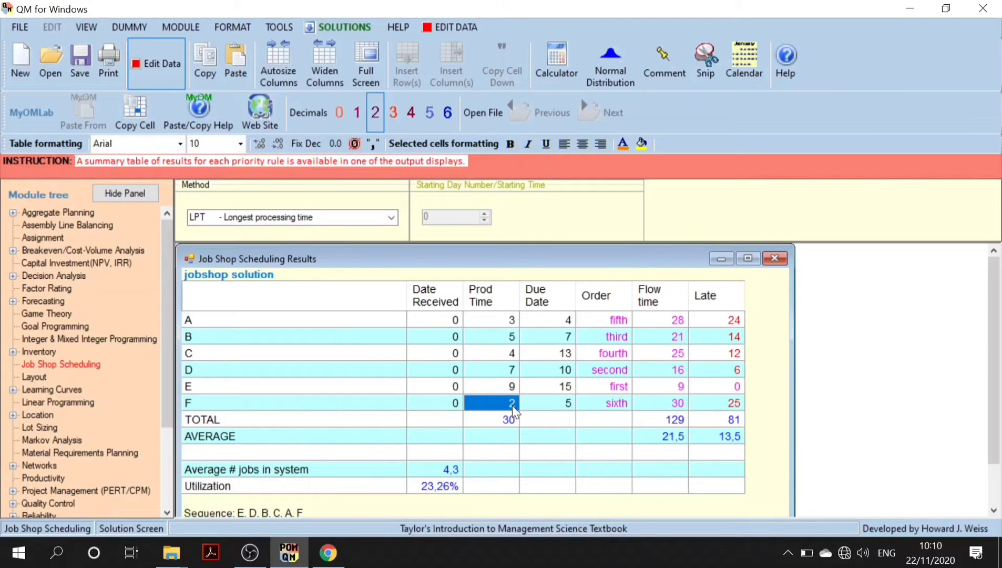
pyautogui.click(628, 402)
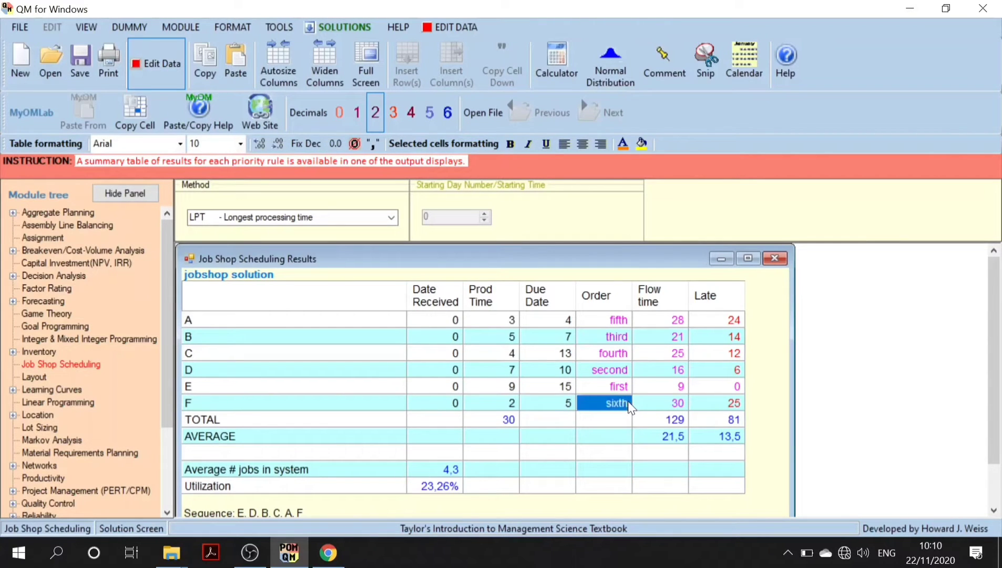
pyautogui.click(494, 385)
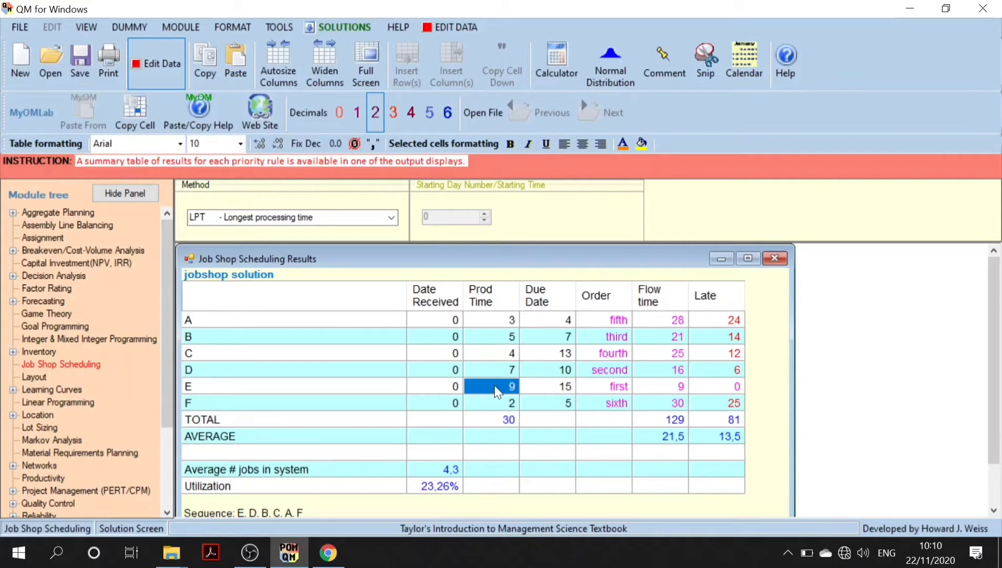
pyautogui.click(623, 388)
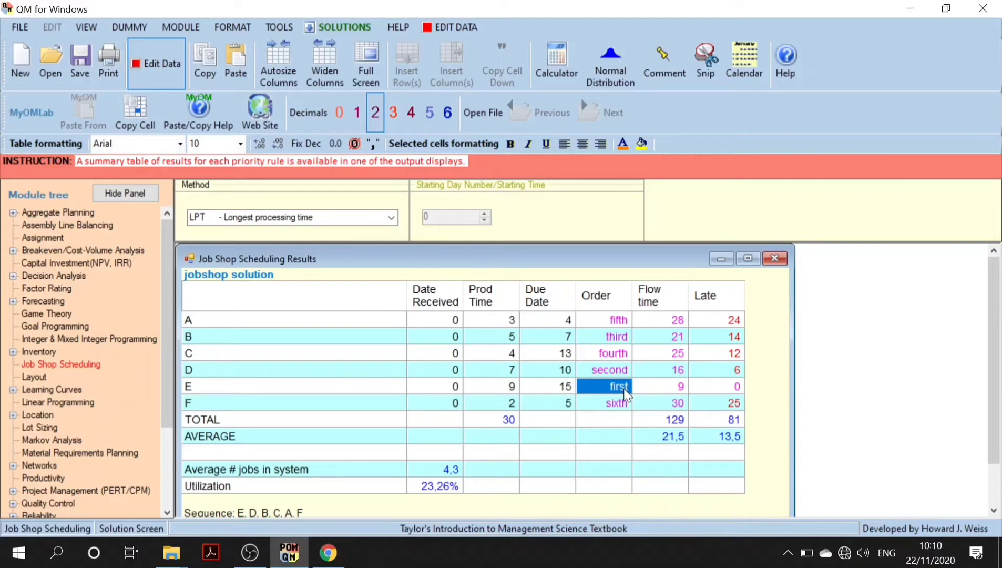
# Review the LPT processing order of jobs A to F in the Order column.
pyautogui.click(603, 320)
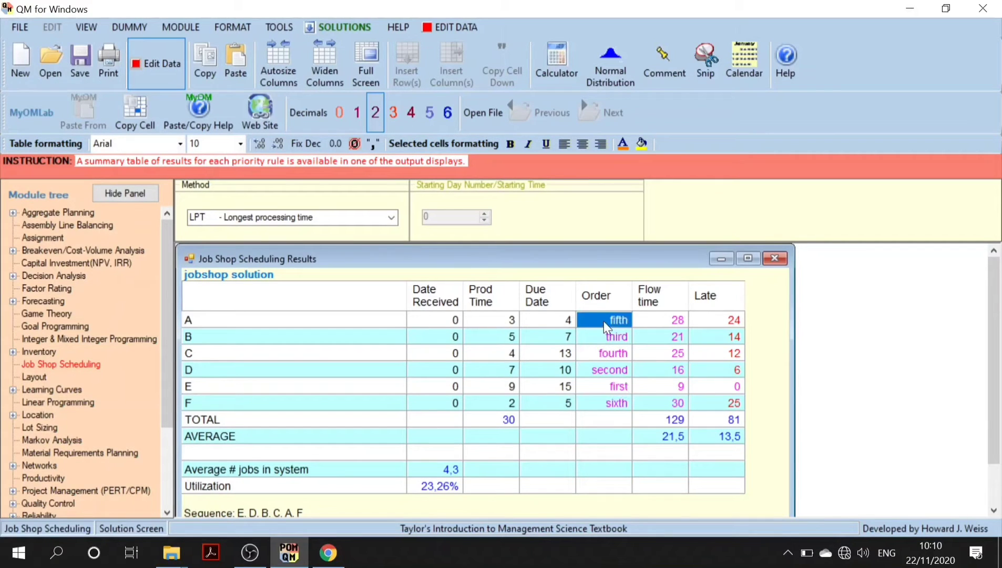
pyautogui.hotkey('shift', 'Down')
pyautogui.hotkey('shift', 'Down')
pyautogui.hotkey('shift', 'Down')
pyautogui.hotkey('shift', 'Down')
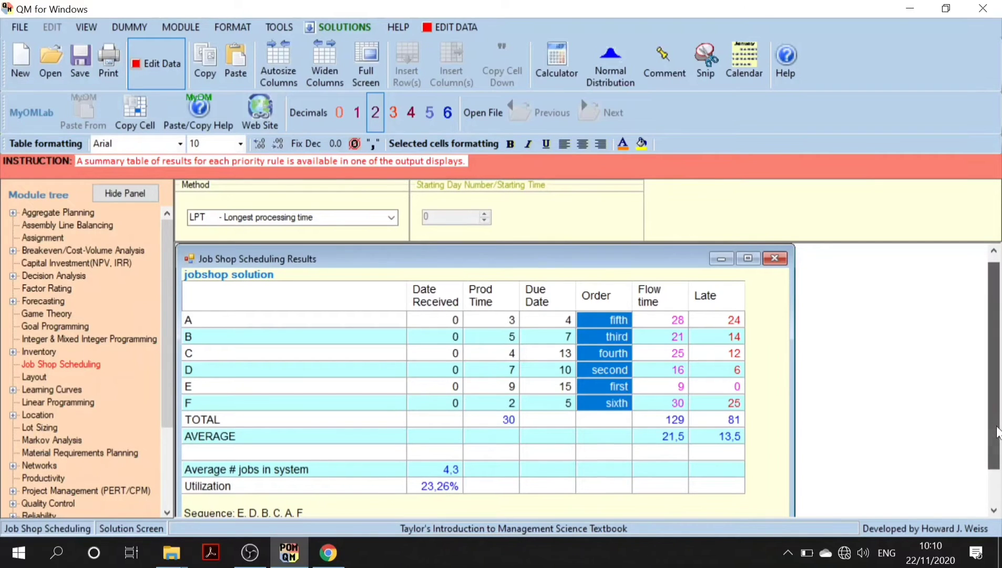
pyautogui.scroll(-1, 998, 429)
pyautogui.click(993, 510)
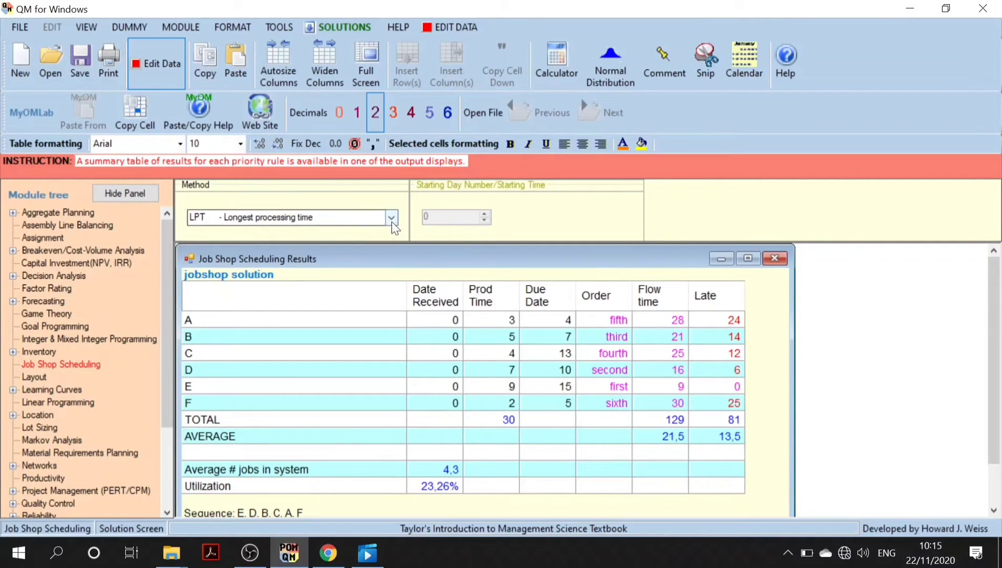
# Change the scheduling method to FCFS - First Come First Serve and check job A's place in the order.
pyautogui.click(391, 221)
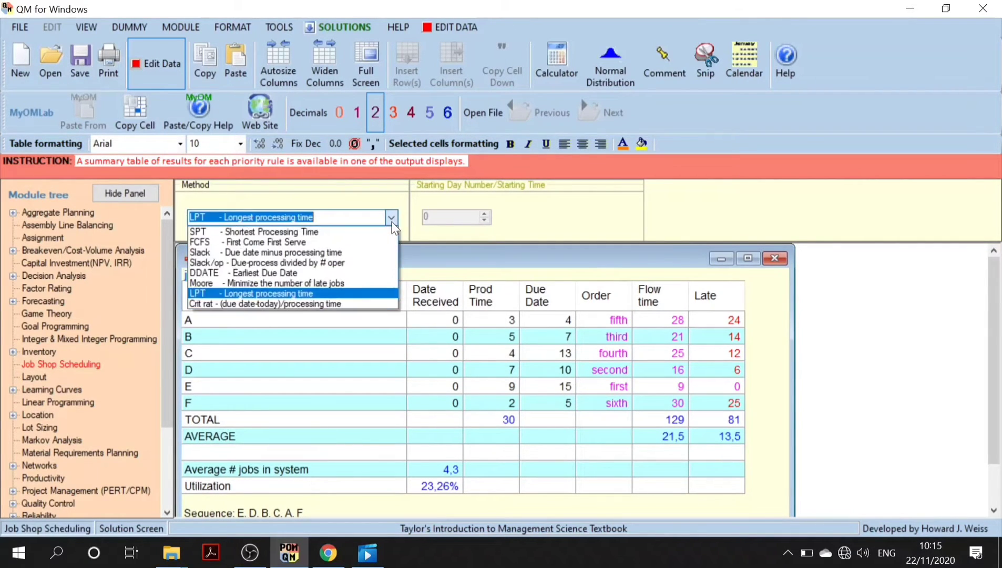
pyautogui.click(342, 244)
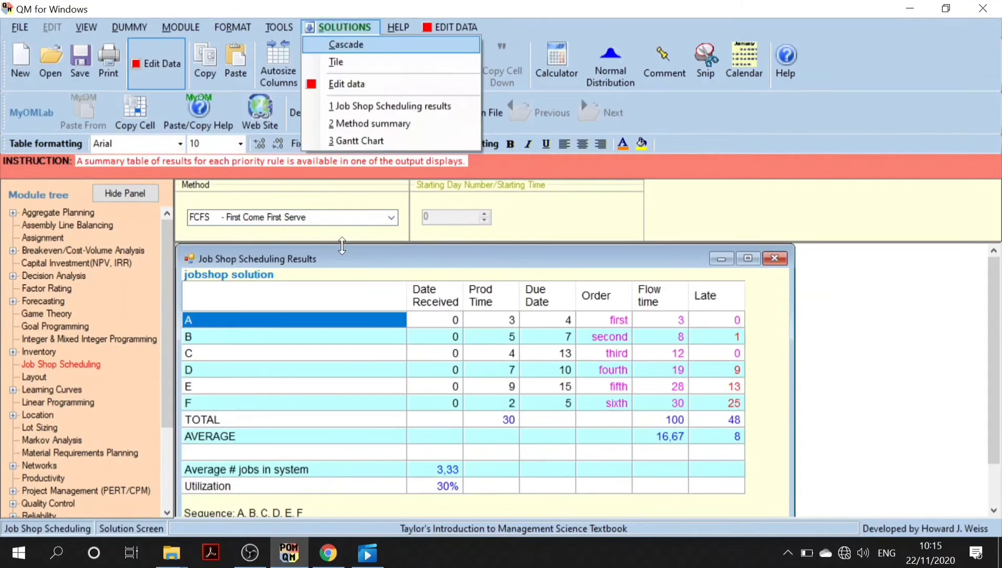
pyautogui.click(459, 372)
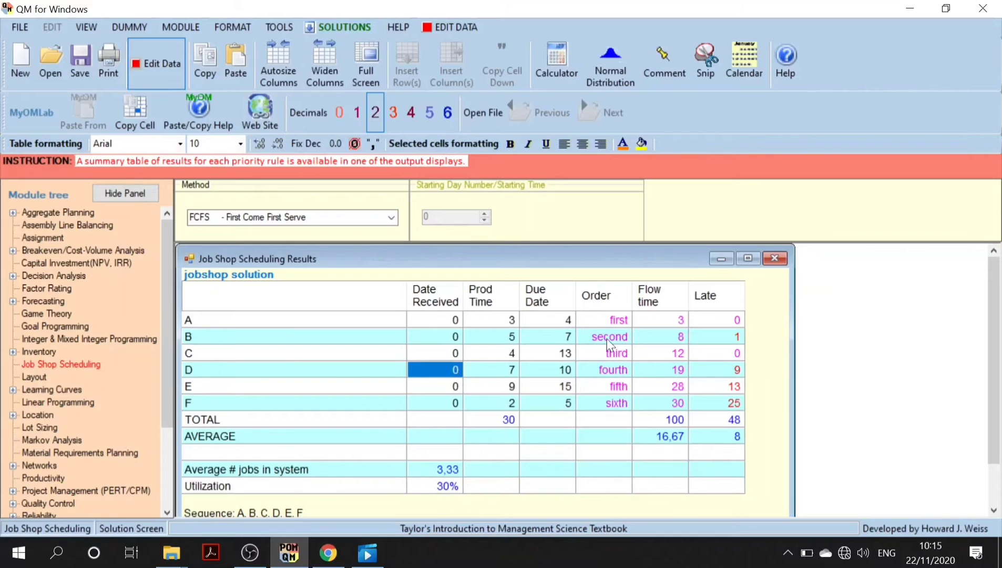
pyautogui.click(596, 319)
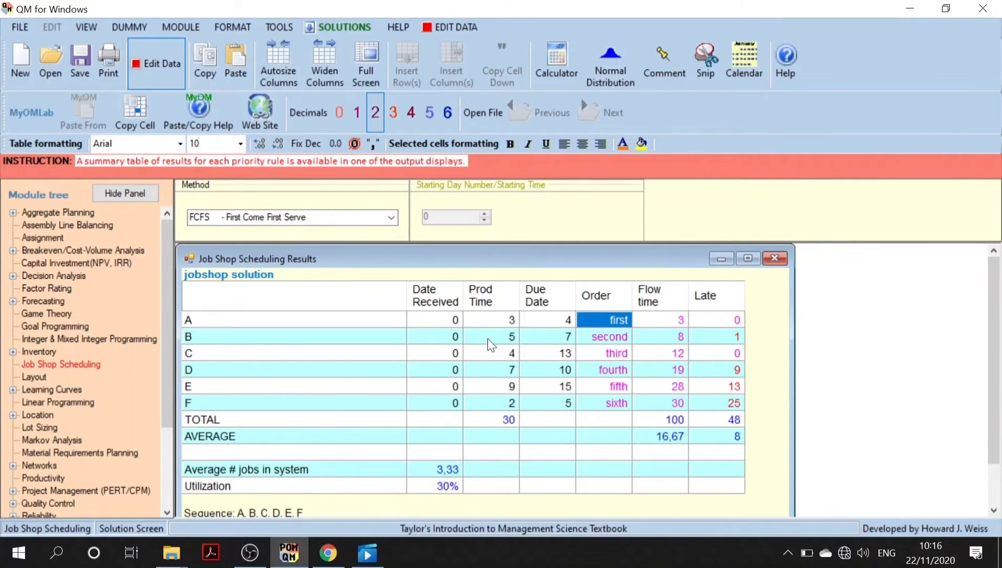
# Change the scheduling method to Slack - Due date minus processing time and check job A's slack.
pyautogui.click(392, 217)
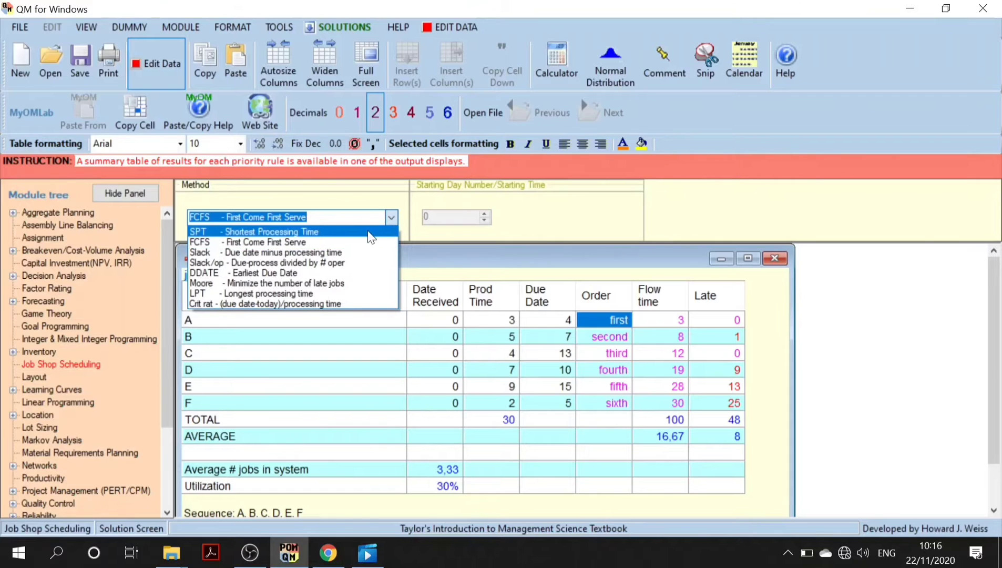
pyautogui.click(353, 253)
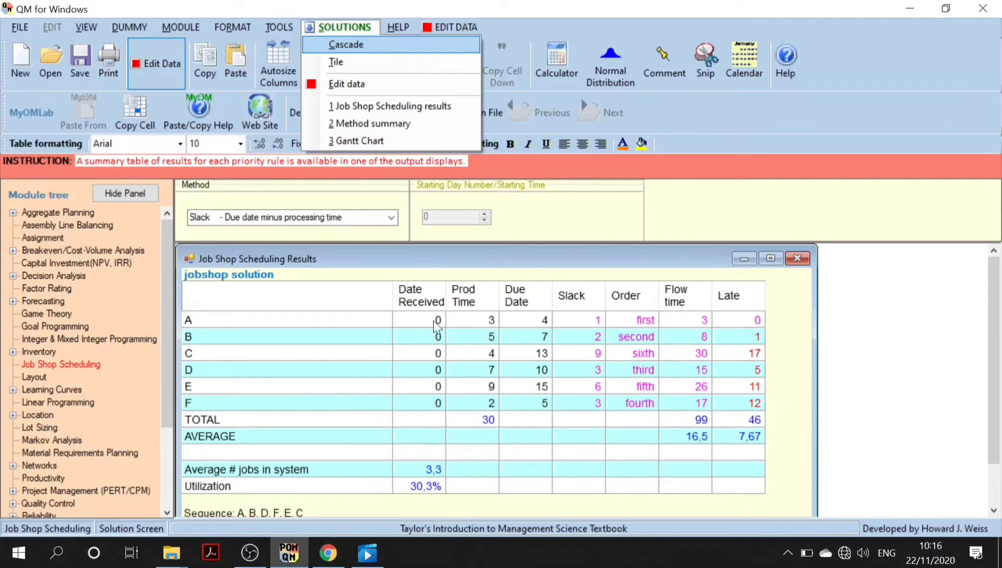
pyautogui.click(583, 337)
pyautogui.click(585, 320)
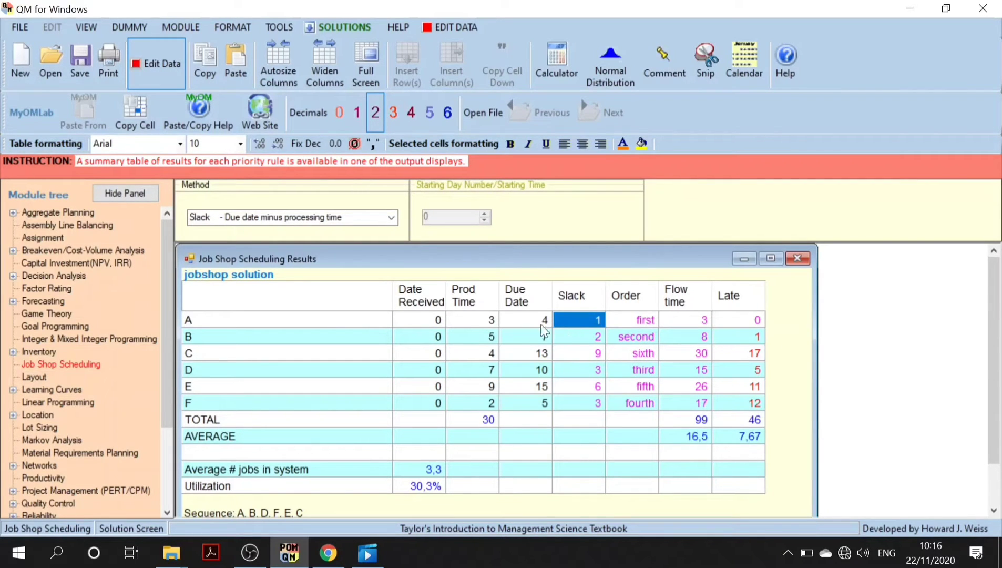
# Relate the slack of jobs A and B to the difference between their due dates and production times.
pyautogui.click(518, 319)
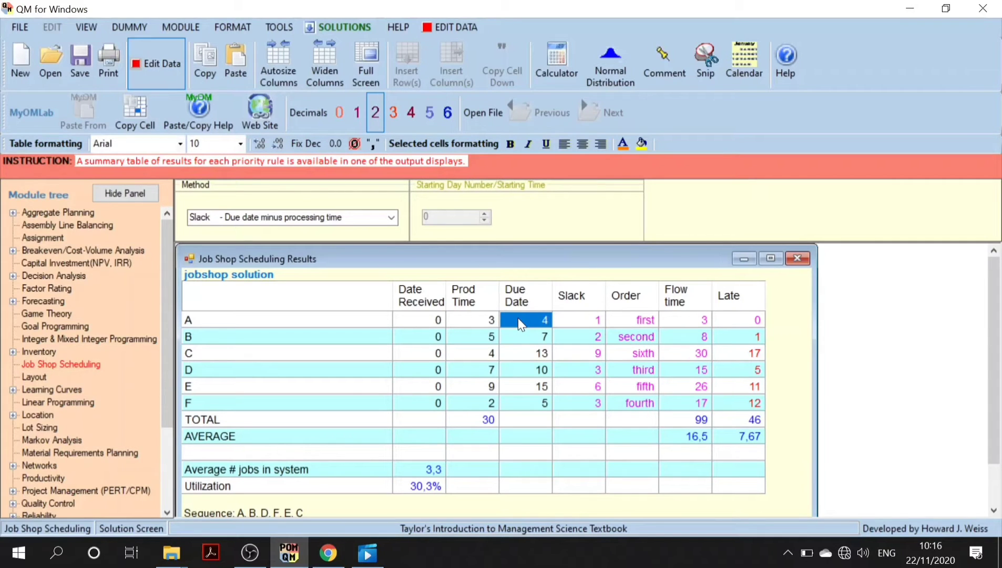
pyautogui.keyDown('shift'); pyautogui.click(486, 322); pyautogui.keyUp('shift')
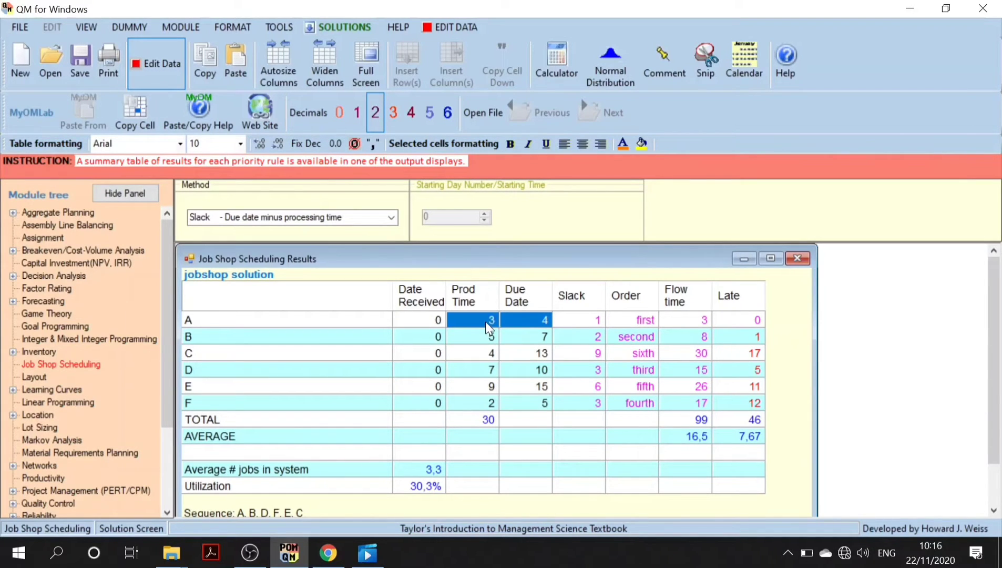
pyautogui.click(594, 339)
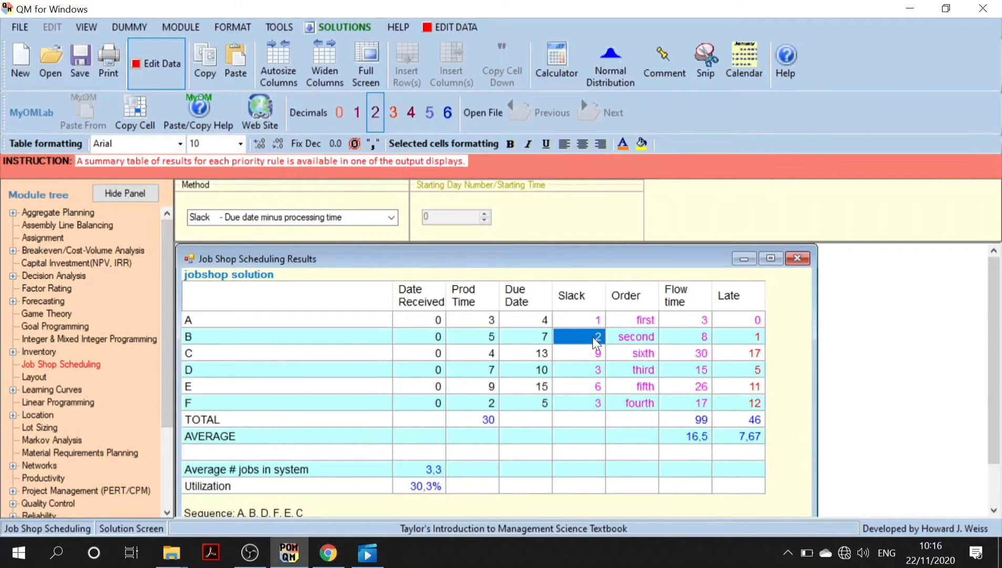
pyautogui.click(533, 343)
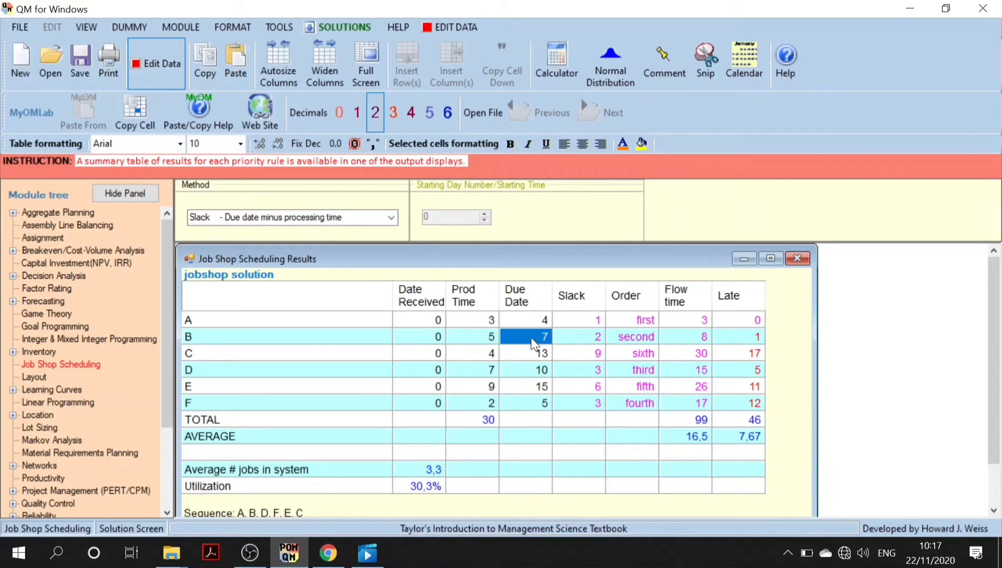
pyautogui.keyDown('shift'); pyautogui.click(483, 340); pyautogui.keyUp('shift')
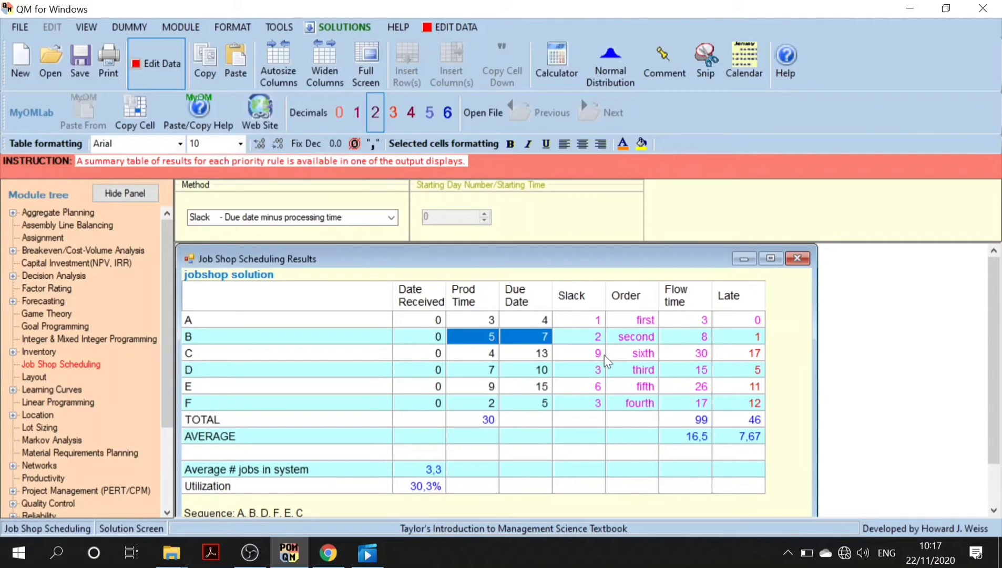
# Compare the slack values of jobs A, B, D and F with their places in the Order column.
pyautogui.click(595, 321)
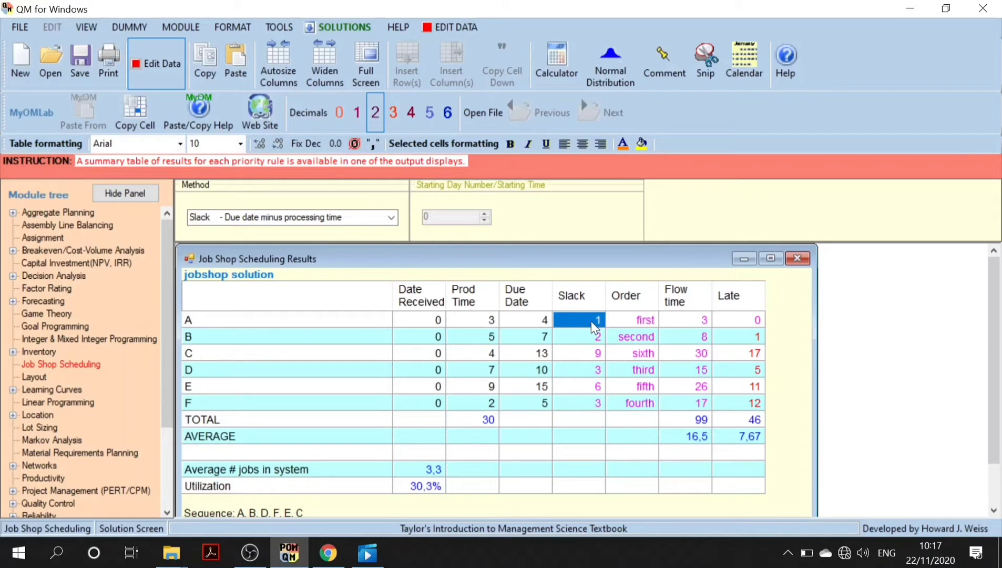
pyautogui.click(641, 321)
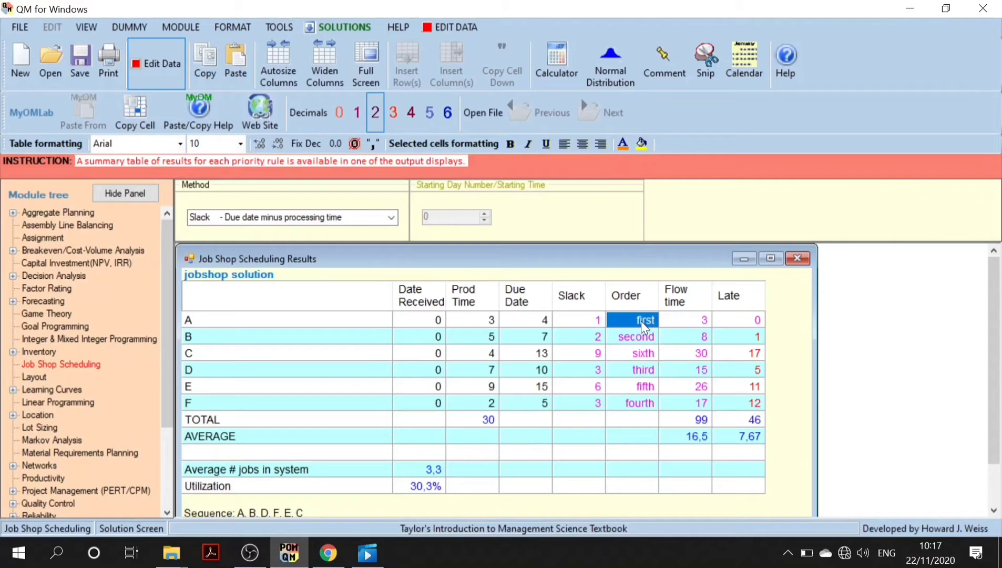
pyautogui.click(600, 339)
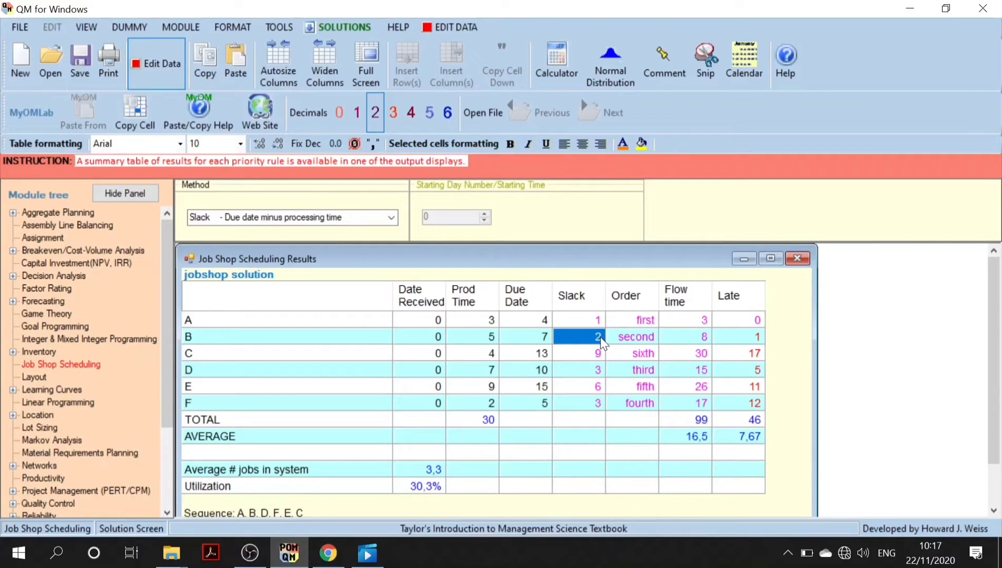
pyautogui.click(604, 371)
pyautogui.click(630, 375)
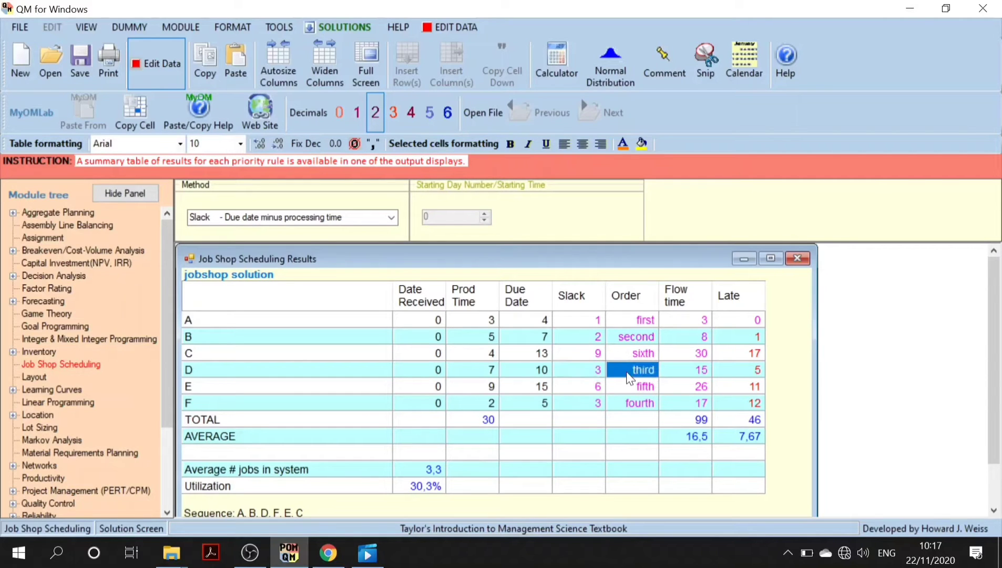
pyautogui.click(590, 404)
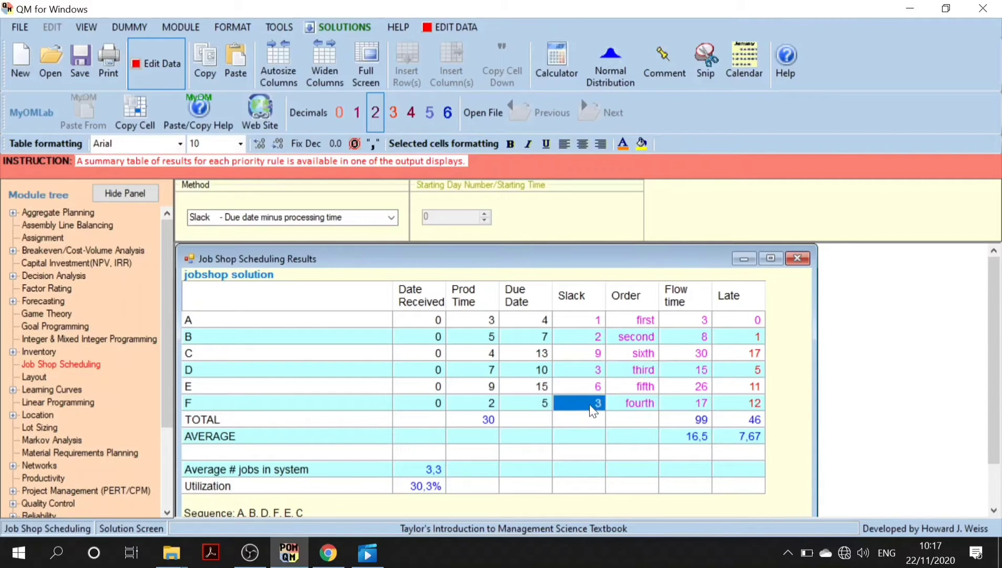
pyautogui.click(626, 407)
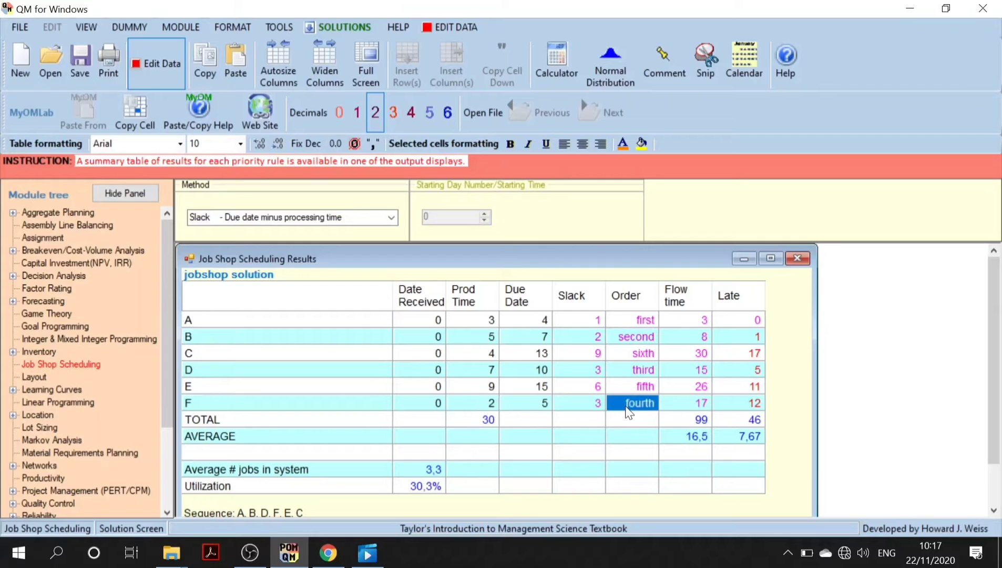
# Compare the slack values of jobs D and F with each other.
pyautogui.click(593, 374)
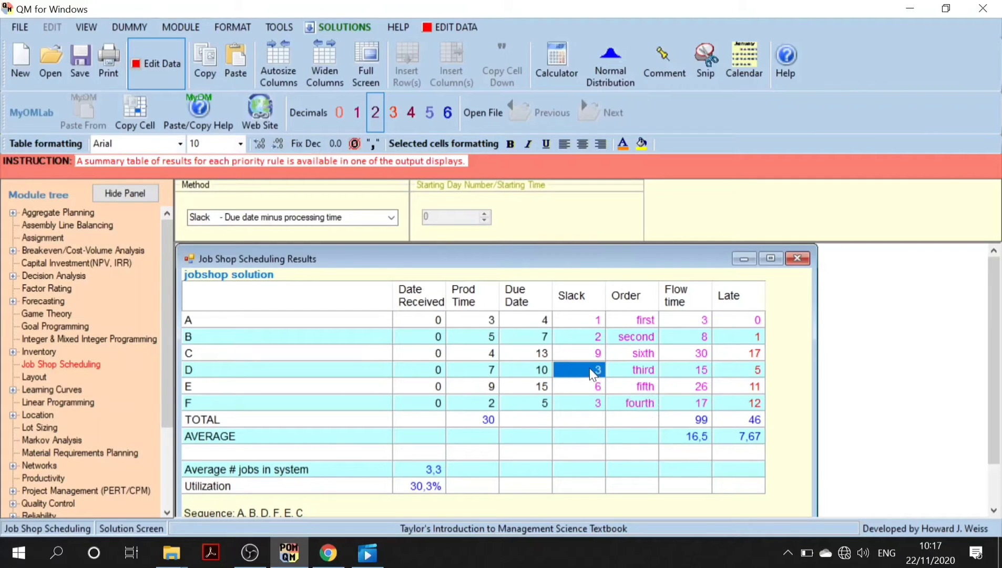
pyautogui.click(589, 401)
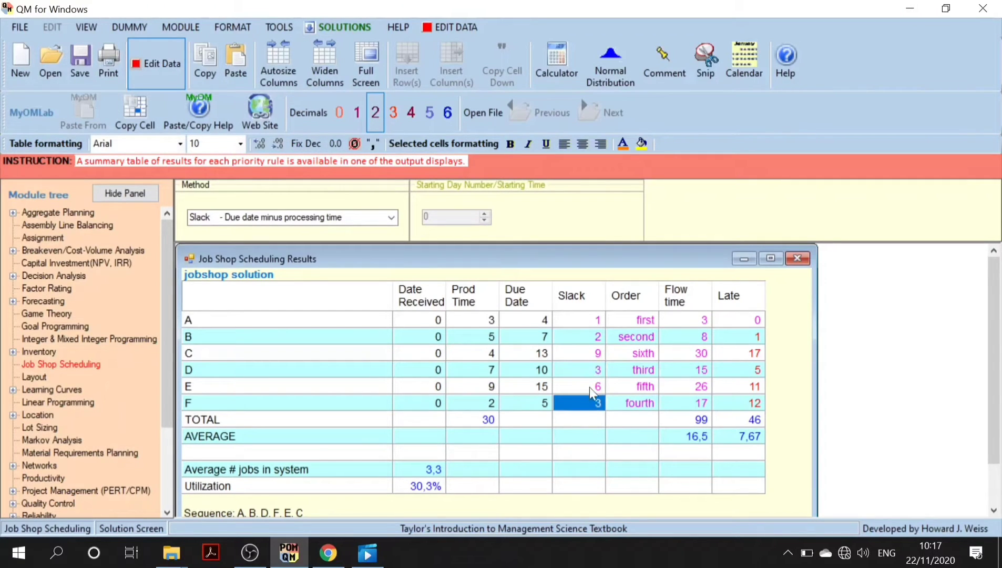
pyautogui.click(592, 374)
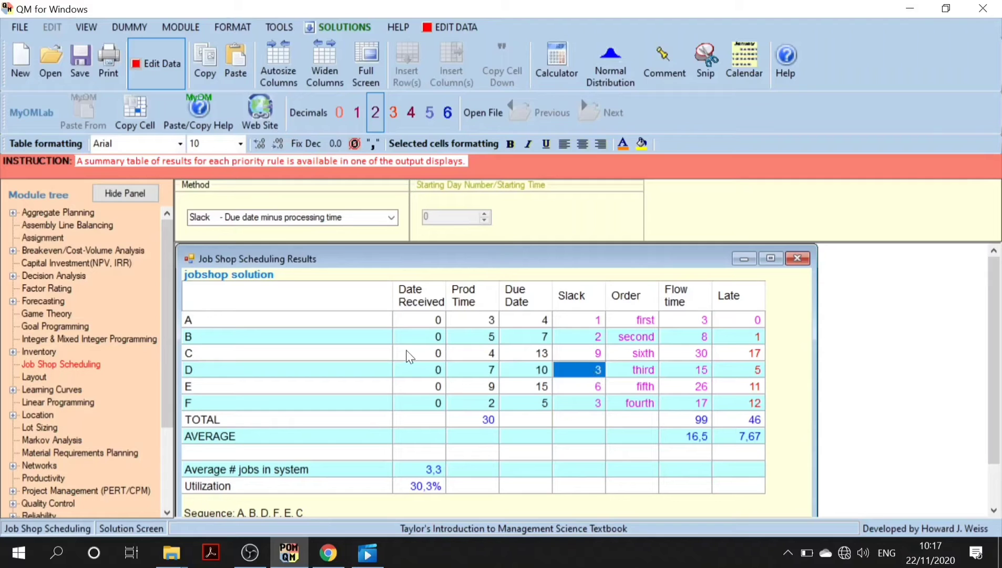
# Check job C's place in the Slack processing order.
pyautogui.click(642, 355)
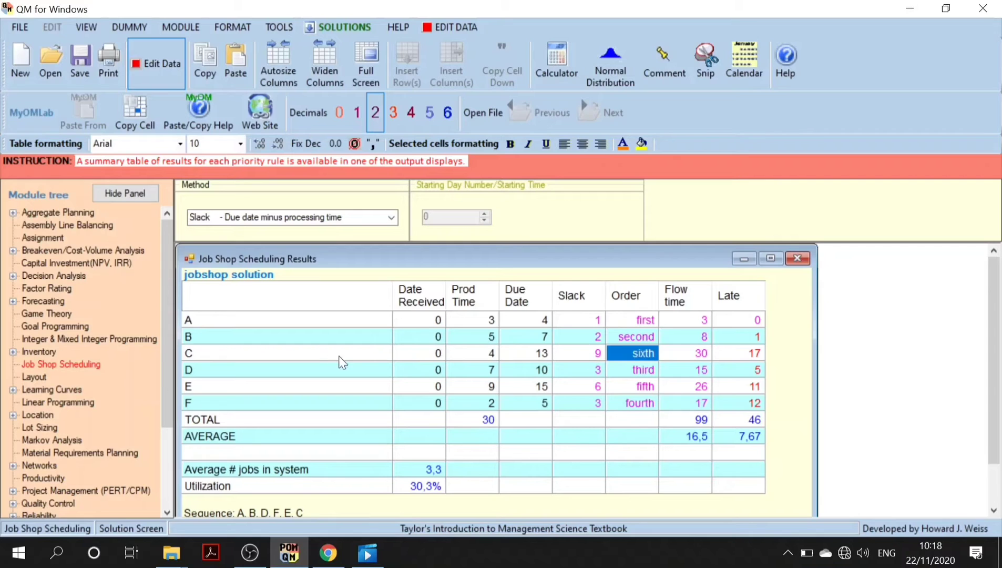
pyautogui.click(280, 354)
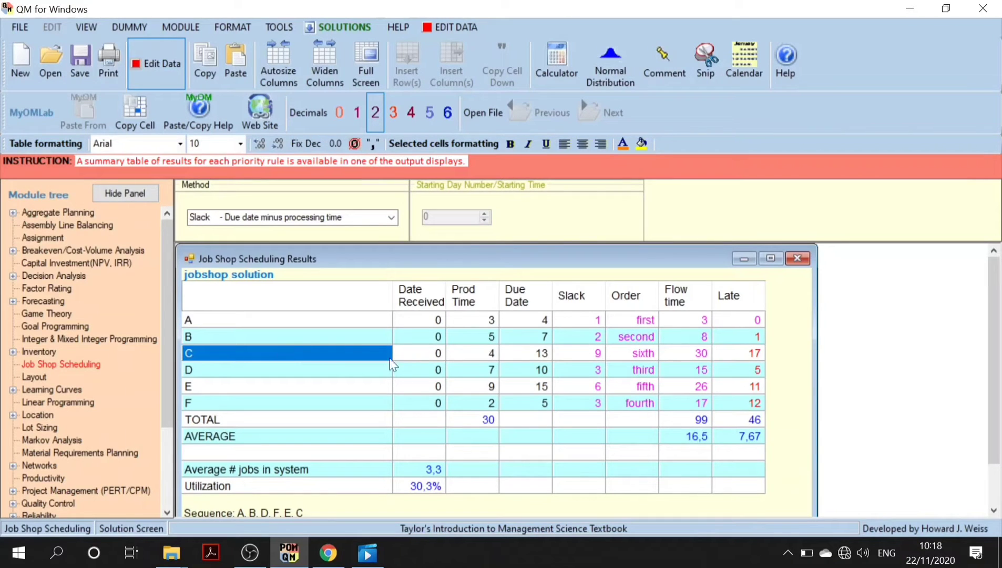
pyautogui.moveTo(998, 366); pyautogui.dragTo(998, 377)
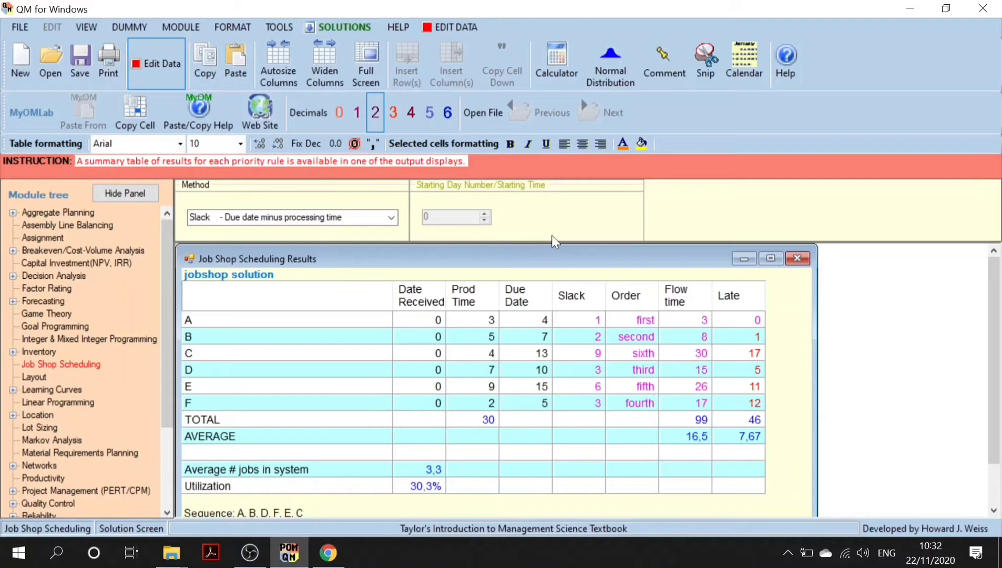
# Change the scheduling method to Slack/op - Due-process divided by # oper.
pyautogui.click(391, 217)
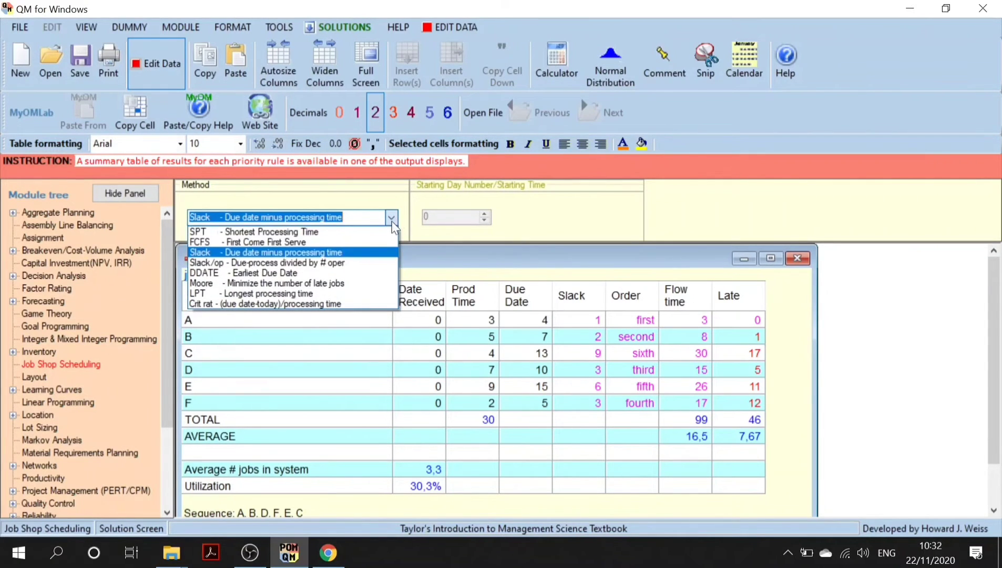
pyautogui.click(317, 263)
pyautogui.press('F9')
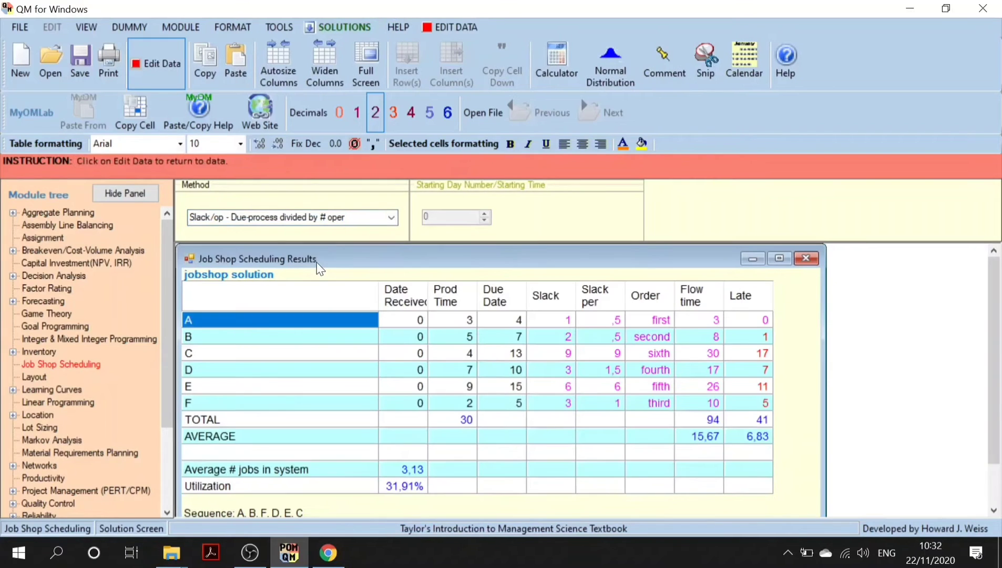
# Show the Slack/op scheduling results side by side with the Data Praktikum dan Tugas spreadsheet.
pyautogui.hotkey('alt', 's')
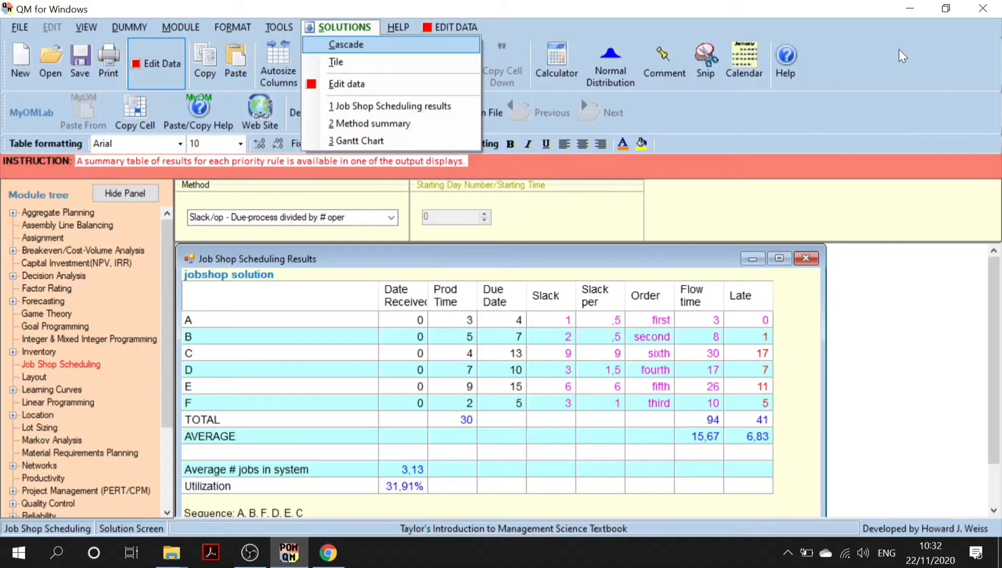
pyautogui.click(328, 552)
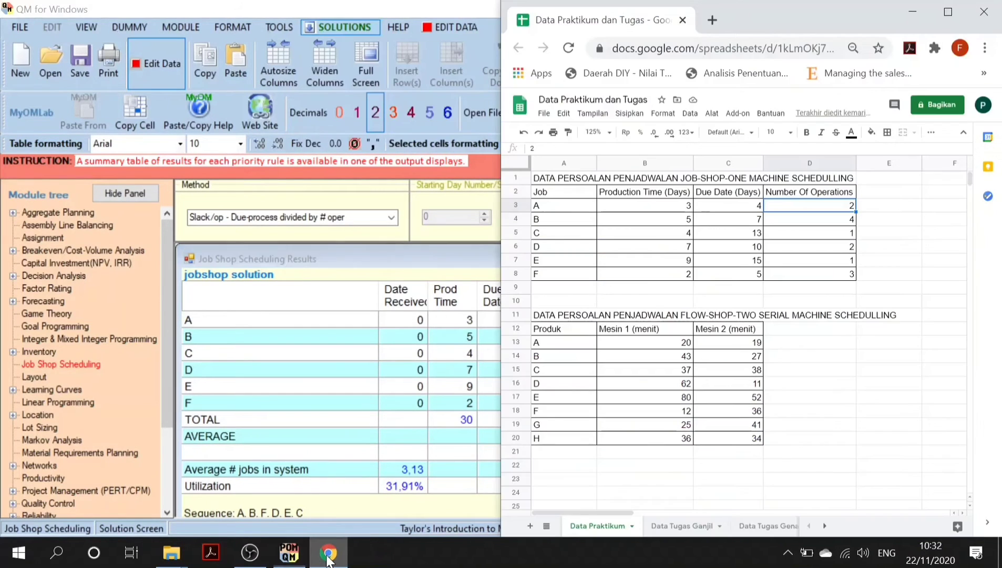
pyautogui.click(334, 486)
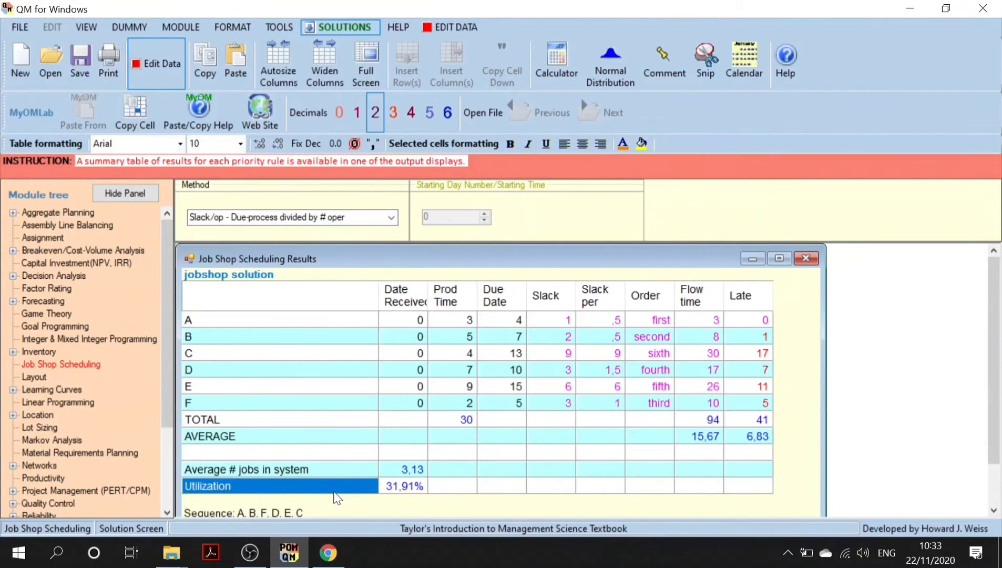
pyautogui.press('super+Left')
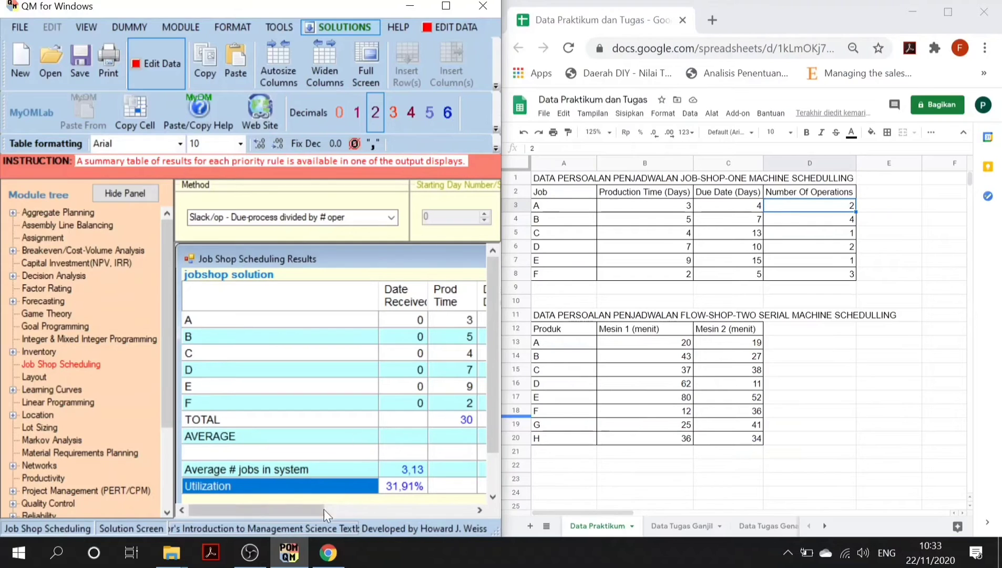
# Check job A's value in the Slack per column of the scheduling results.
pyautogui.click(400, 508)
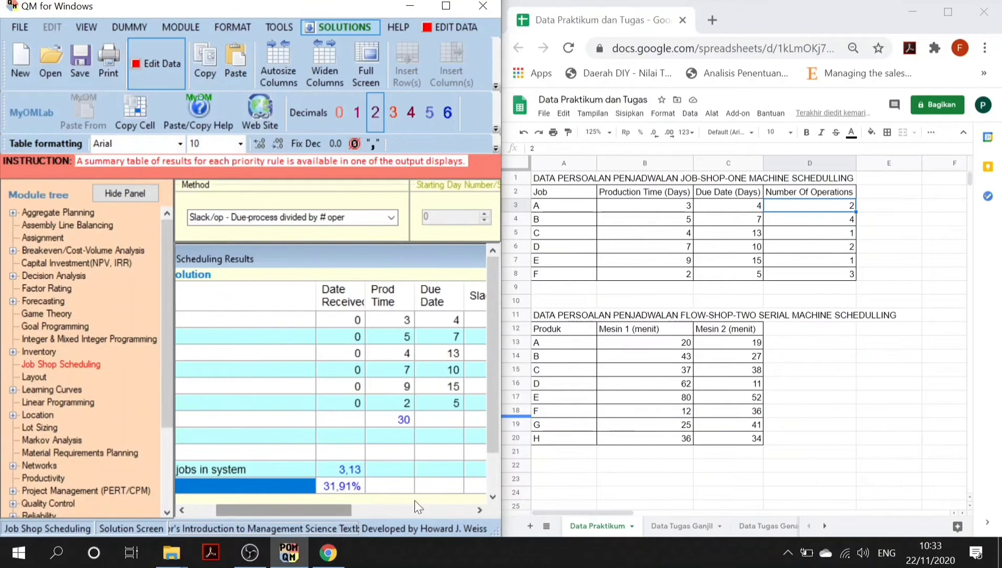
pyautogui.click(480, 510)
pyautogui.click(479, 510)
pyautogui.click(479, 510)
pyautogui.click(480, 510)
pyautogui.click(480, 509)
pyautogui.click(479, 510)
pyautogui.click(418, 320)
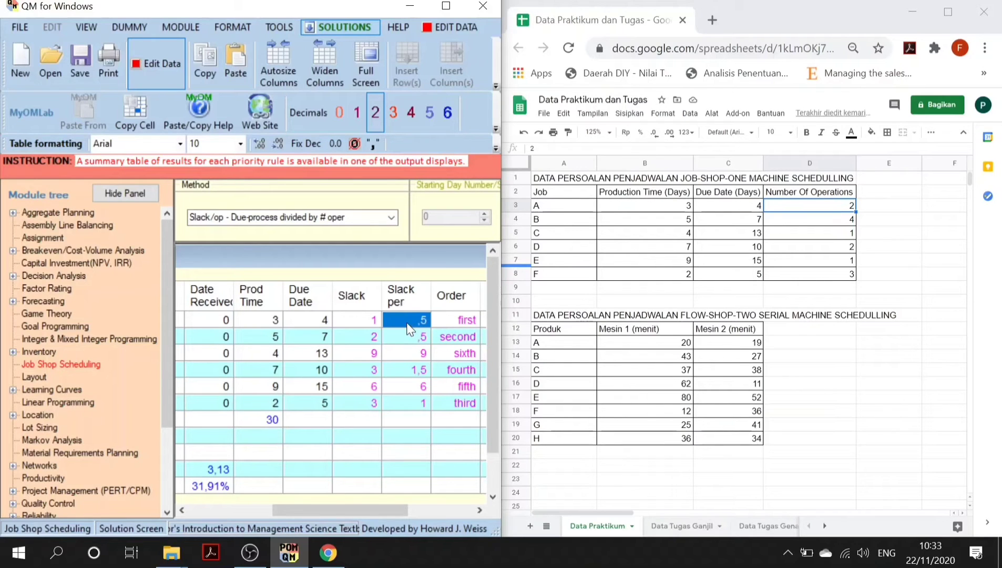
# Compare job B's slack and its Number Of Operations in the spreadsheet with its Slack per value and order.
pyautogui.click(368, 339)
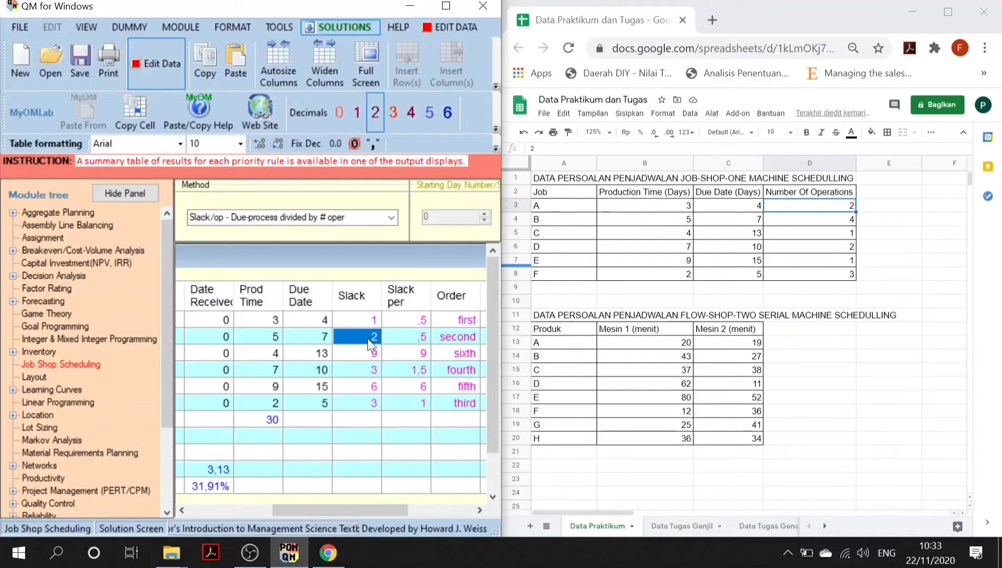
pyautogui.click(812, 219)
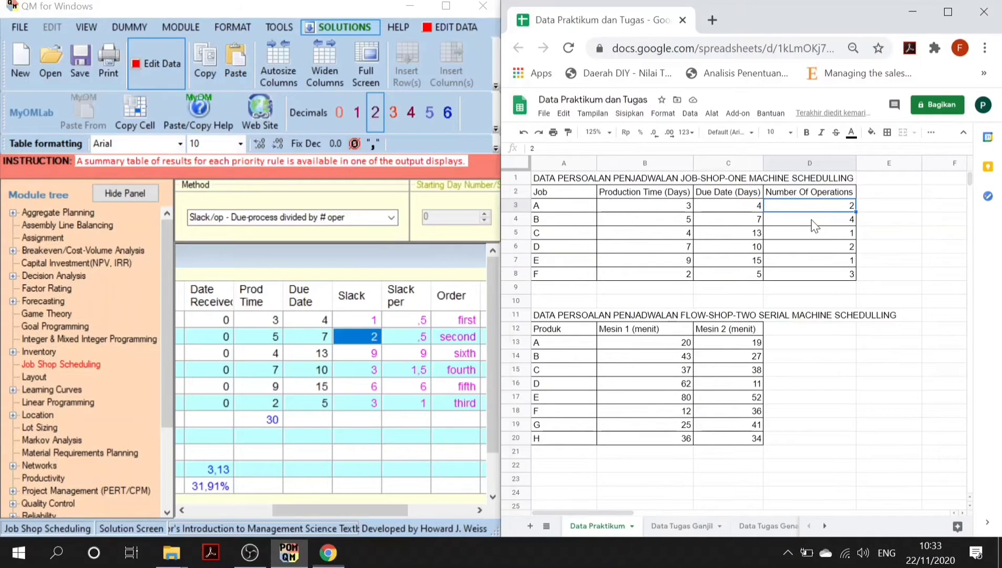
pyautogui.click(812, 221)
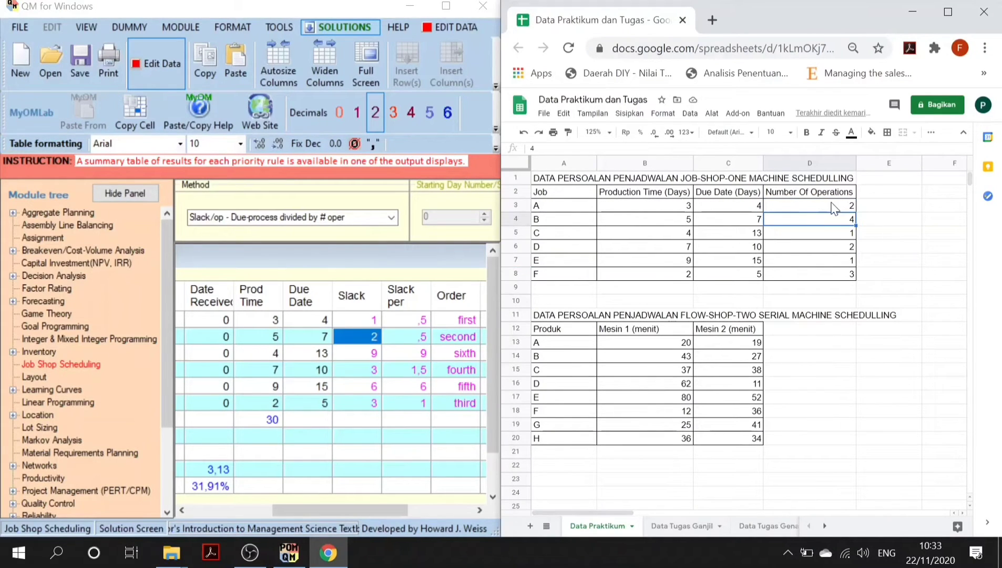
pyautogui.click(413, 338)
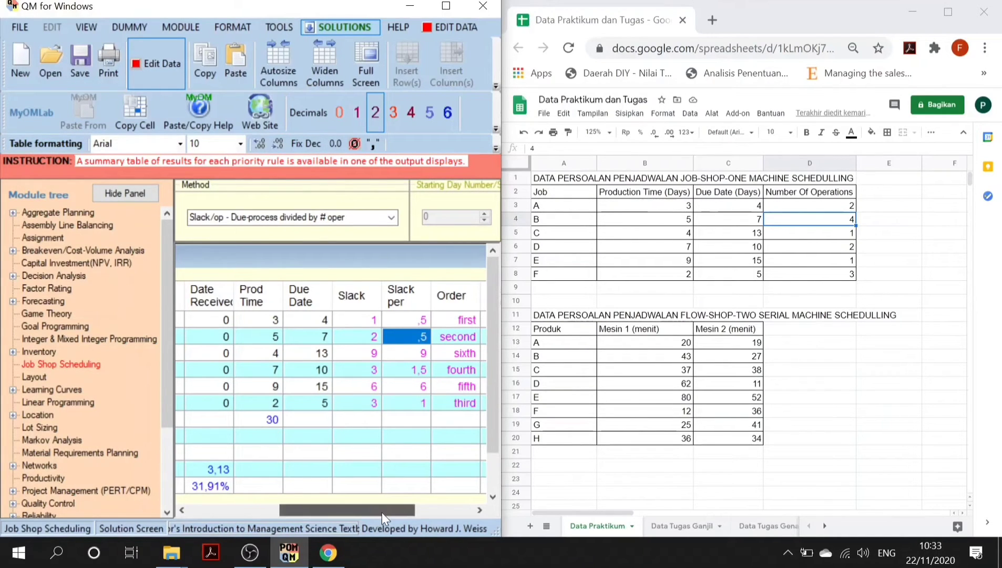
pyautogui.moveTo(381, 512); pyautogui.dragTo(395, 512)
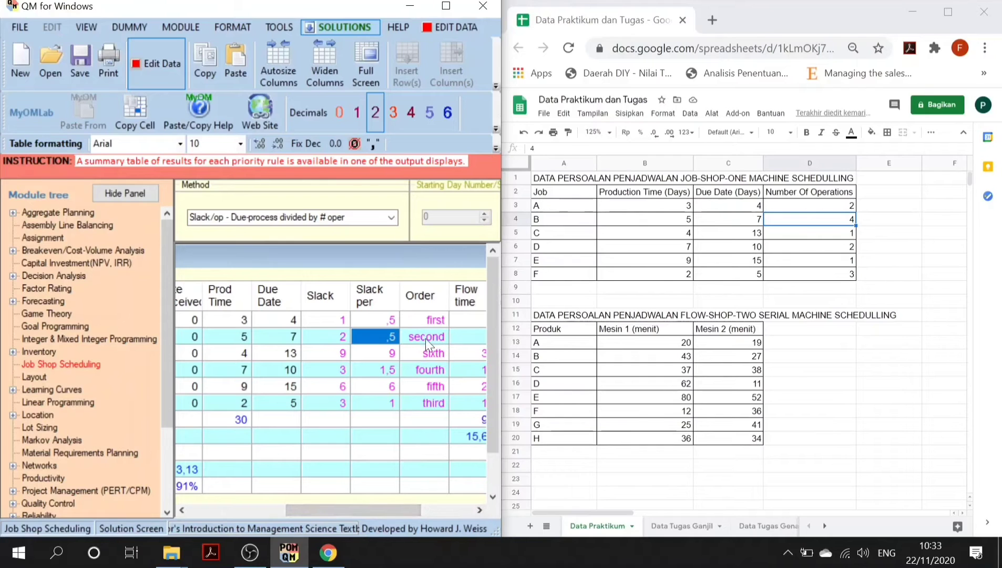
# Maximize the results and compare the Slack per values of jobs A, B and F with their places in the Order column.
pyautogui.click(450, 8)
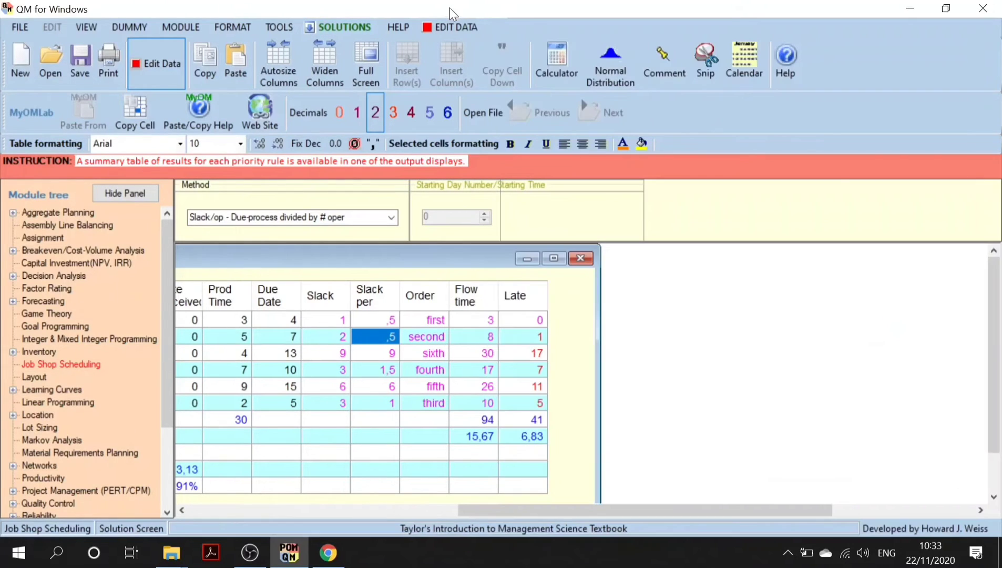
pyautogui.moveTo(557, 510); pyautogui.dragTo(365, 513)
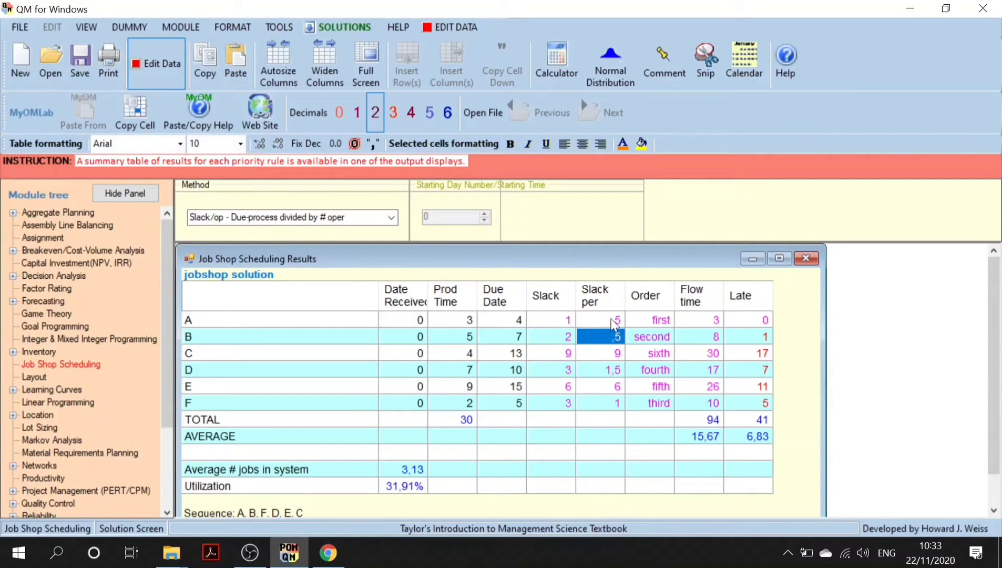
pyautogui.hotkey('shift', 'Down')
pyautogui.click(659, 324)
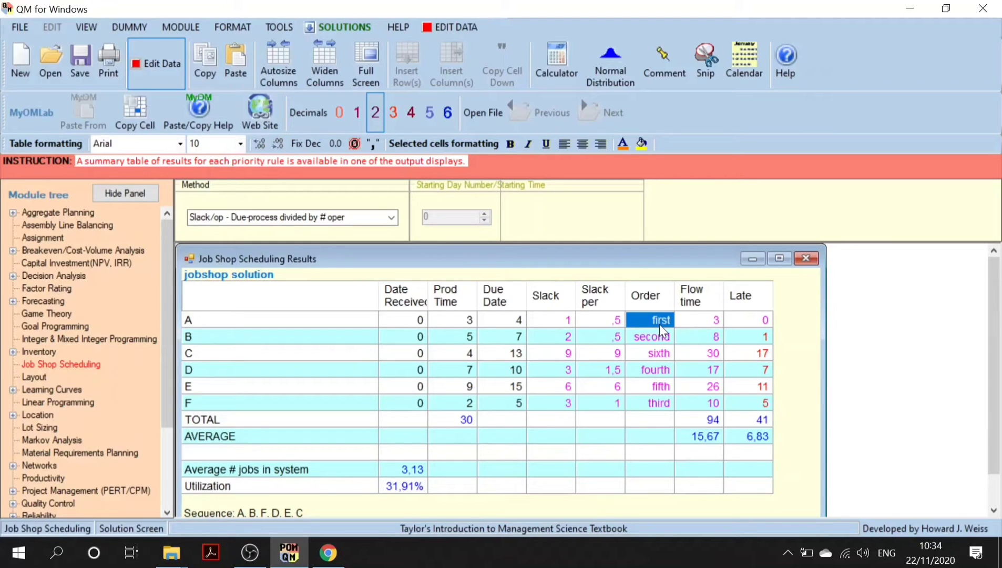
pyautogui.press('Down')
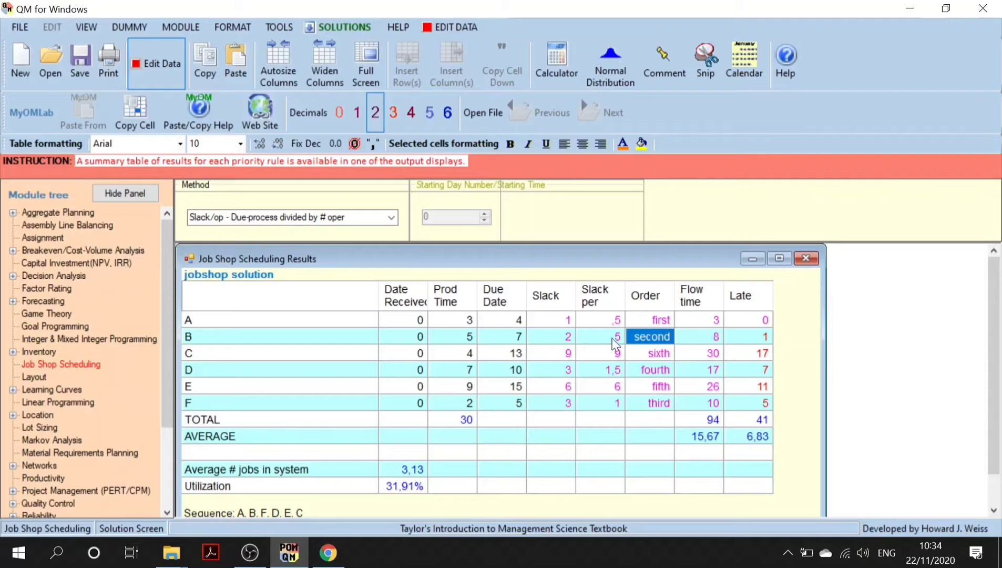
pyautogui.click(617, 408)
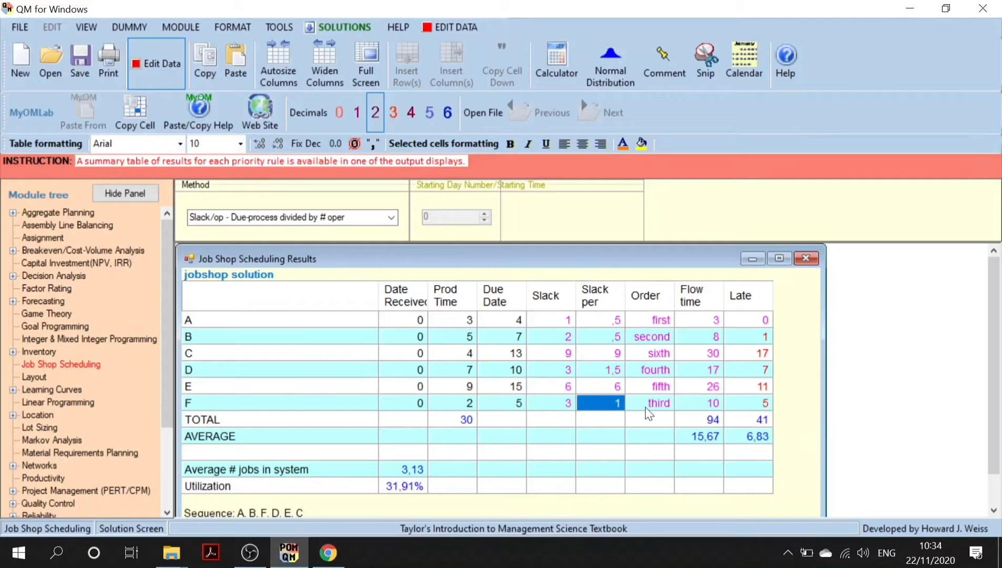
pyautogui.click(647, 406)
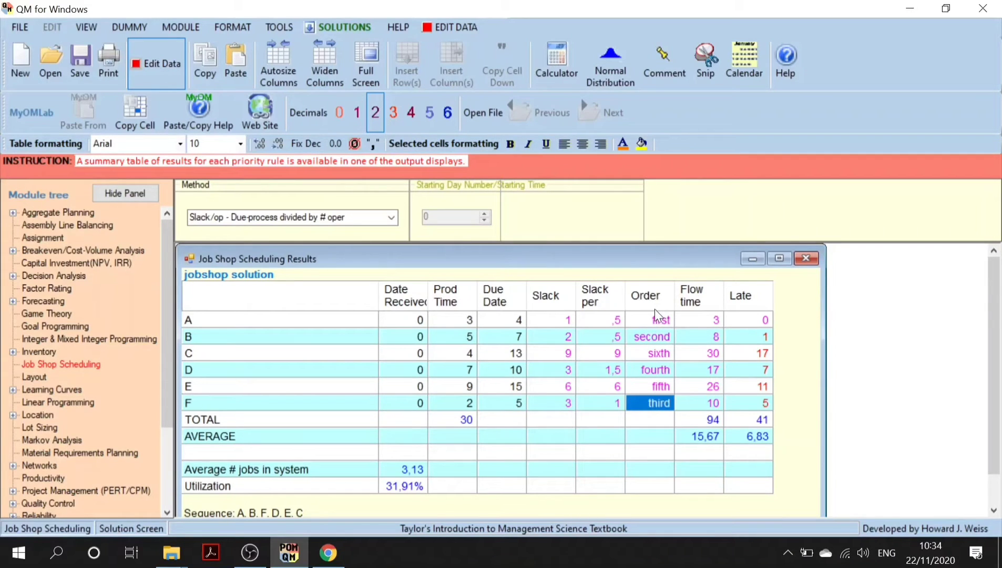
# Review the Slack/op processing order of all six jobs and the job sequence below the results table.
pyautogui.click(643, 318)
pyautogui.hotkey('shift', 'Down')
pyautogui.hotkey('shift', 'Down')
pyautogui.hotkey('shift', 'Down')
pyautogui.hotkey('shift', 'Down')
pyautogui.hotkey('shift', 'Down')
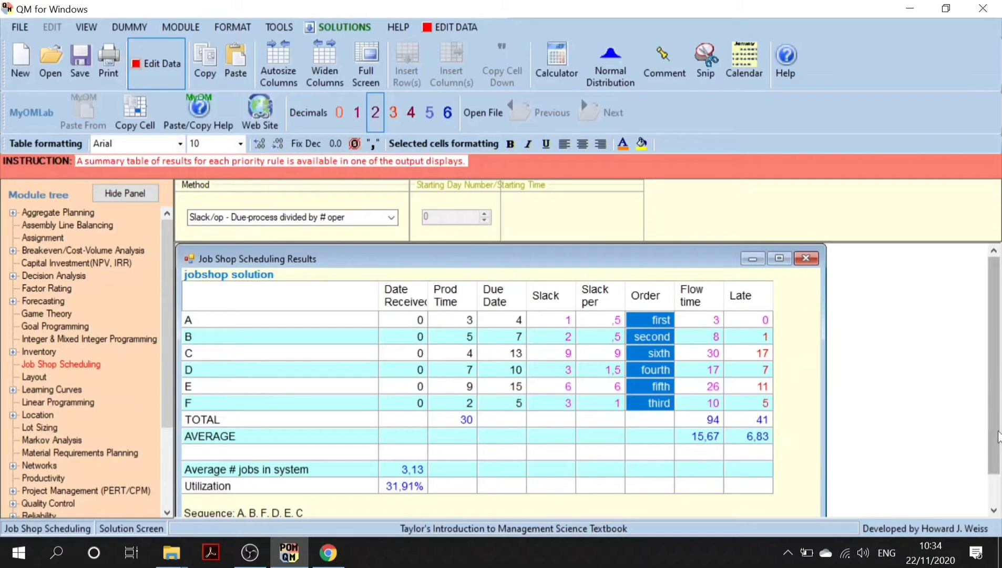
pyautogui.moveTo(996, 440); pyautogui.dragTo(998, 466)
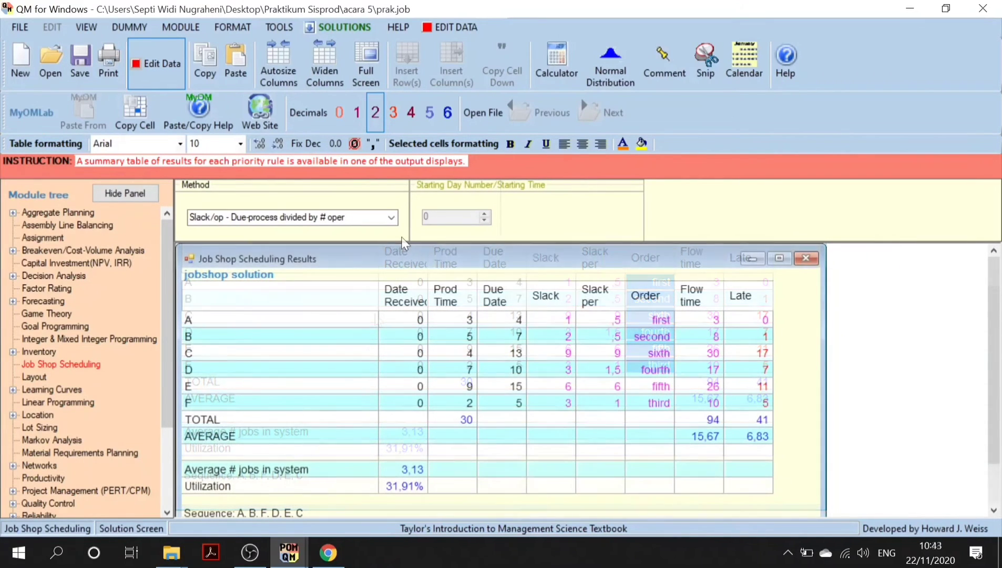
# Change the scheduling method to DDATE - Earliest Due Date.
pyautogui.click(384, 218)
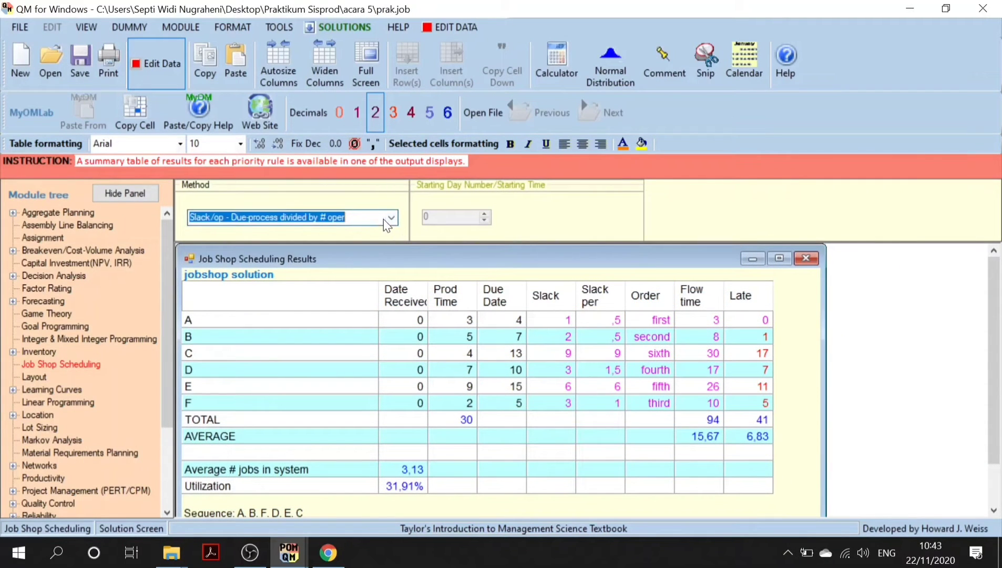
pyautogui.click(391, 218)
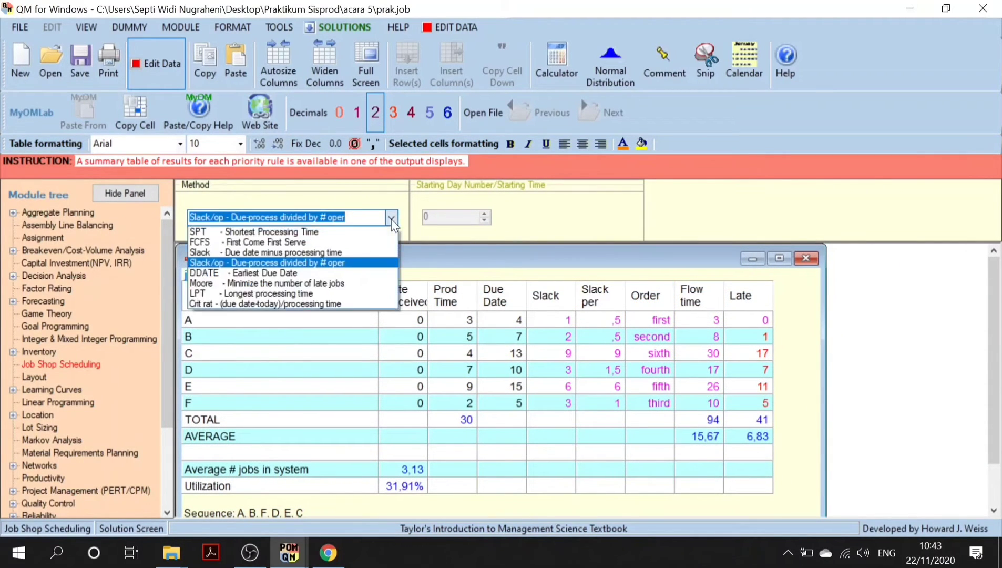
pyautogui.click(270, 275)
pyautogui.click(157, 63)
pyautogui.click(342, 27)
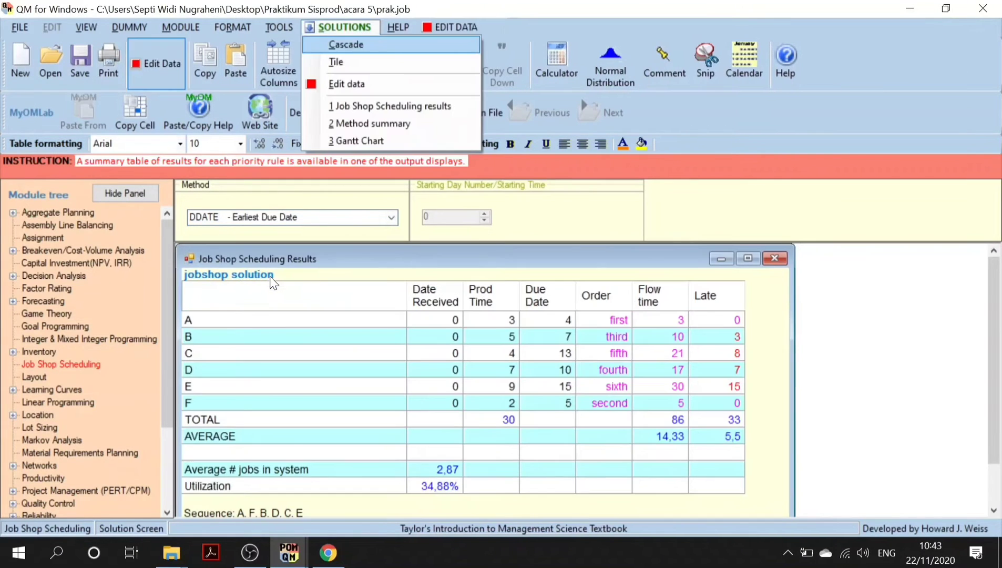
pyautogui.click(472, 261)
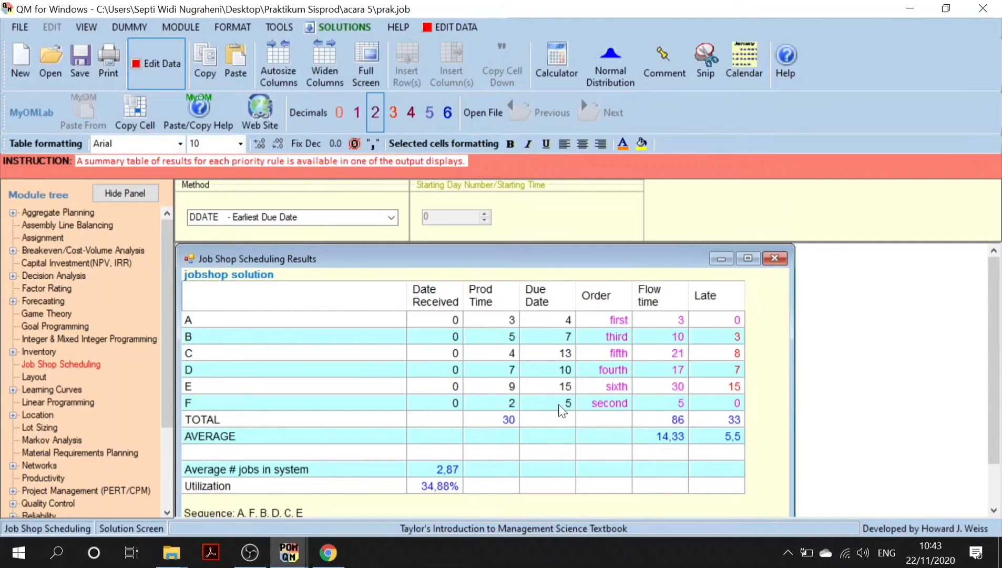
# Examine the due dates of the jobs in the Earliest Due Date results.
pyautogui.click(569, 320)
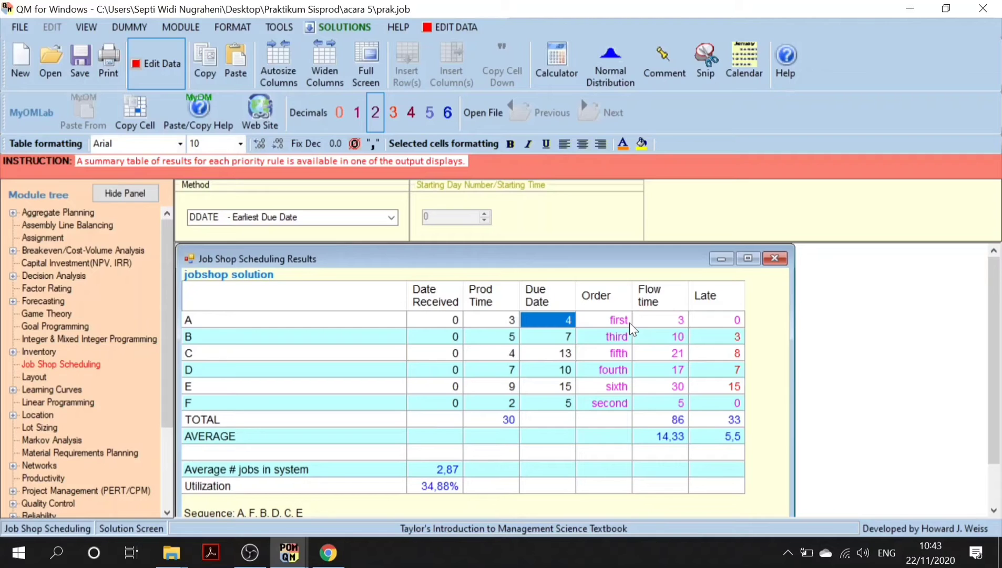
pyautogui.hotkey('shift', 'Down')
pyautogui.hotkey('shift', 'Down')
pyautogui.hotkey('shift', 'Down')
pyautogui.hotkey('shift', 'Down')
pyautogui.hotkey('shift', 'Down')
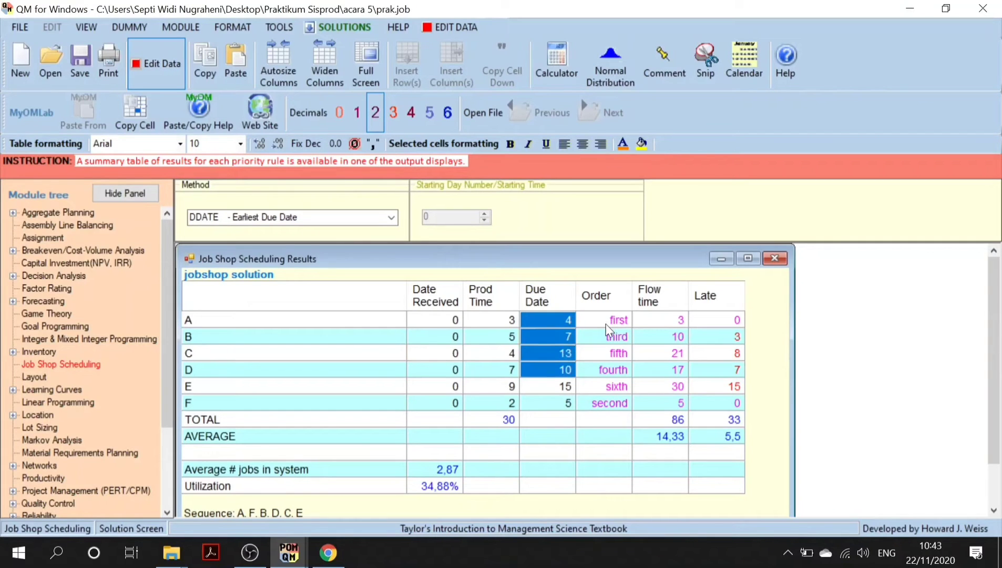
# Compare the due dates of jobs A and F with their places in the Order column.
pyautogui.click(560, 321)
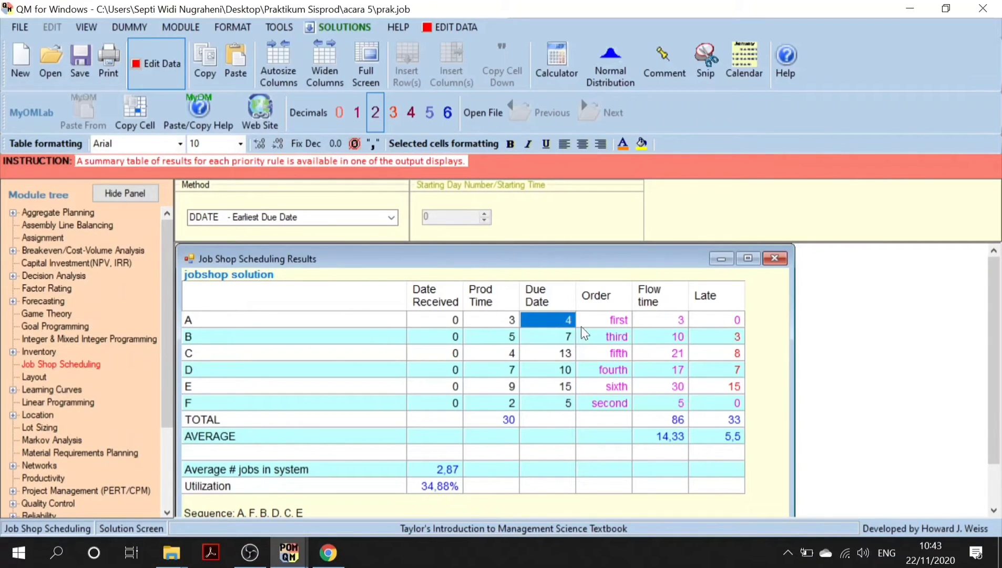
pyautogui.click(609, 325)
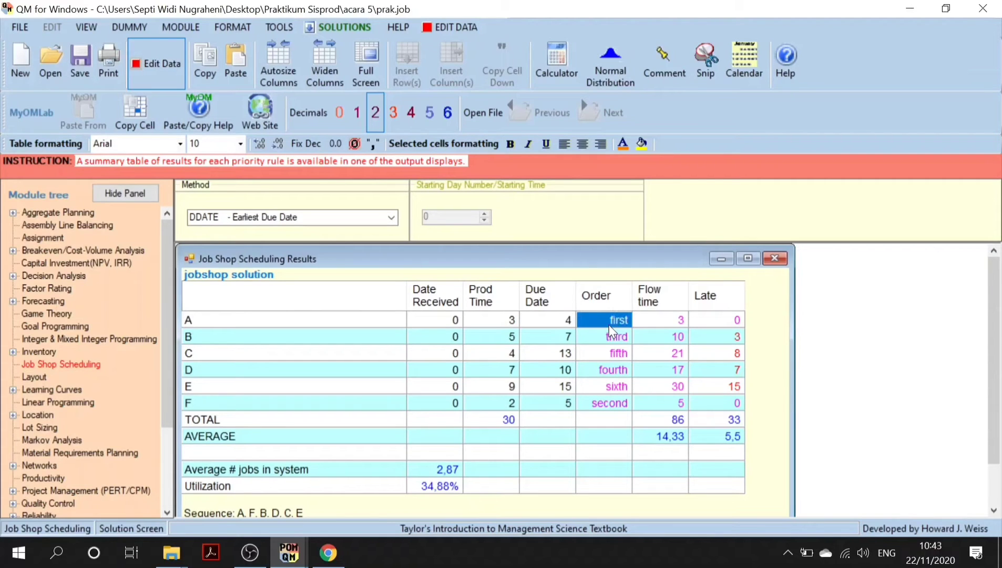
pyautogui.click(561, 407)
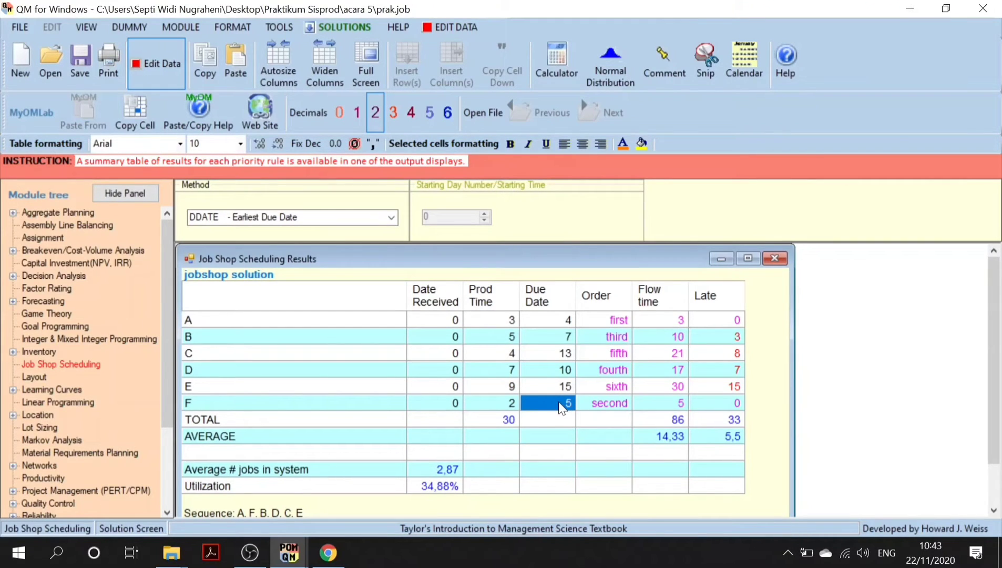
pyautogui.click(605, 408)
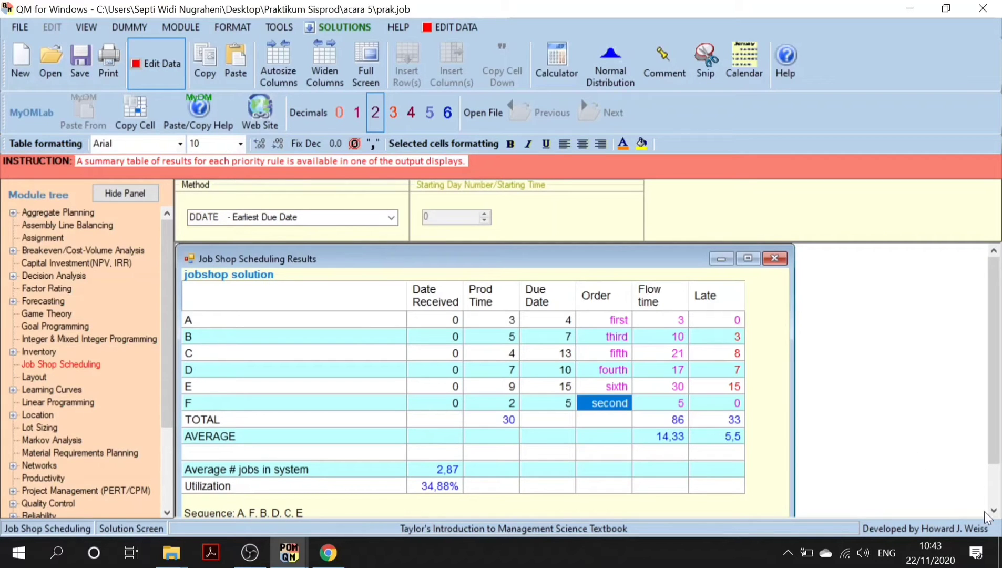
pyautogui.scroll(-1, 304, 479)
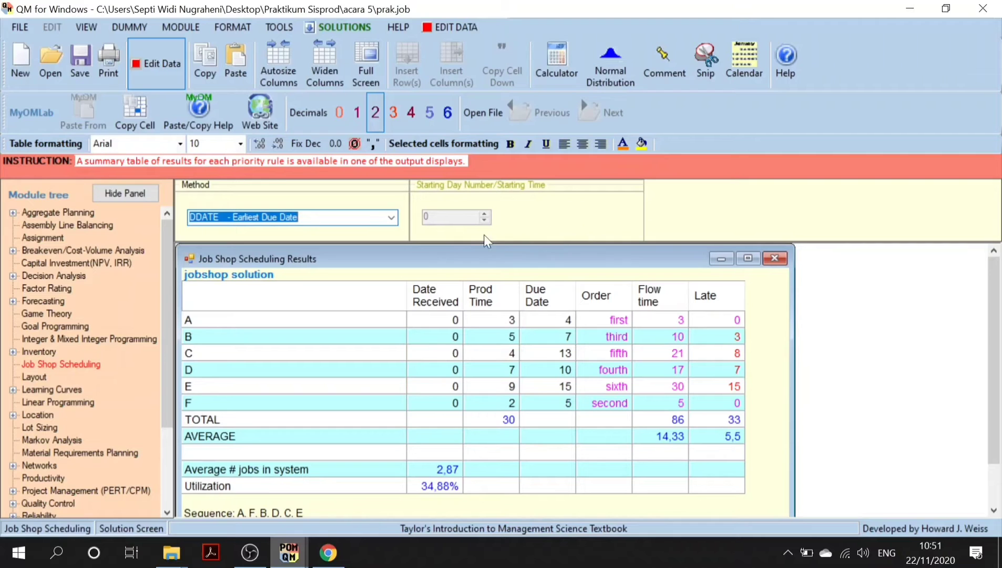
# Change the scheduling method to Moore - Minimize the number of late jobs.
pyautogui.click(394, 222)
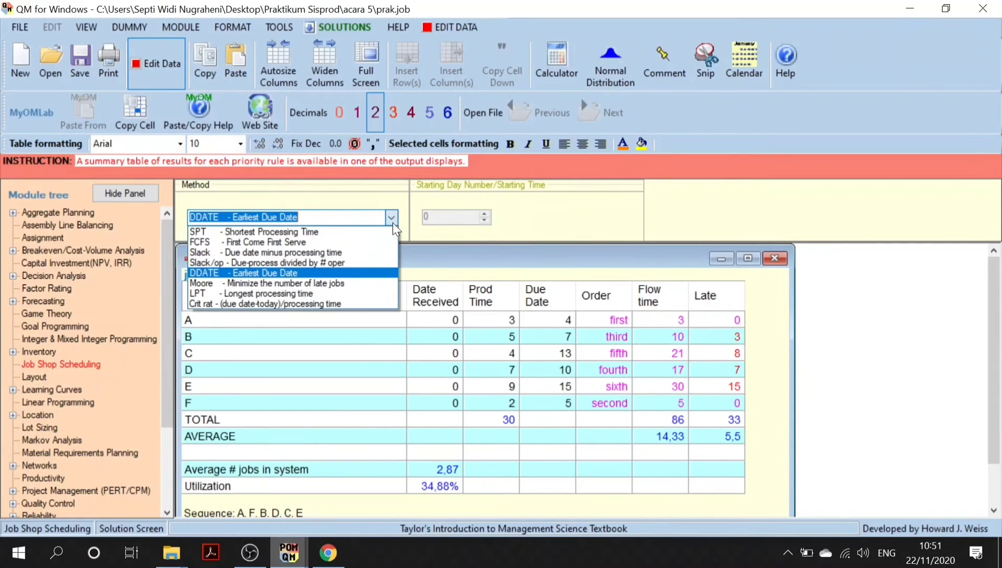
pyautogui.click(314, 284)
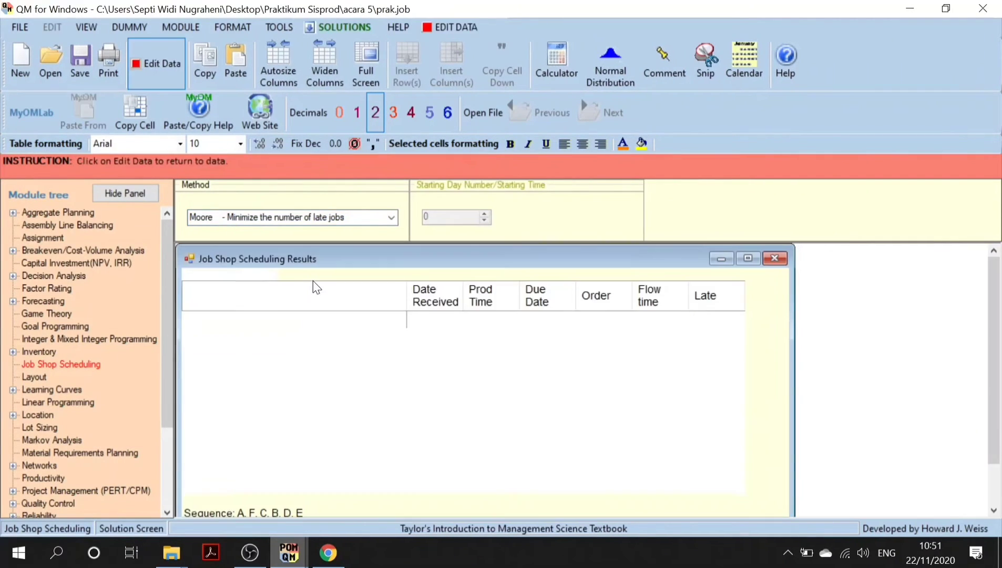
pyautogui.click(450, 243)
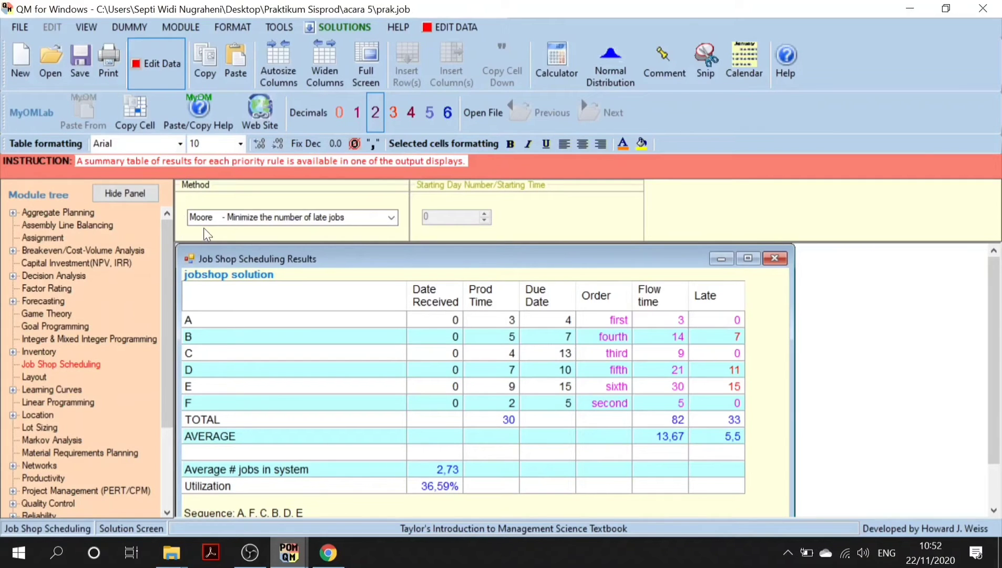
# Hide the module tree and restore the maximized results window to half the screen.
pyautogui.click(132, 193)
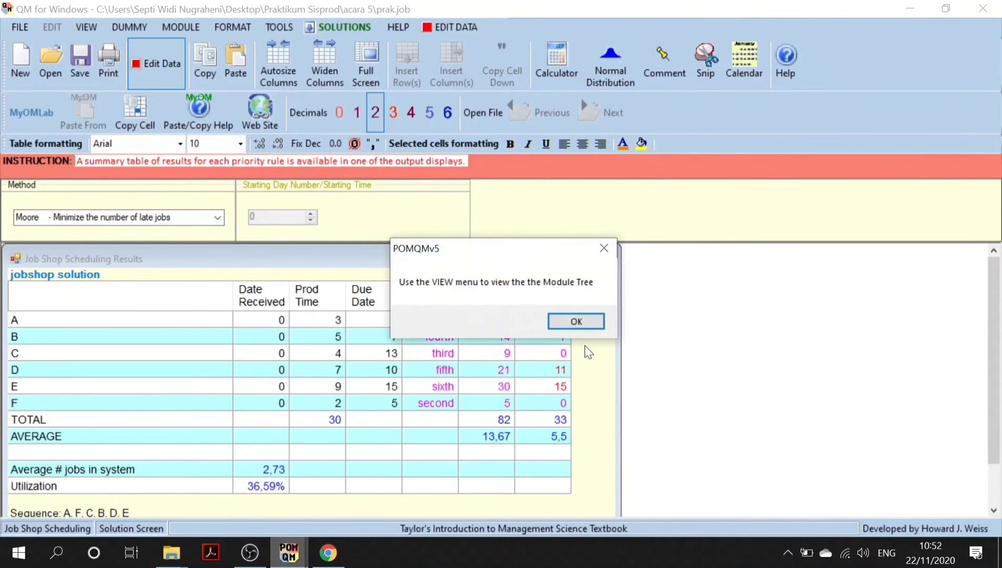
pyautogui.click(585, 327)
pyautogui.click(949, 6)
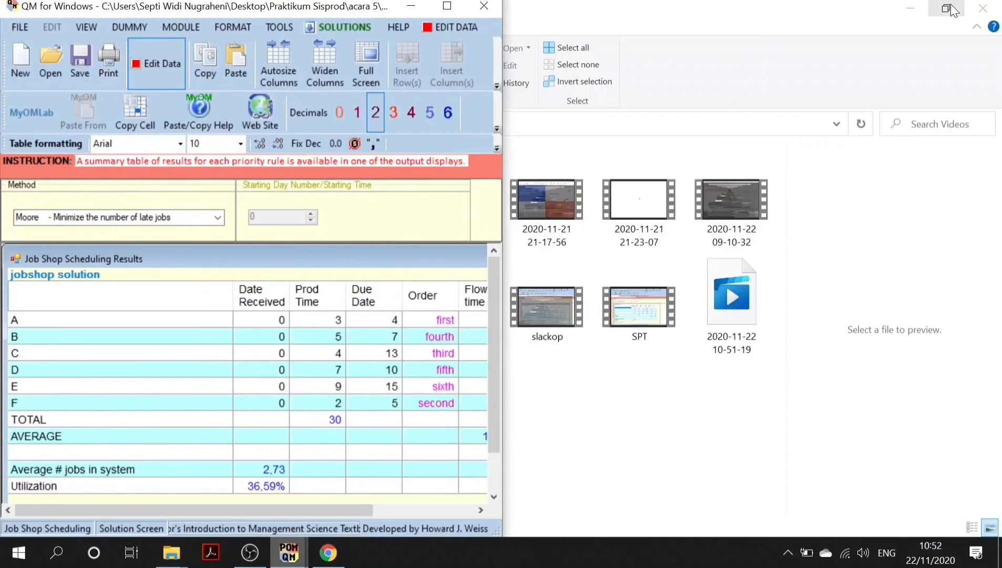
# Bring up the Earliest Due Date results window beside the Moore results and narrow the Moore table's job-name column so the Late column fits.
pyautogui.click(289, 552)
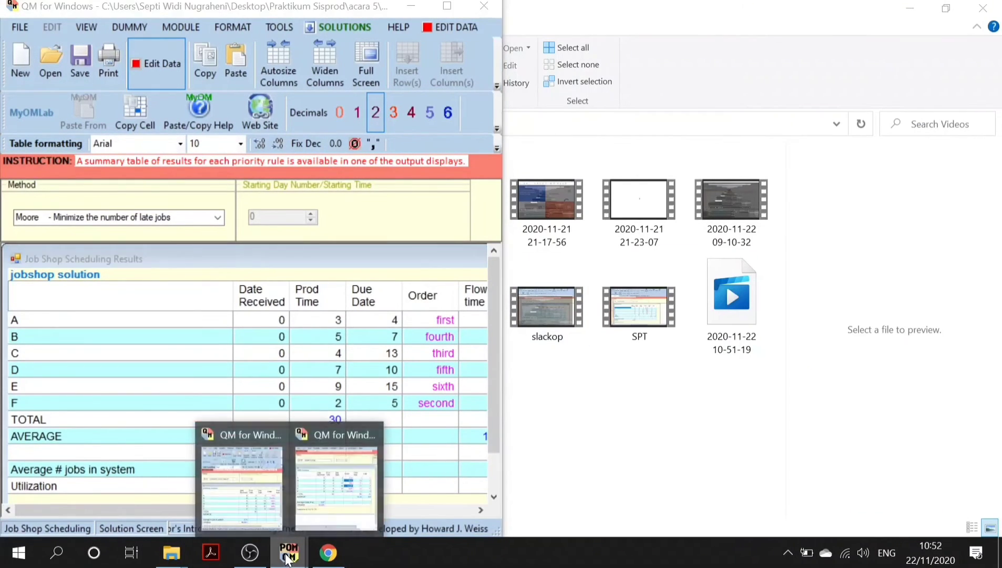
pyautogui.click(348, 503)
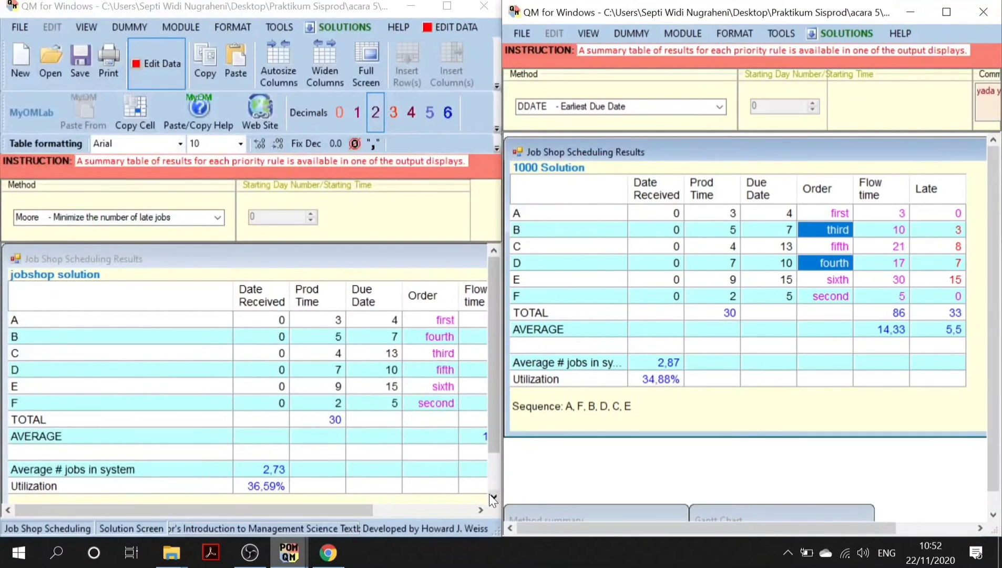
pyautogui.moveTo(233, 293); pyautogui.dragTo(145, 297)
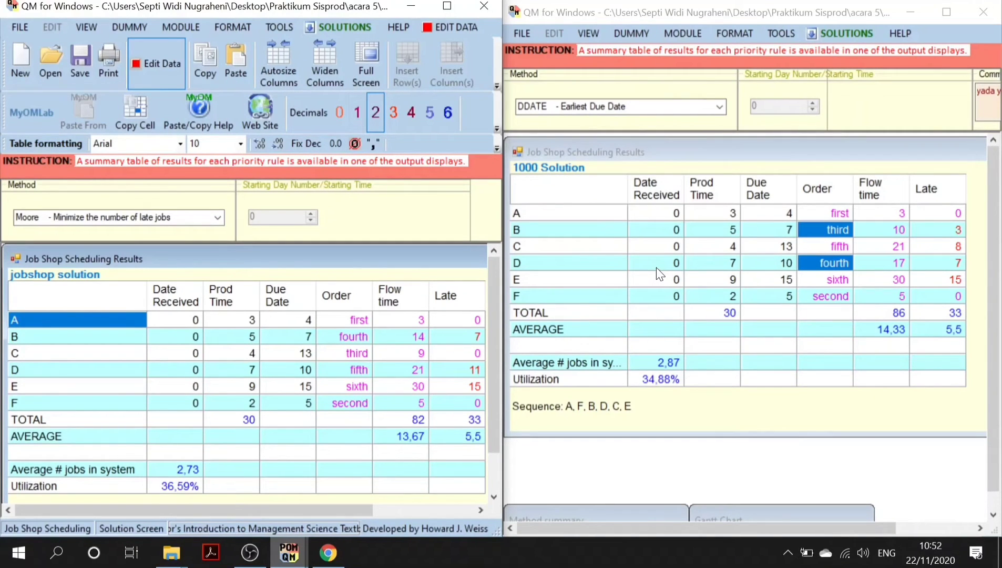
# Compare the Late values of the jobs in the Moore results with those in the Earliest Due Date results.
pyautogui.click(465, 320)
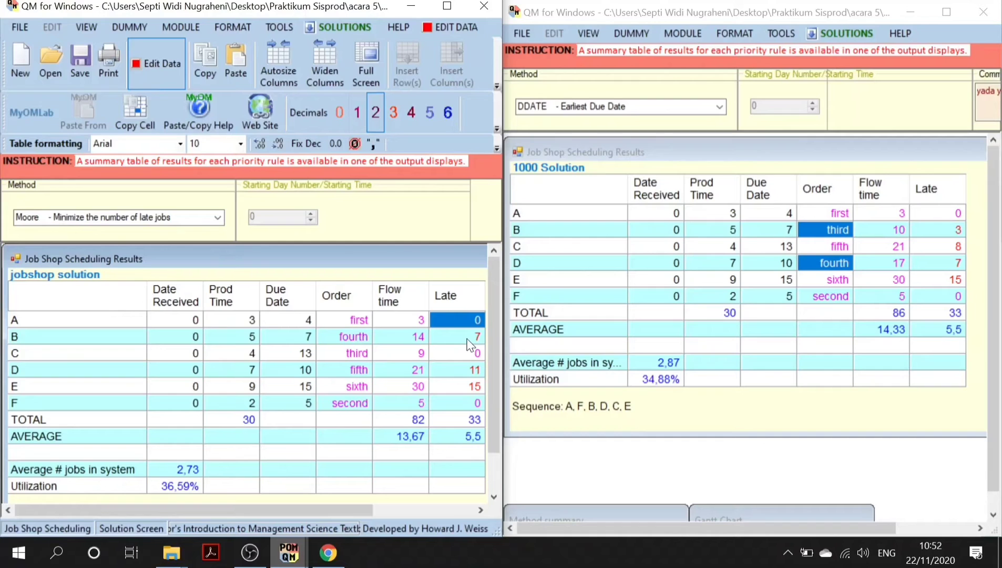
pyautogui.click(470, 339)
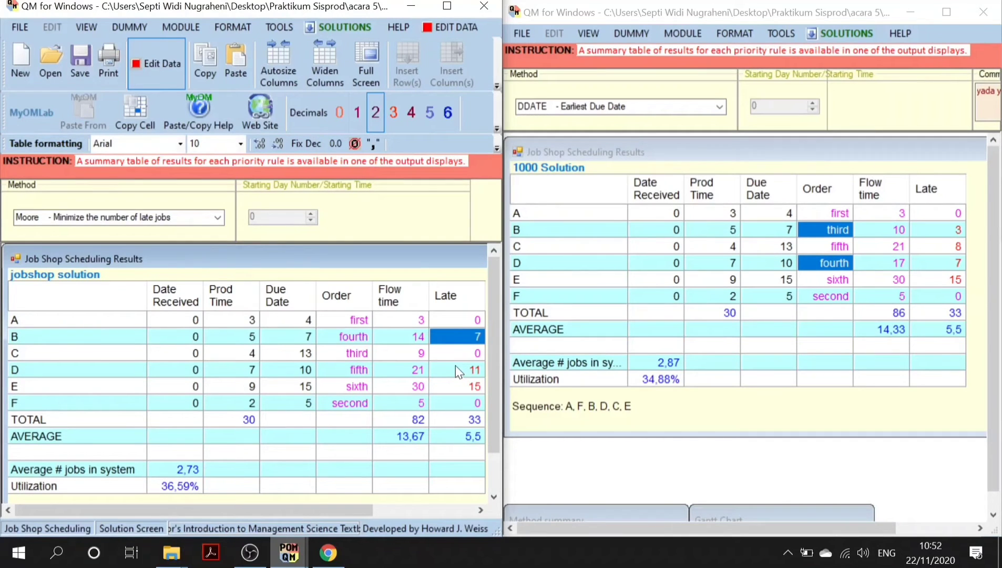
pyautogui.click(475, 398)
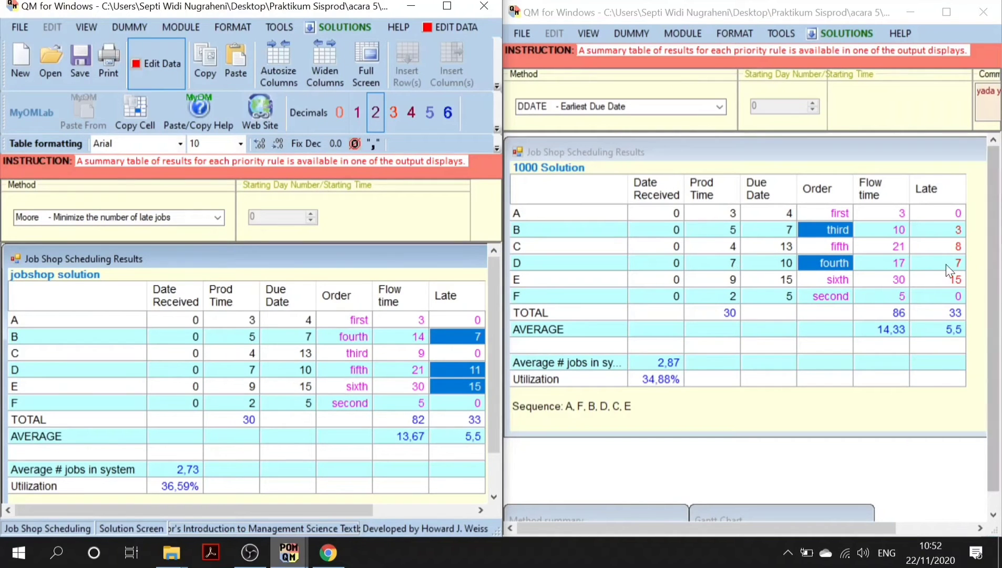
pyautogui.click(930, 230)
pyautogui.moveTo(930, 249); pyautogui.dragTo(928, 284)
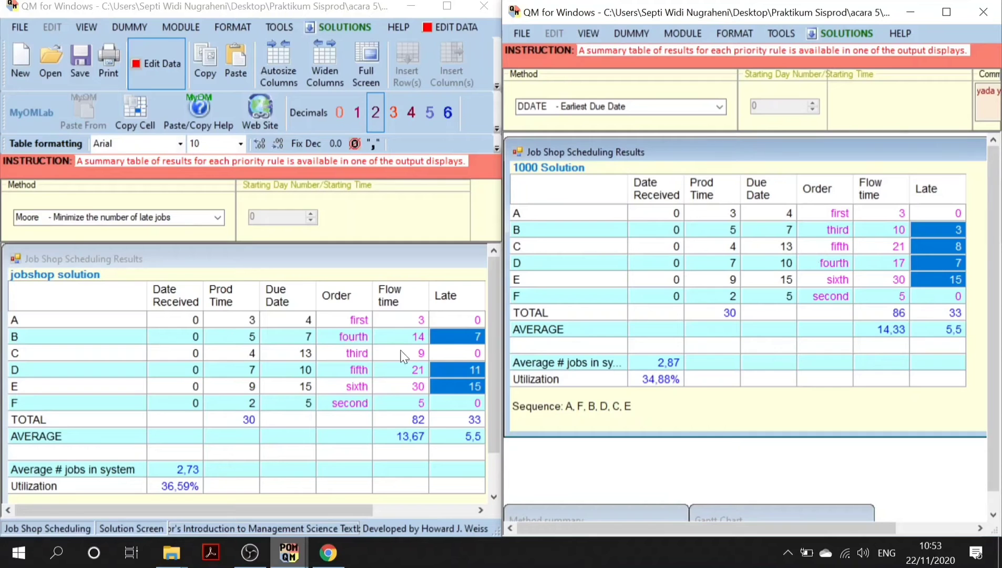
# Compare which jobs are placed first, second and third in the Order columns of the Earliest Due Date and Moore results.
pyautogui.click(824, 212)
pyautogui.click(342, 325)
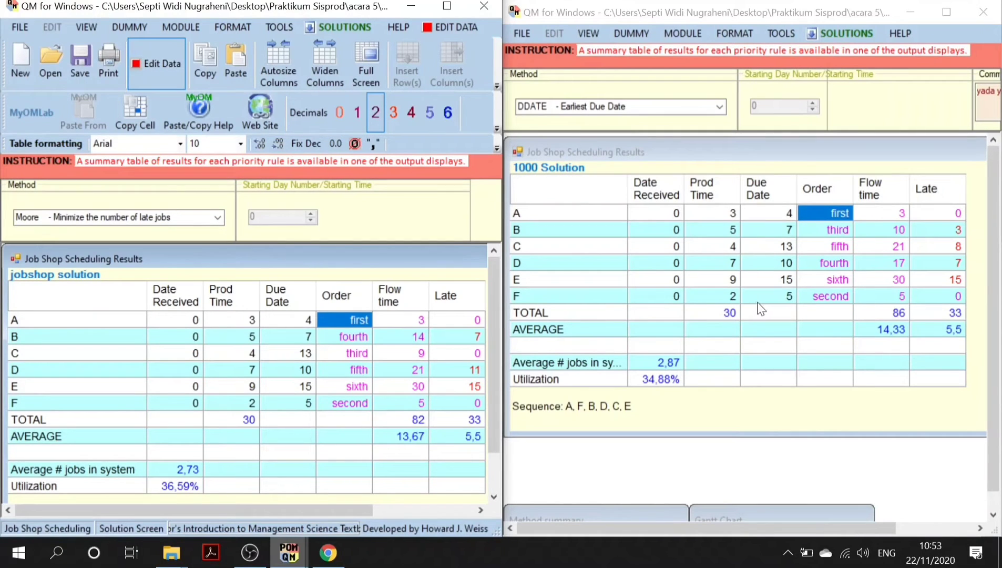
pyautogui.click(824, 299)
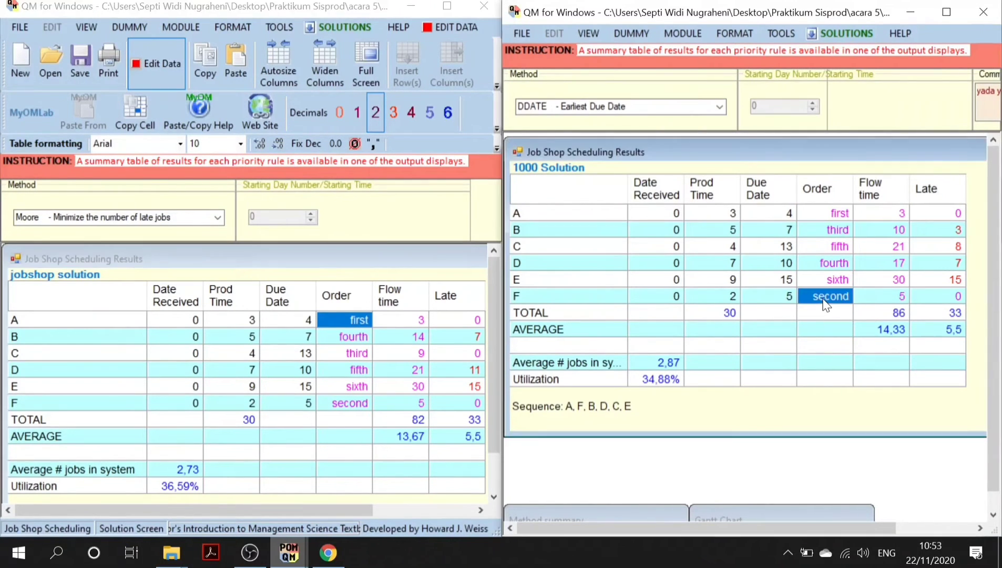
pyautogui.click(346, 404)
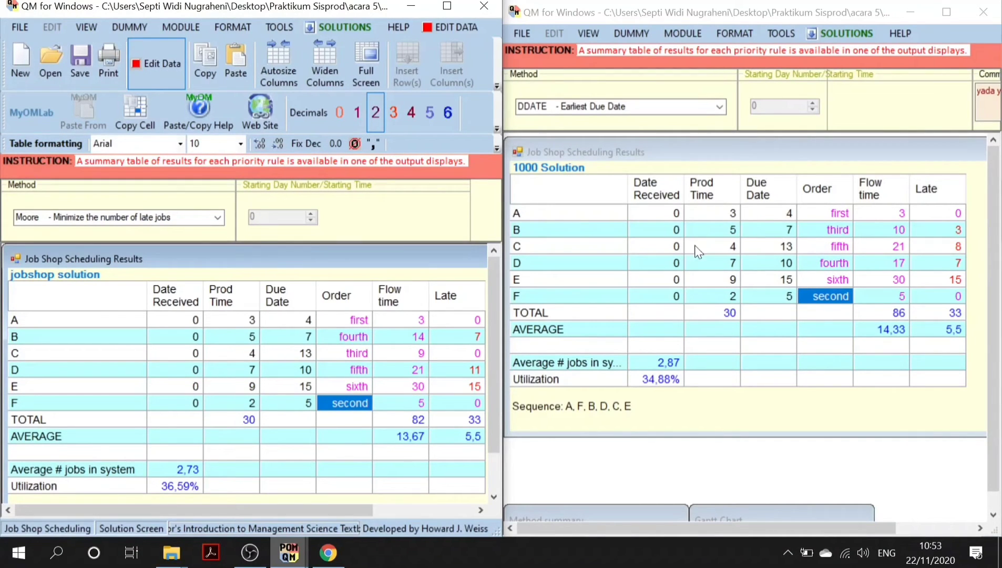
pyautogui.click(831, 229)
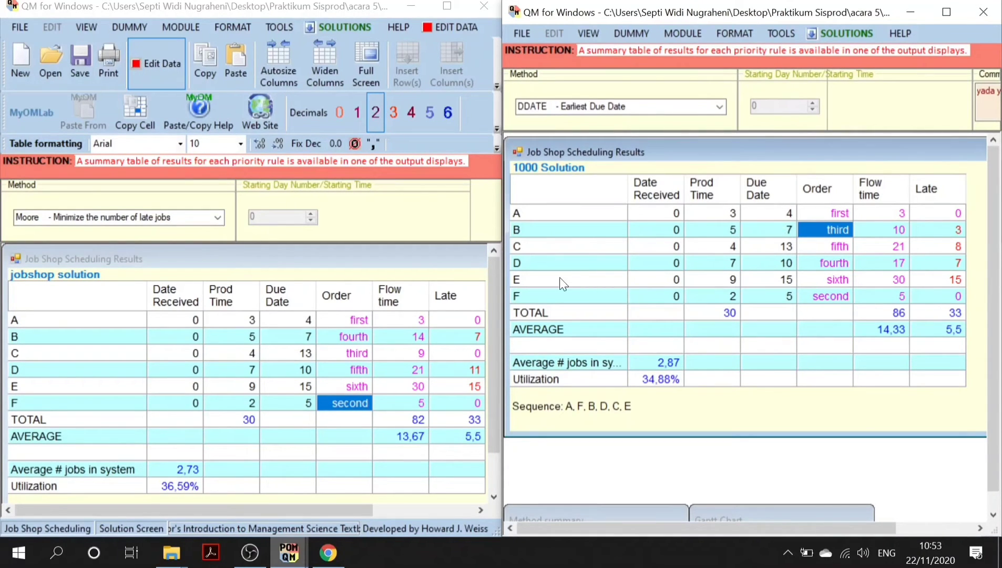
pyautogui.click(362, 351)
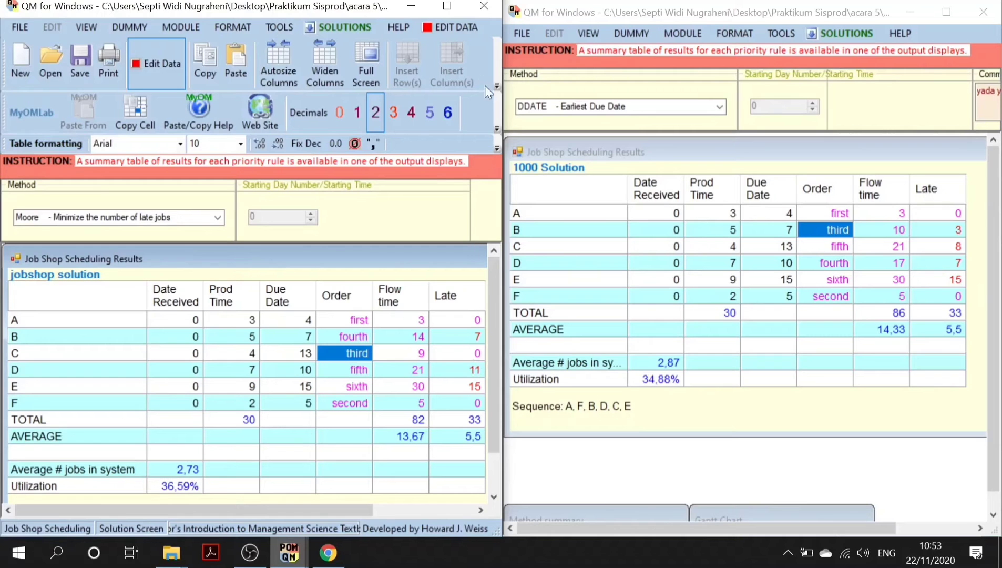
# Maximize the Moore results window and change the scheduling method to Crit rat - (due date-today)/processing time.
pyautogui.click(447, 6)
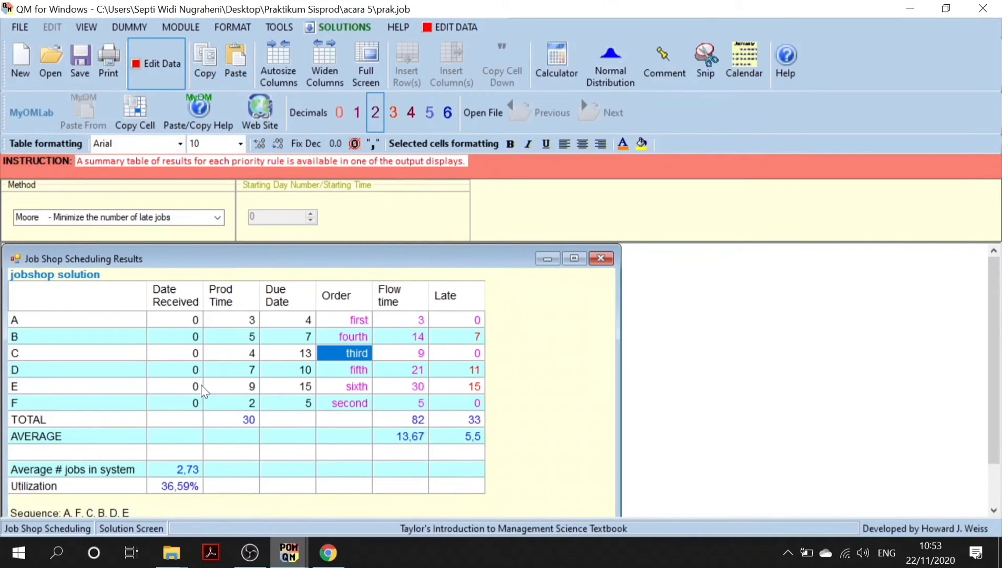
pyautogui.click(993, 511)
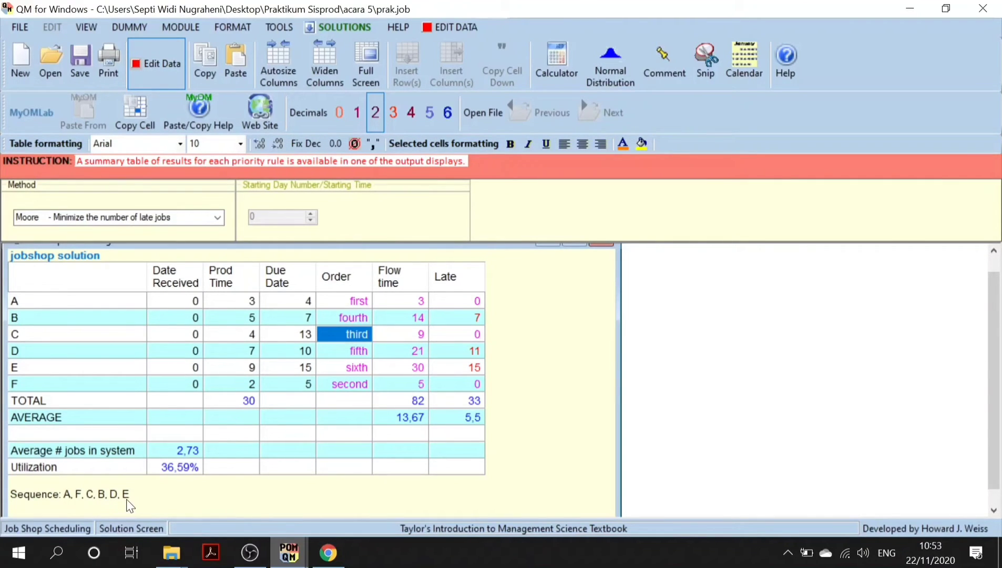
pyautogui.click(219, 219)
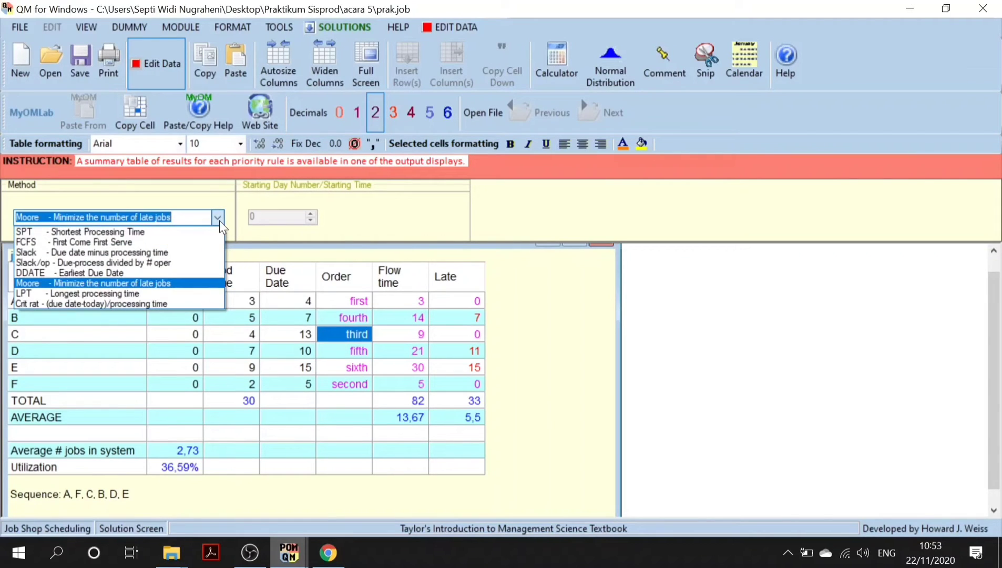
pyautogui.click(81, 304)
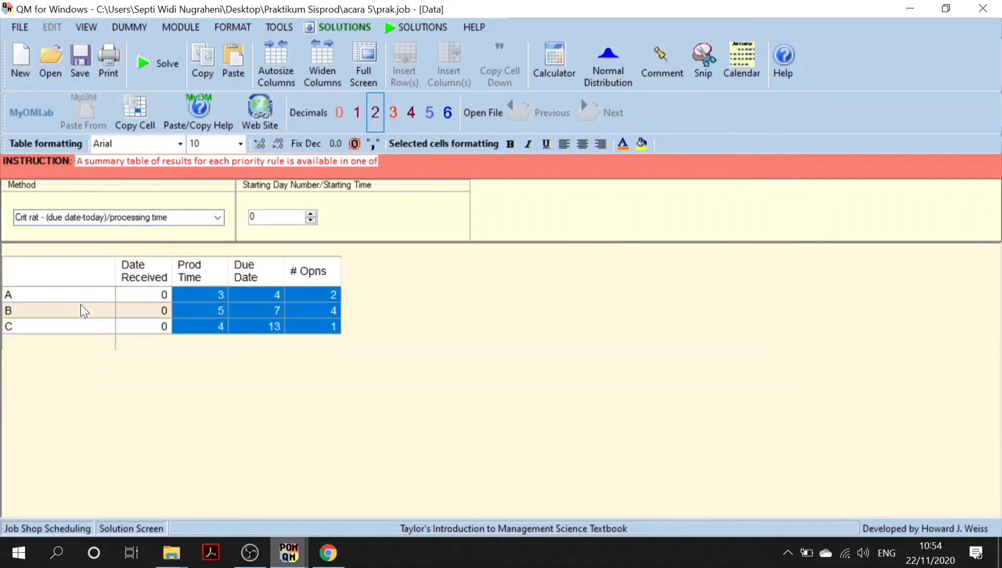
pyautogui.hotkey('alt', 'w')
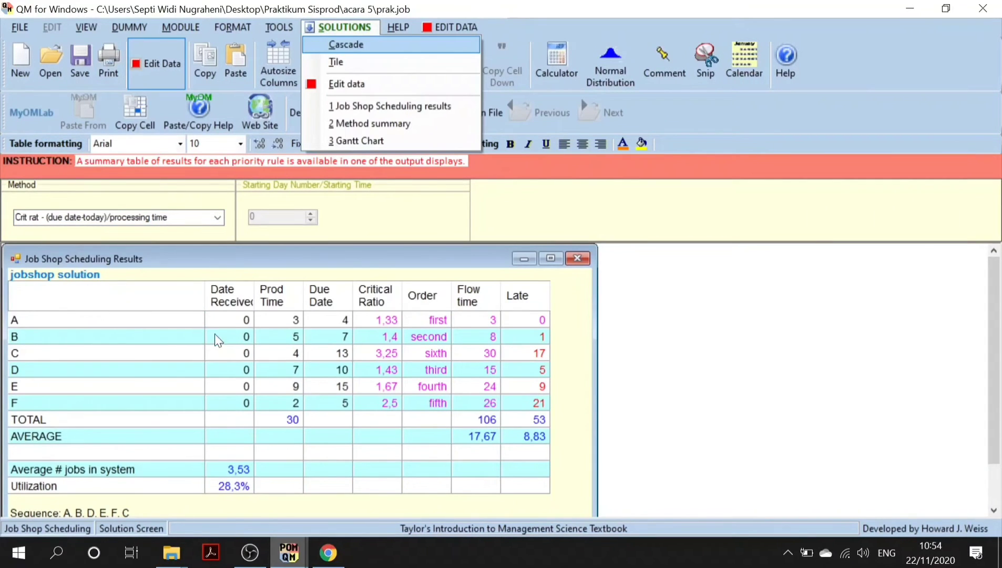
pyautogui.click(371, 440)
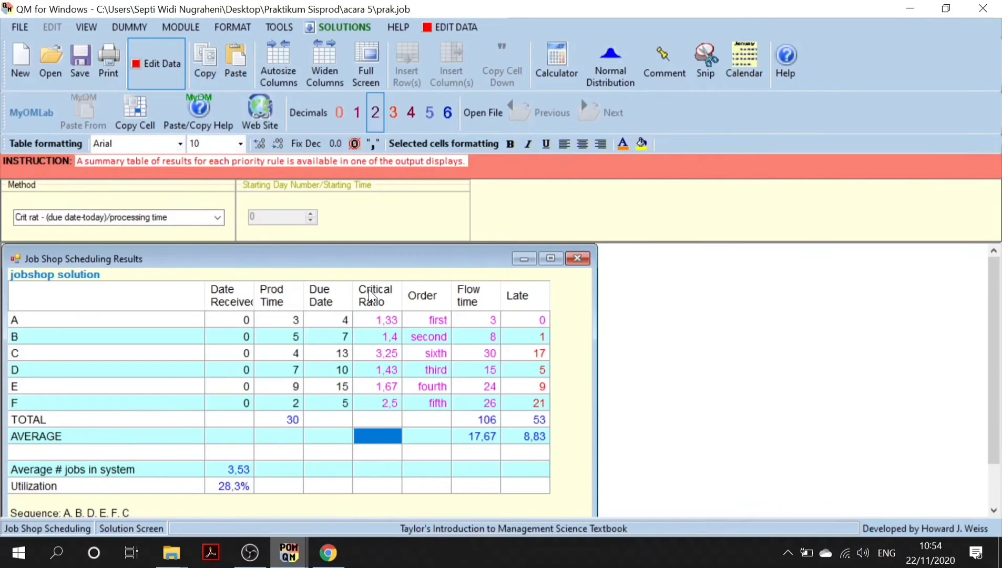
# Check job A's critical ratio against its due date and production time in the results table.
pyautogui.click(384, 386)
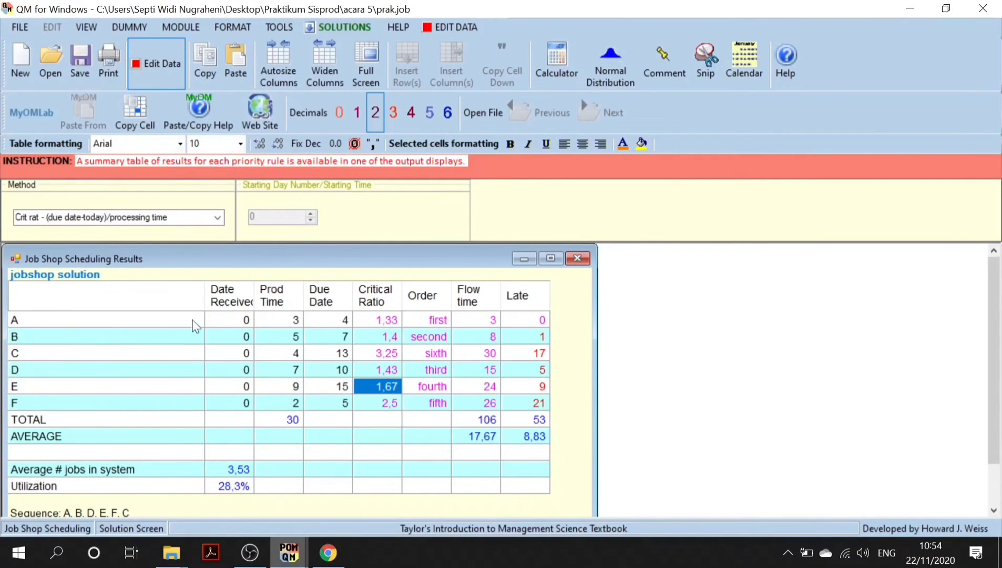
pyautogui.click(370, 318)
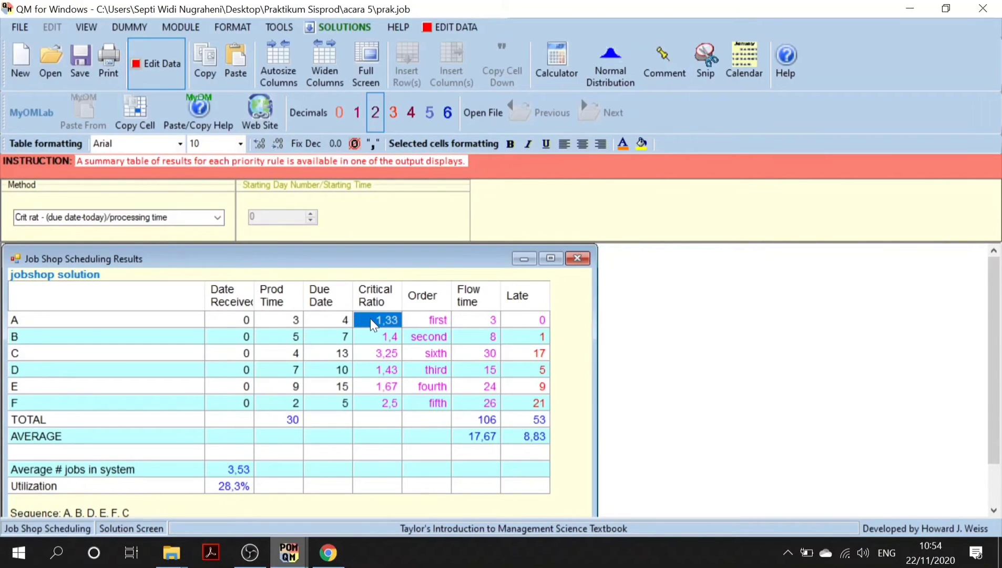
pyautogui.click(338, 319)
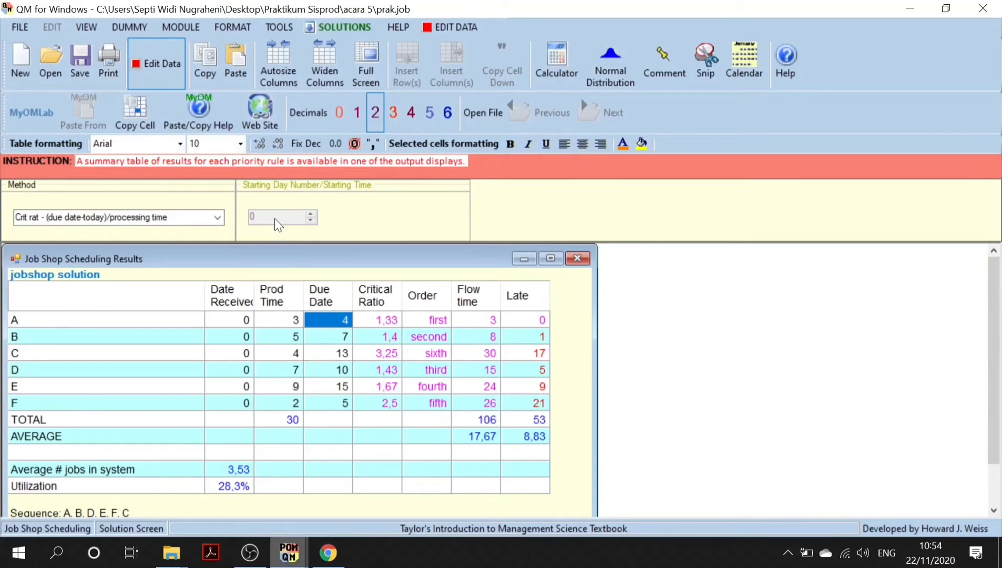
pyautogui.keyDown('shift'); pyautogui.click(296, 325); pyautogui.keyUp('shift')
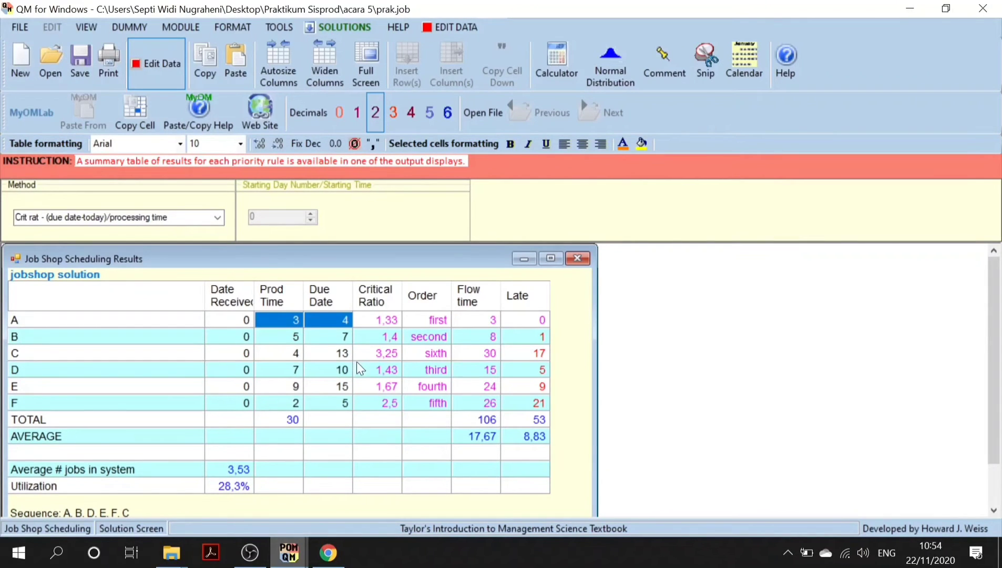
# Compare the critical ratios of jobs A to F with their places in the Order column, including jobs A and C.
pyautogui.click(388, 321)
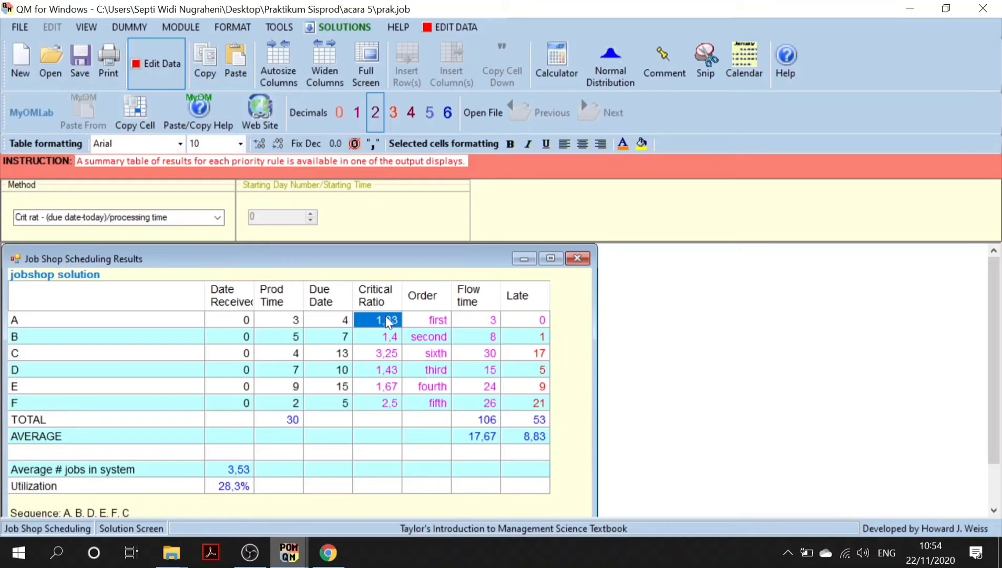
pyautogui.hotkey('shift', 'Down')
pyautogui.hotkey('shift', 'Down')
pyautogui.hotkey('shift', 'Down')
pyautogui.hotkey('shift', 'Down')
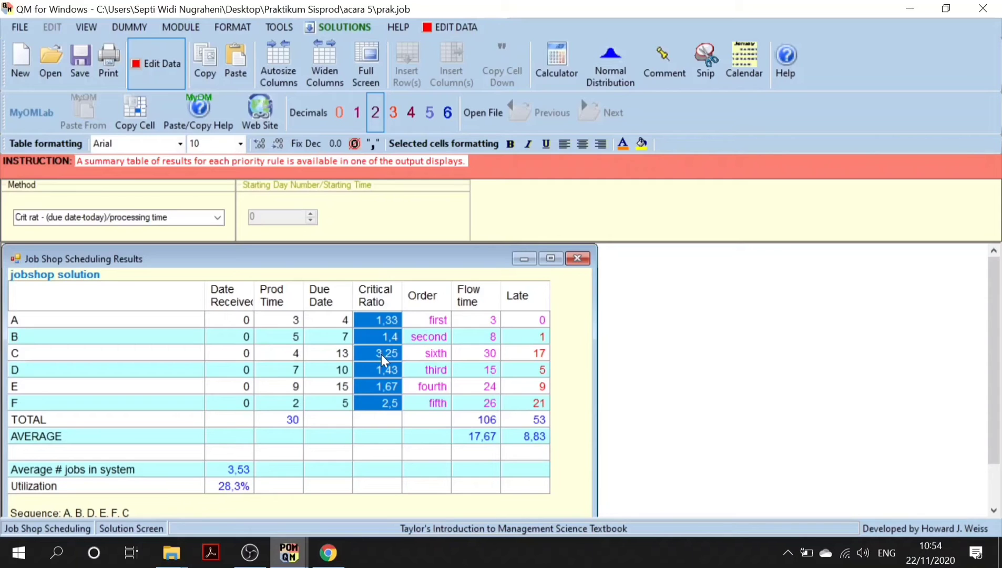
pyautogui.click(425, 319)
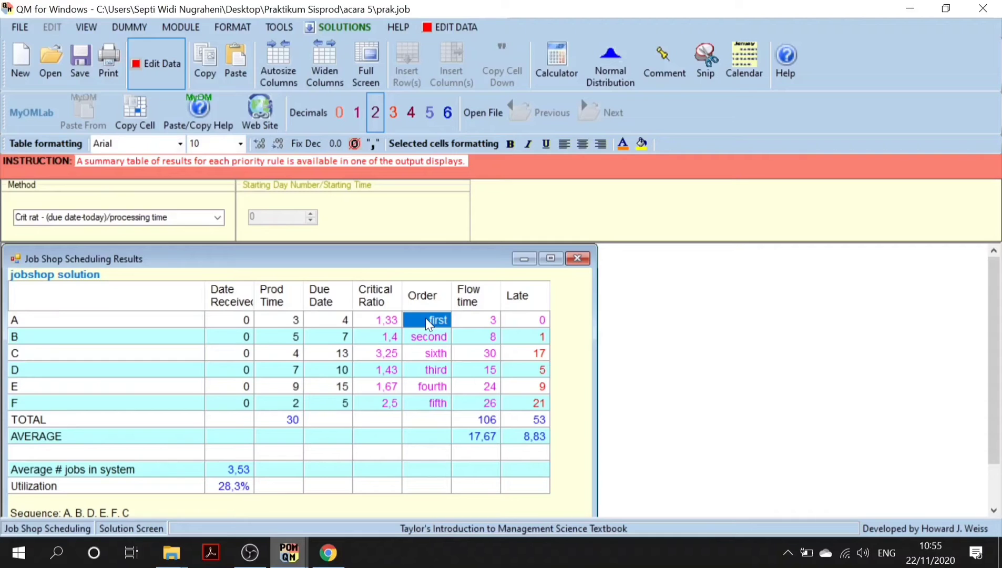
pyautogui.click(376, 323)
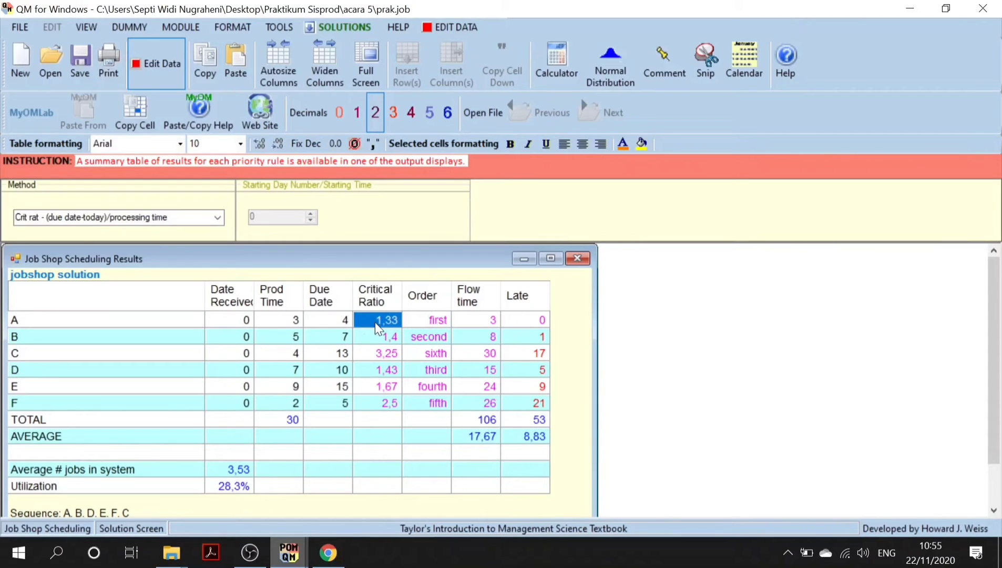
pyautogui.press('Right')
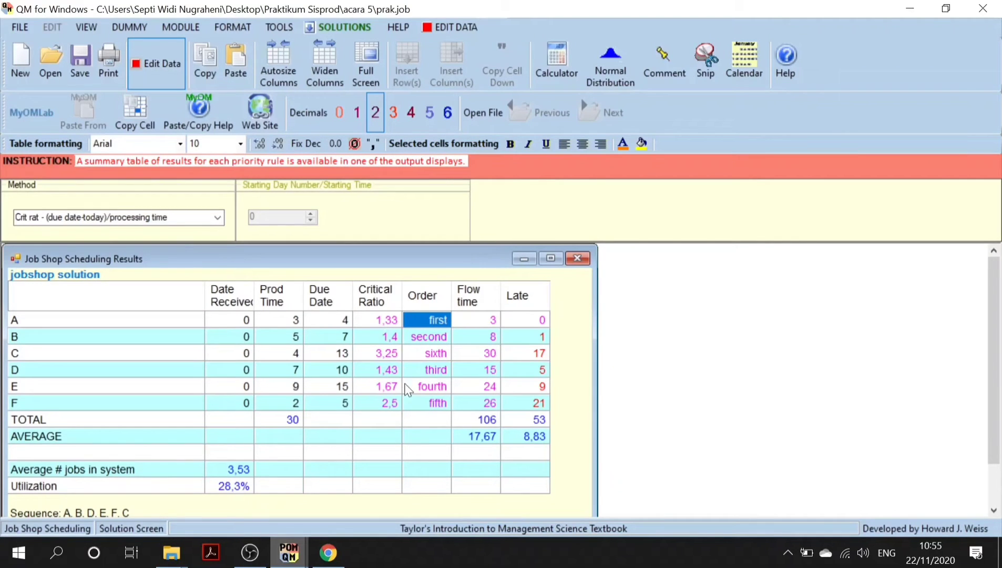
pyautogui.click(387, 354)
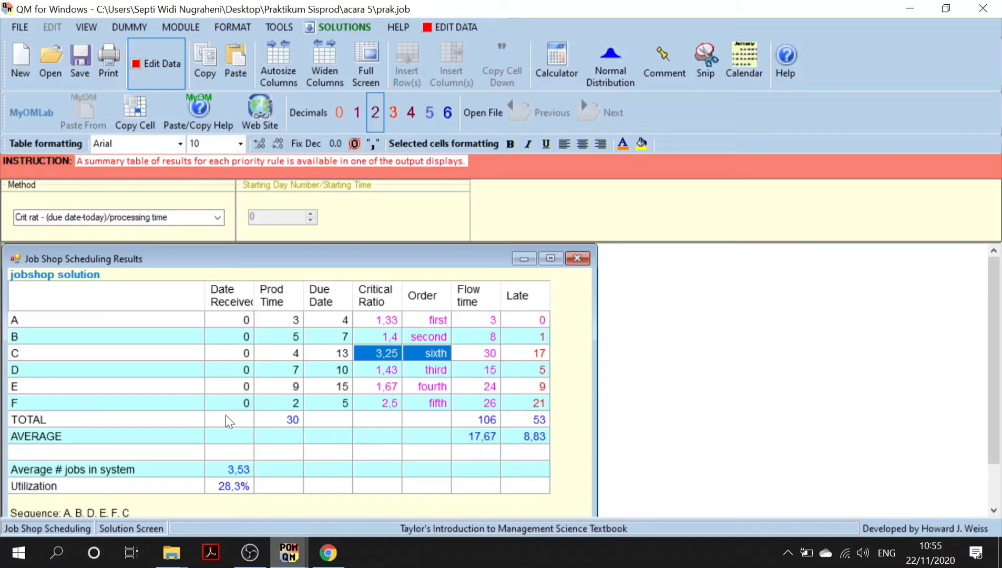
# Display the Gantt Chart of the critical ratio schedule.
pyautogui.click(336, 31)
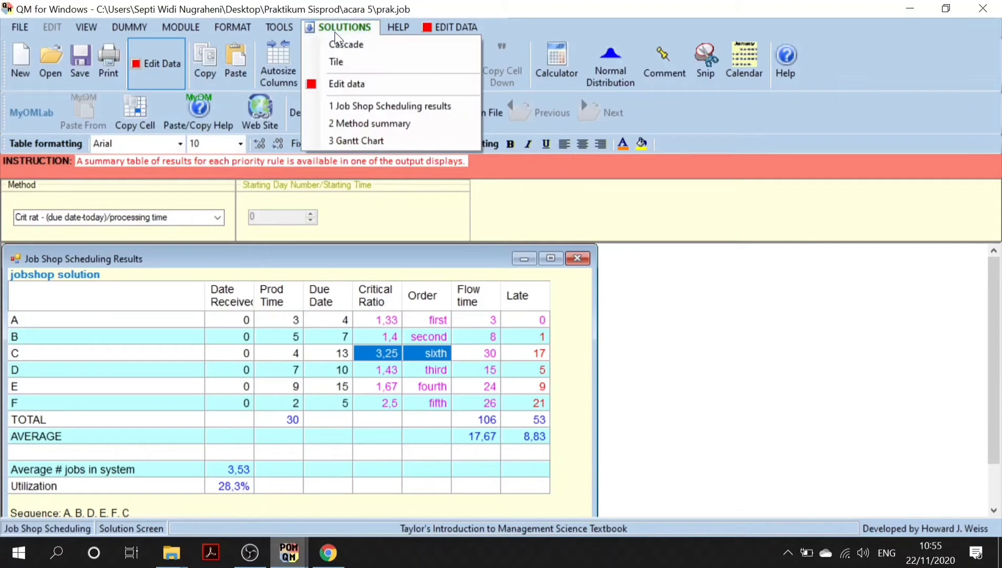
pyautogui.click(395, 140)
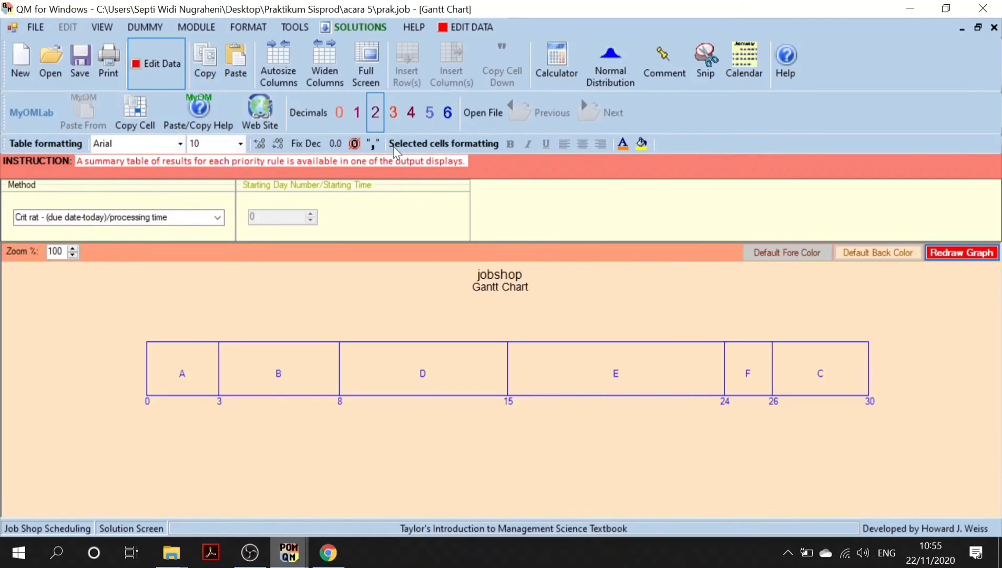
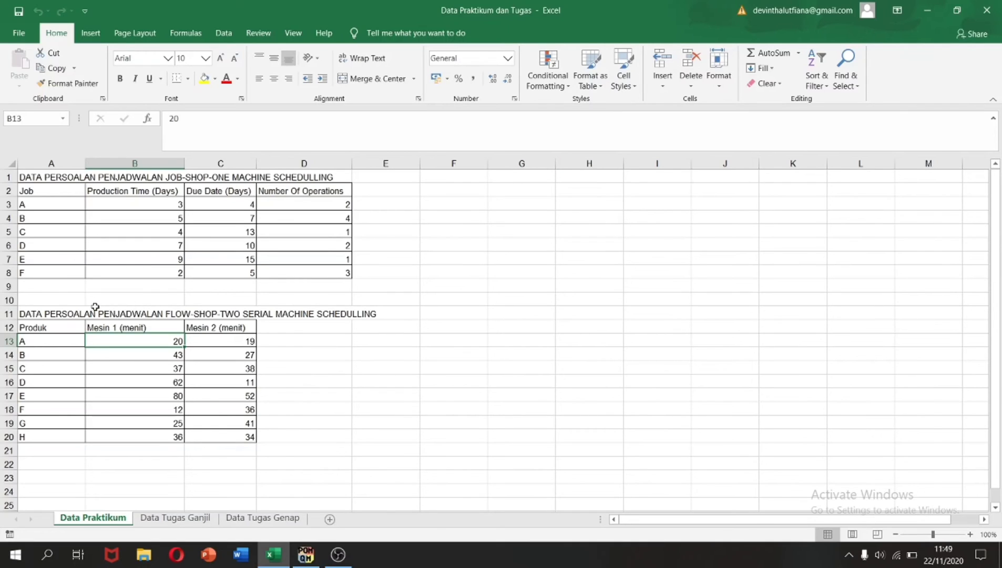
# In the Excel data workbook, examine the flow-shop two-machine table's title, its Produk, Mesin 1 and Mesin 2 headings, and the product list.
pyautogui.moveTo(76, 313); pyautogui.dragTo(167, 314)
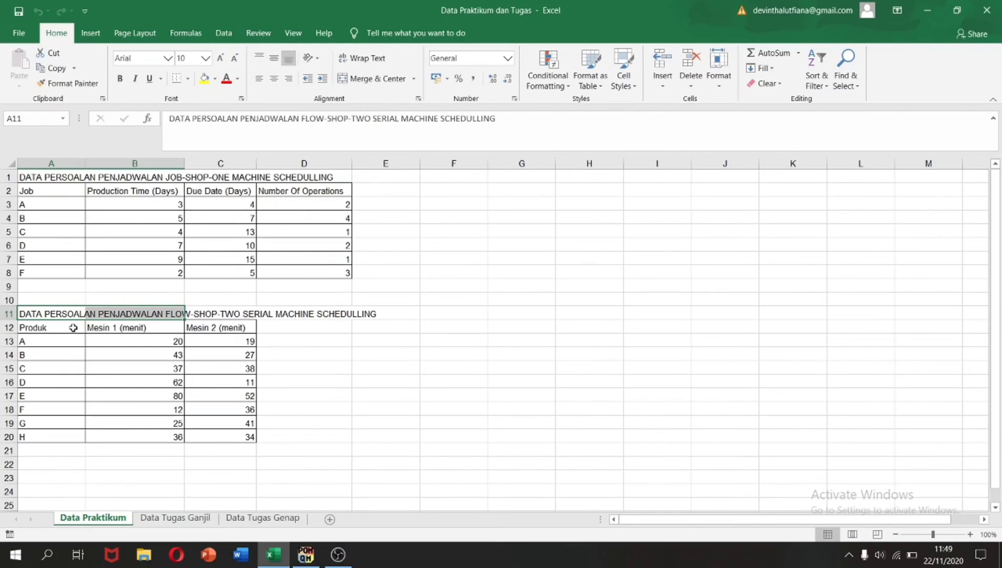
pyautogui.click(73, 327)
pyautogui.click(172, 327)
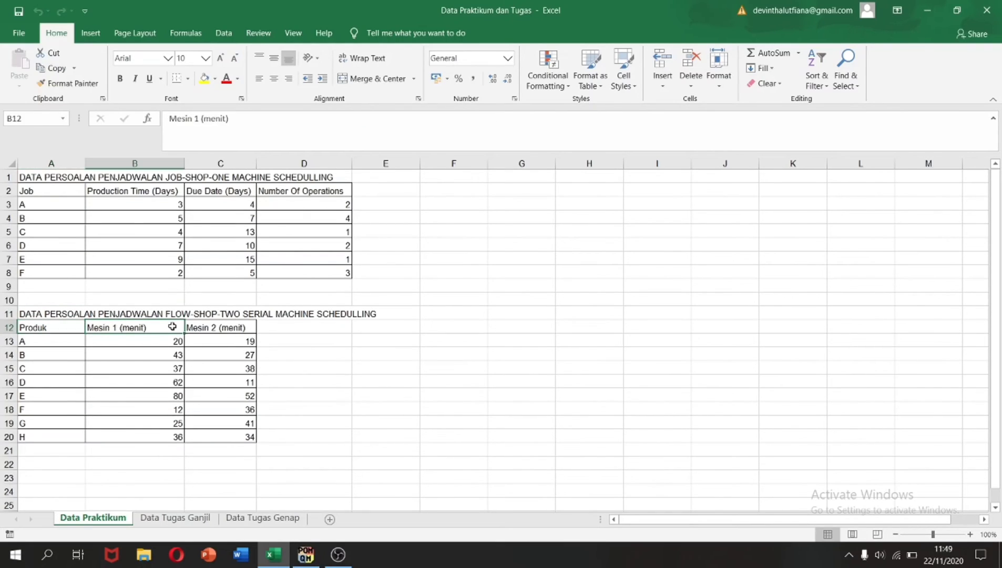
pyautogui.click(221, 326)
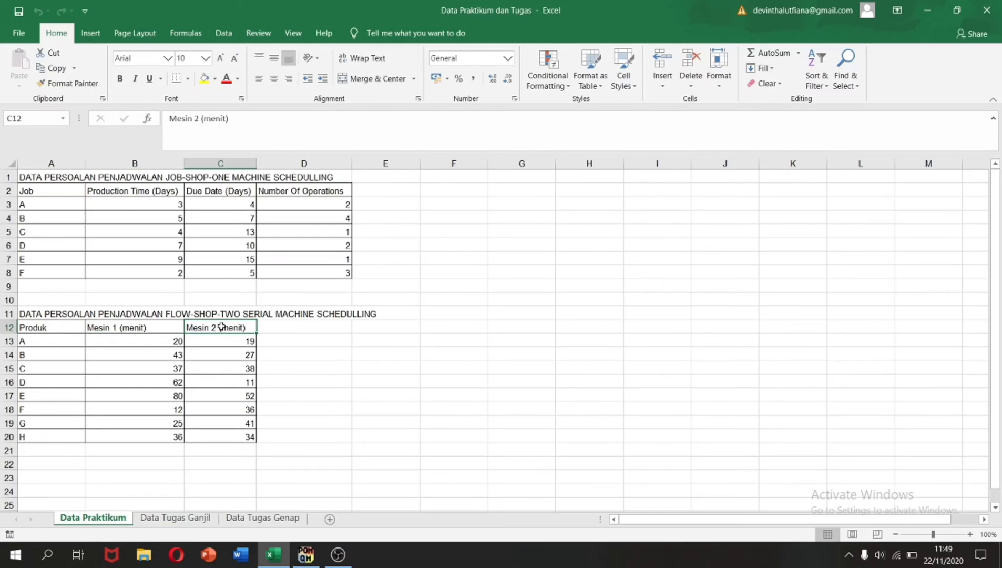
pyautogui.moveTo(59, 327); pyautogui.dragTo(64, 437)
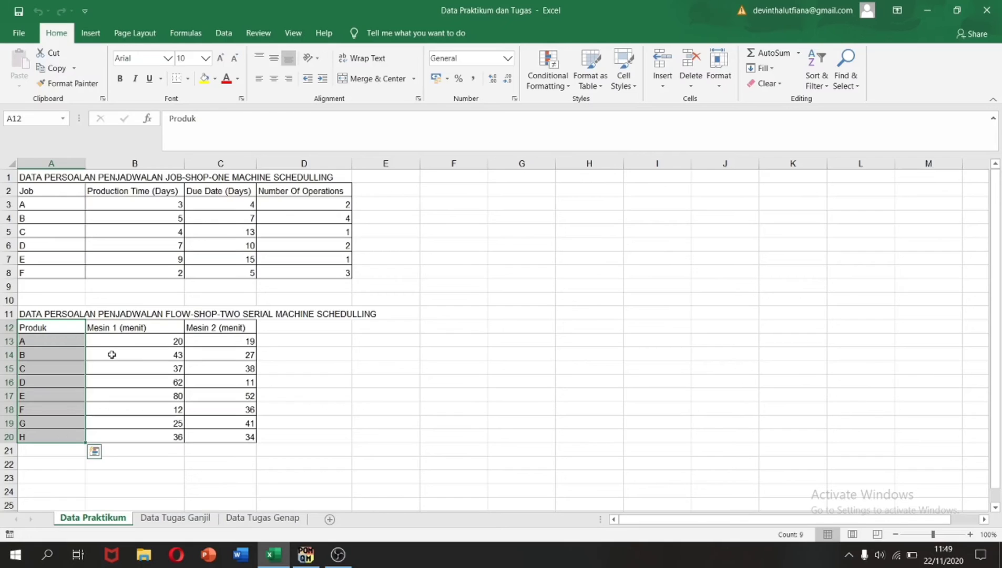
# Copy the whole flow-shop table with its Produk, Mesin 1 and Mesin 2 columns, cells A12:C20.
pyautogui.moveTo(165, 322); pyautogui.dragTo(224, 437)
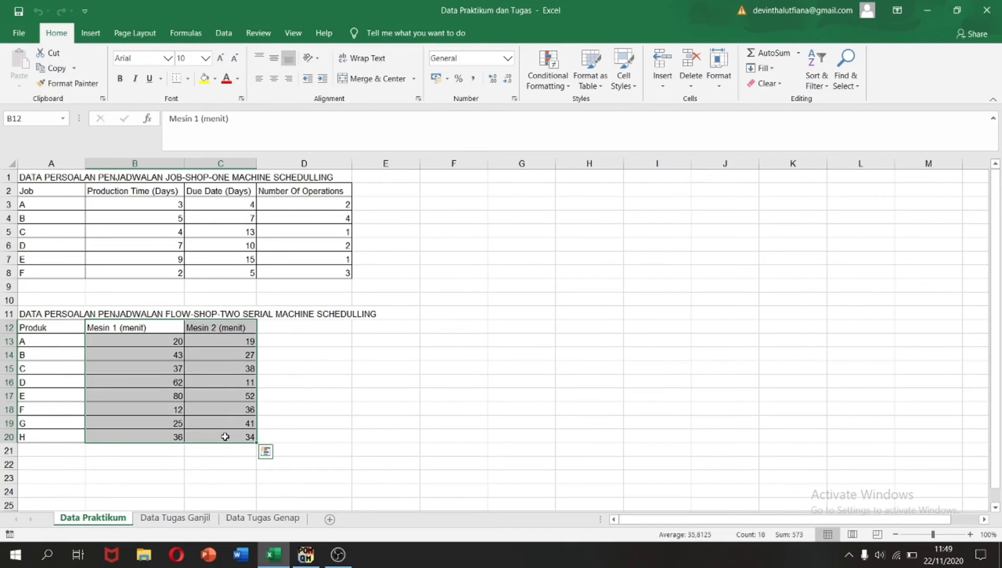
pyautogui.click(163, 341)
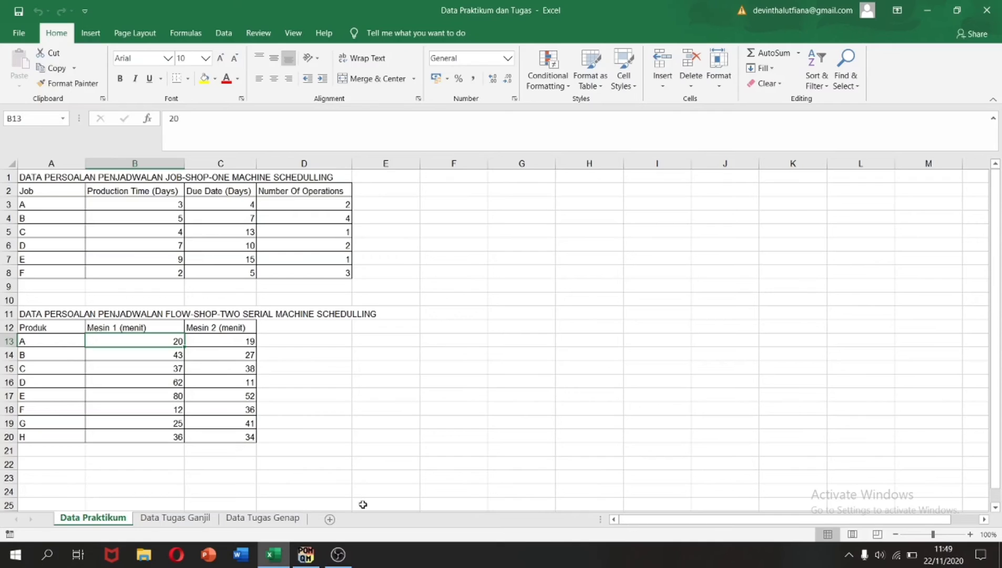
pyautogui.moveTo(72, 330); pyautogui.dragTo(222, 438)
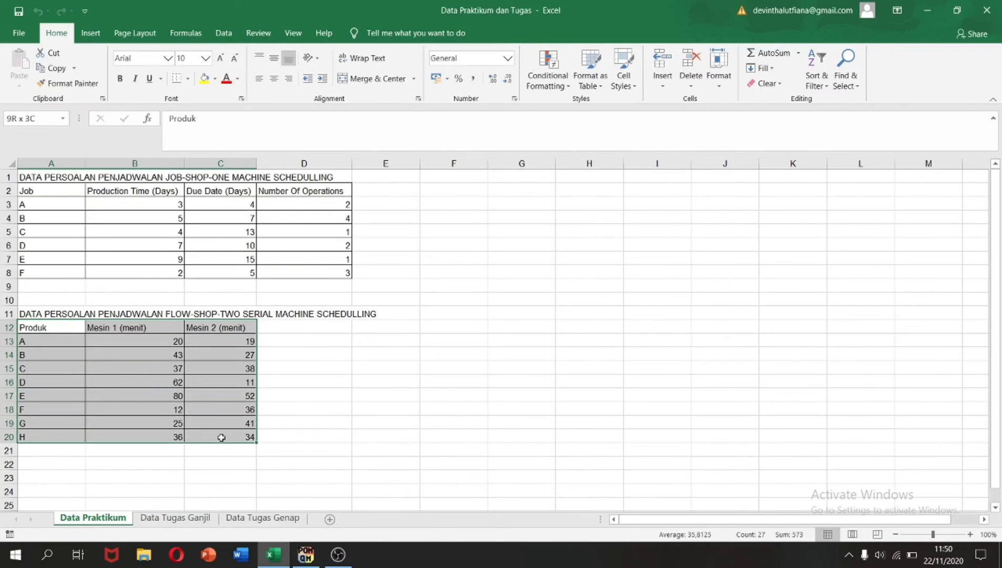
pyautogui.hotkey('ctrl', 'c')
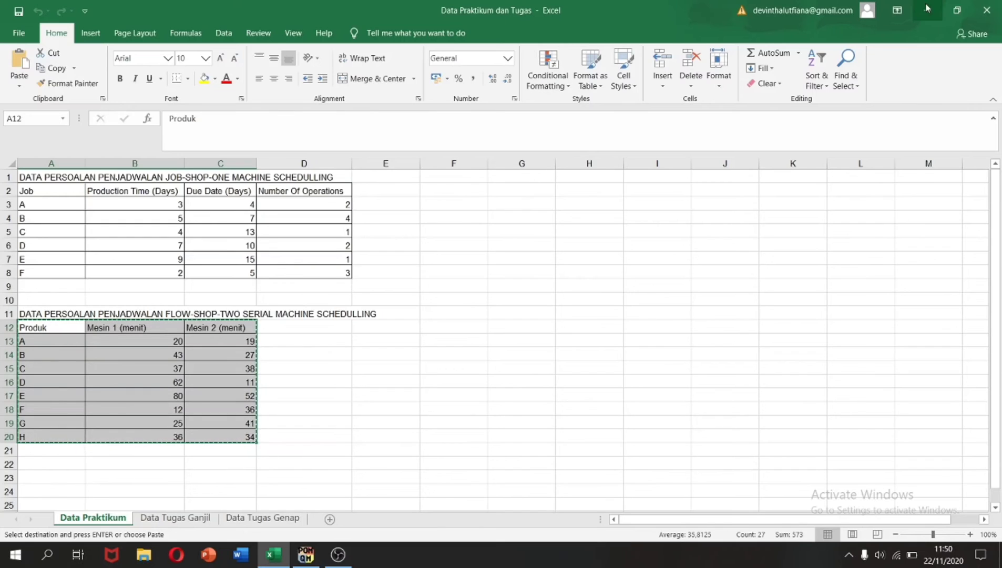
# Switch to QM for Windows and start a new Job Shop Scheduling data set titled Flowshop.
pyautogui.moveTo(324, 566)
pyautogui.click(311, 526)
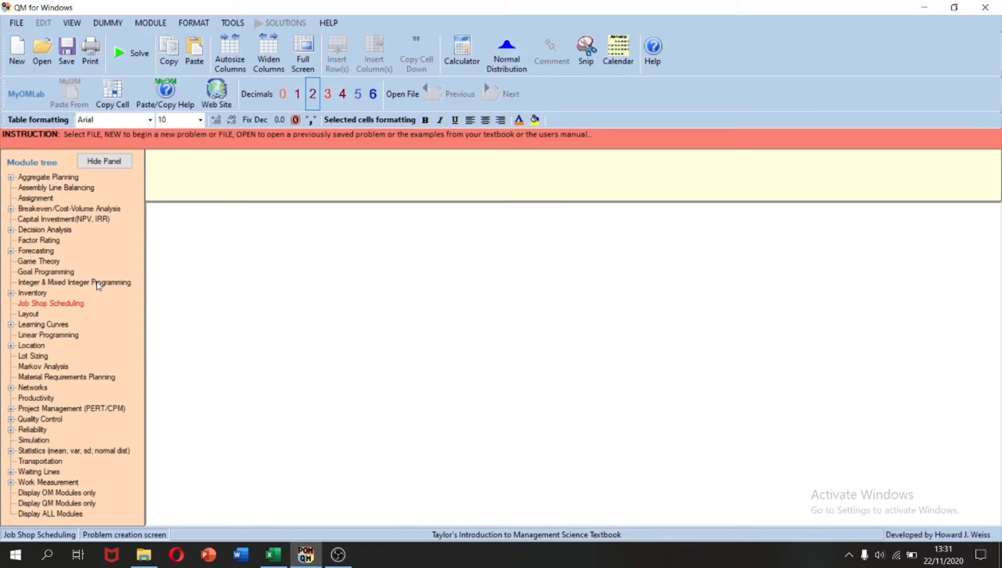
pyautogui.doubleClick(77, 304)
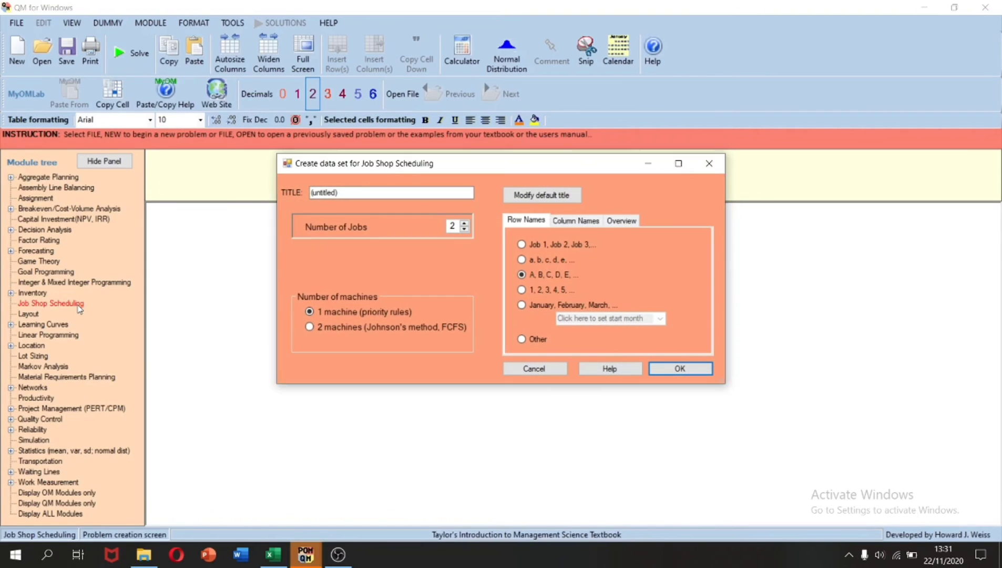
pyautogui.click(344, 192)
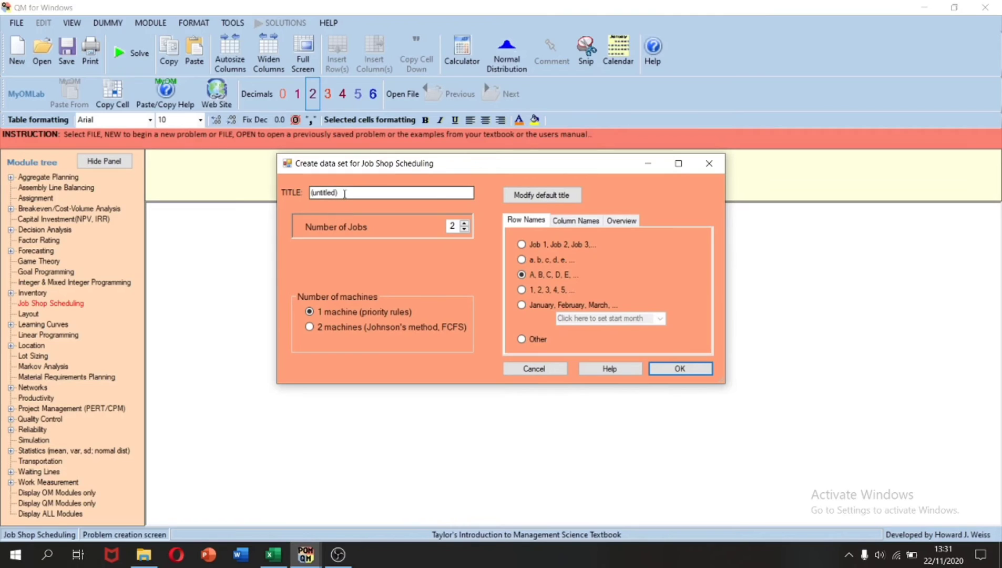
pyautogui.moveTo(345, 192); pyautogui.dragTo(270, 190)
pyautogui.write('Flowshop')
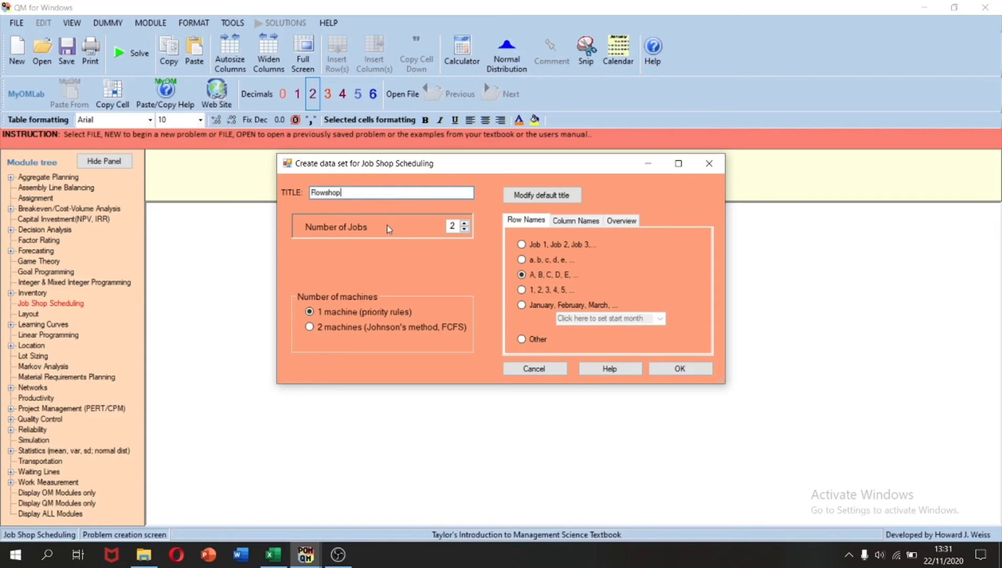
# Create the data set with 8 jobs and 2 machines (Johnson's method, FCFS).
pyautogui.click(456, 226)
pyautogui.press('BackSpace')
pyautogui.write('8')
pyautogui.click(310, 326)
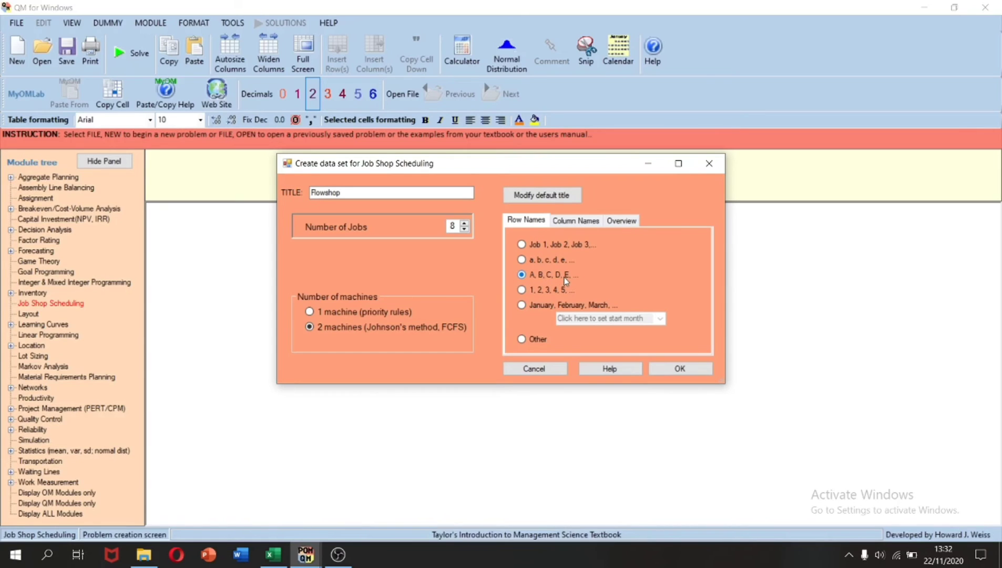
pyautogui.click(681, 369)
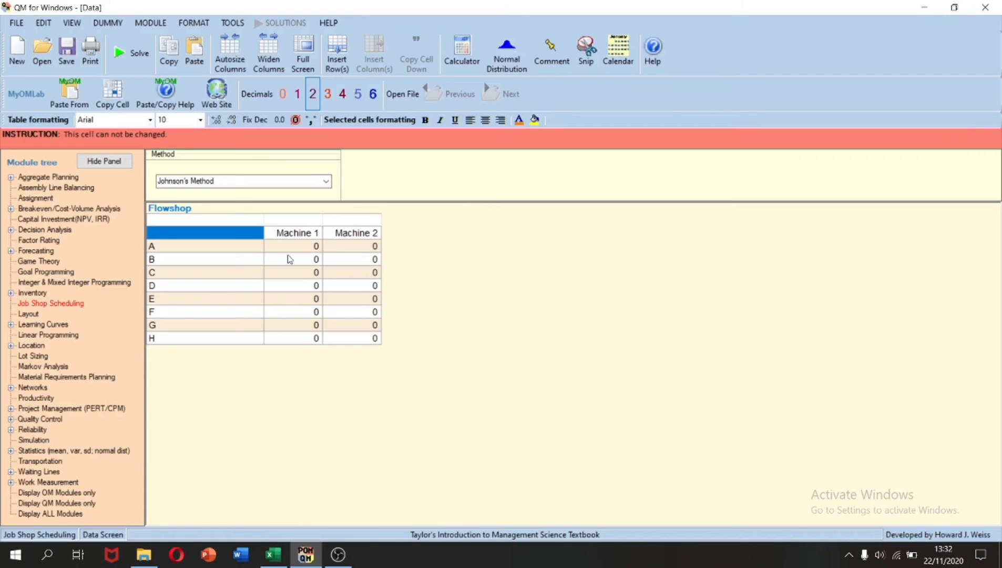
# Paste the copied flow-shop table over the whole data grid, headings included, and solve it with Johnson's Method.
pyautogui.moveTo(248, 238); pyautogui.dragTo(336, 338)
pyautogui.hotkey('ctrl', 'v')
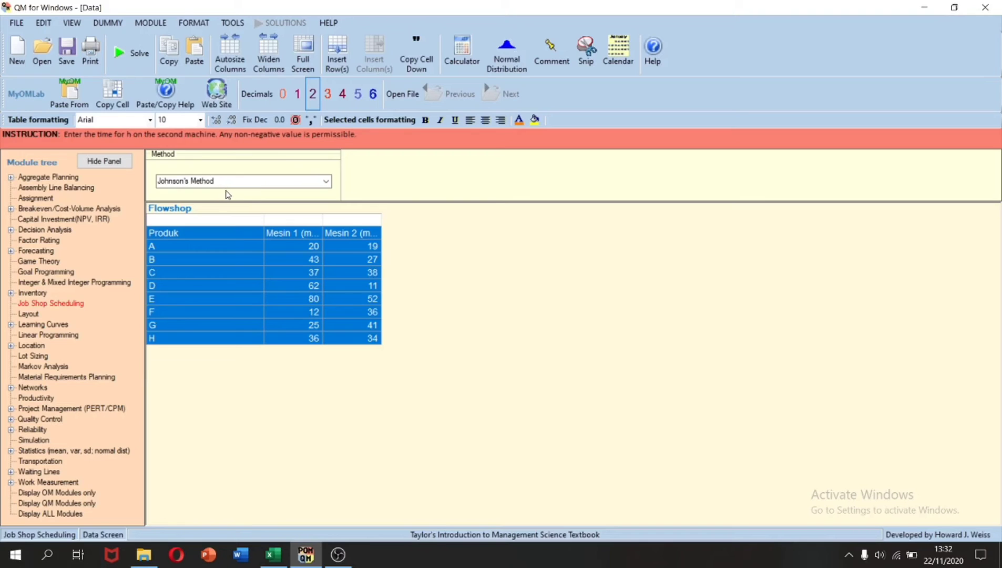
pyautogui.click(135, 58)
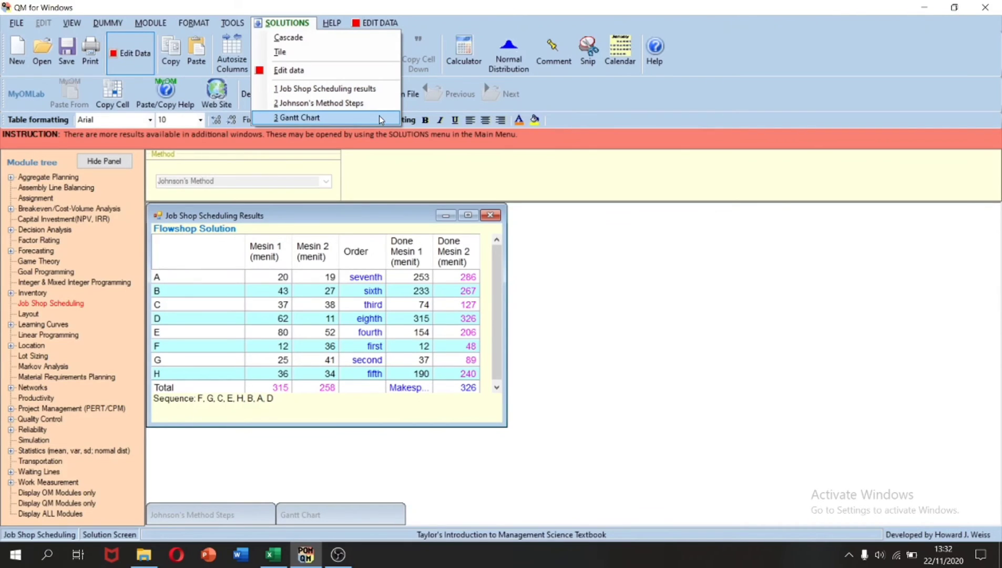
# Open the Johnson's Method Steps window and place the Job Shop Scheduling Results window beside it.
pyautogui.click(352, 213)
pyautogui.moveTo(352, 213); pyautogui.dragTo(688, 227)
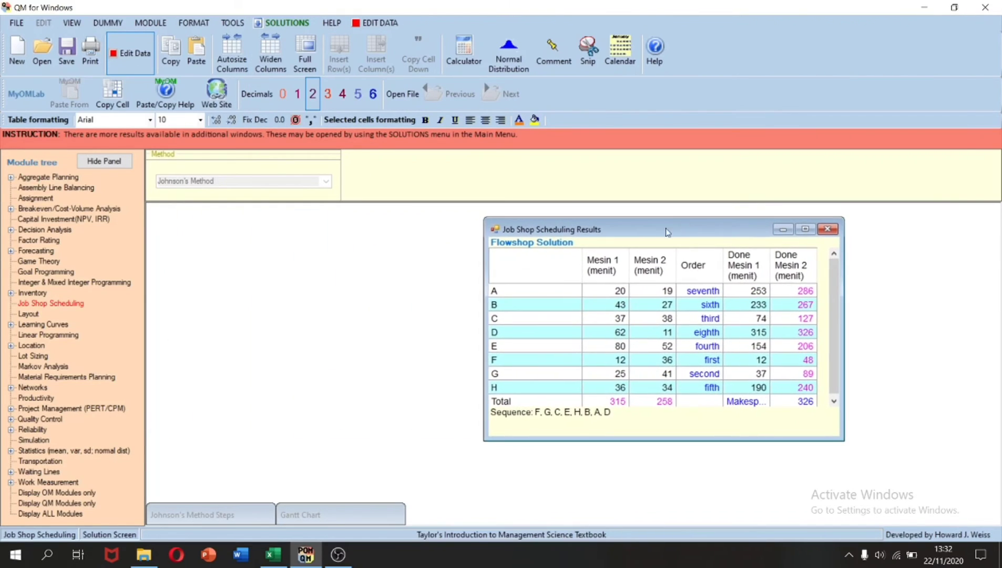
pyautogui.doubleClick(201, 515)
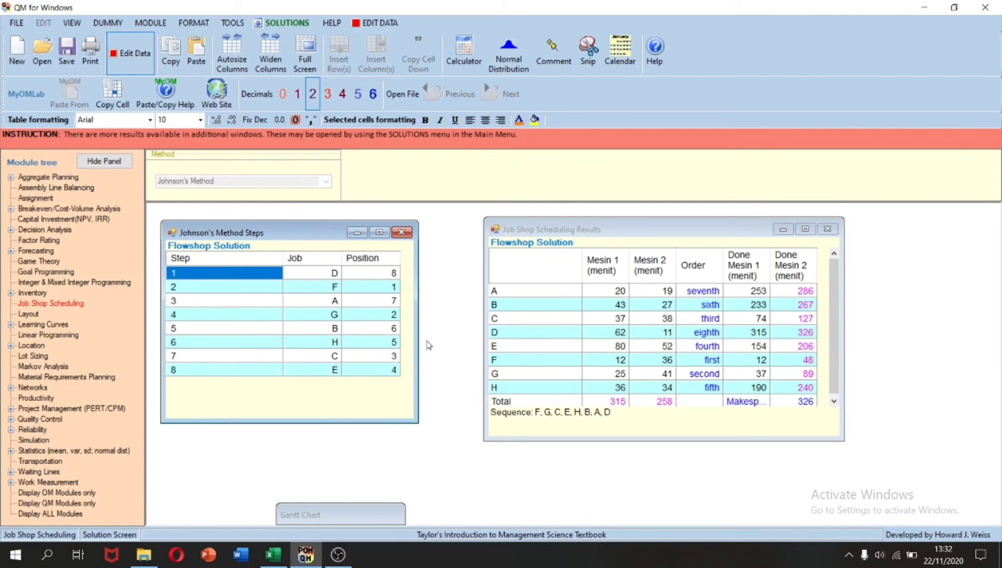
pyautogui.moveTo(646, 235); pyautogui.dragTo(595, 234)
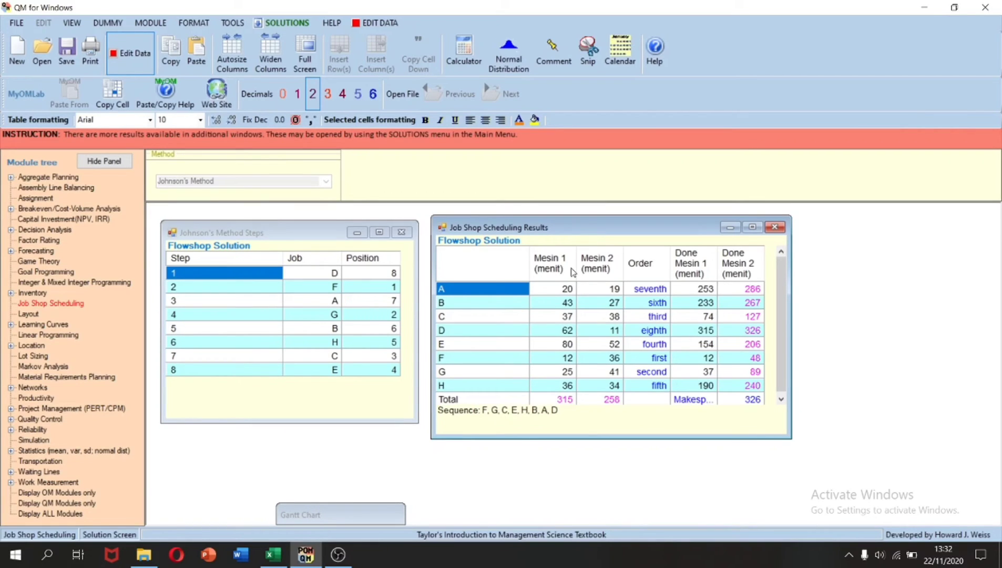
# Examine the Mesin 1 and Mesin 2 processing times of all eight jobs in the results table.
pyautogui.click(570, 291)
pyautogui.moveTo(570, 291); pyautogui.dragTo(596, 387)
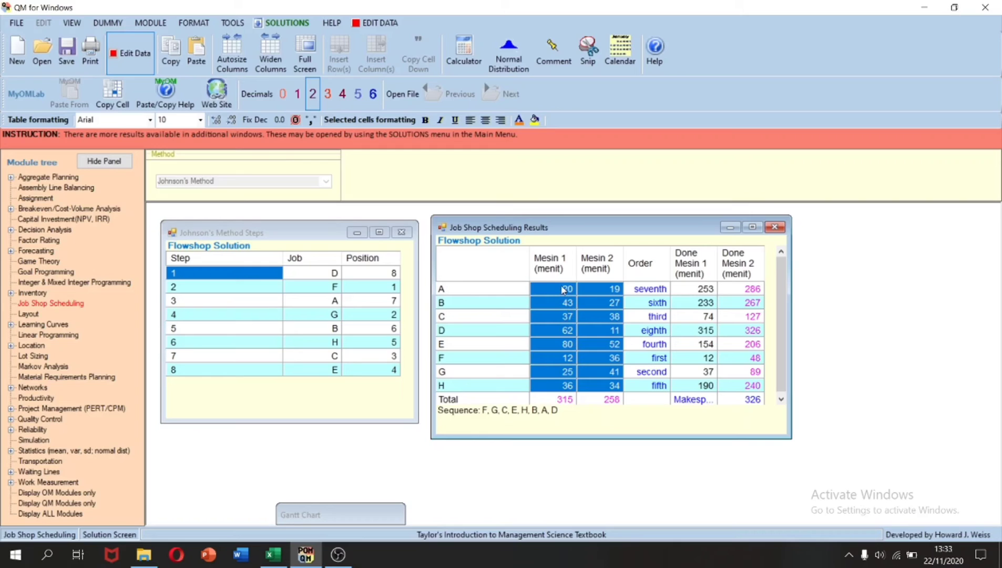
pyautogui.moveTo(564, 290); pyautogui.dragTo(567, 388)
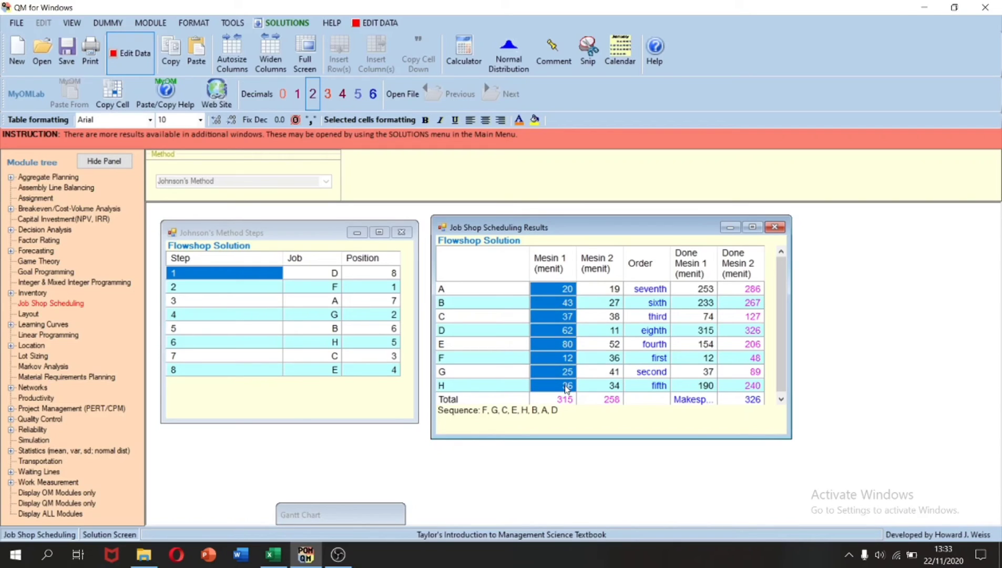
pyautogui.click(612, 292)
pyautogui.moveTo(611, 292); pyautogui.dragTo(615, 386)
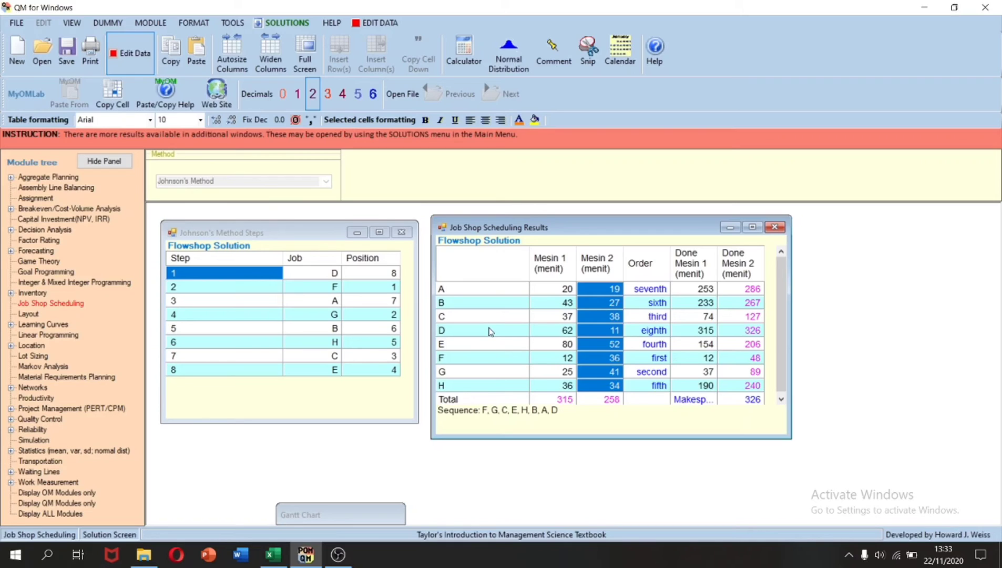
# Compare job D's Mesin 2 time and Order entry with its job and position in step 1 of Johnson's Method Steps.
pyautogui.moveTo(490, 331); pyautogui.dragTo(747, 337)
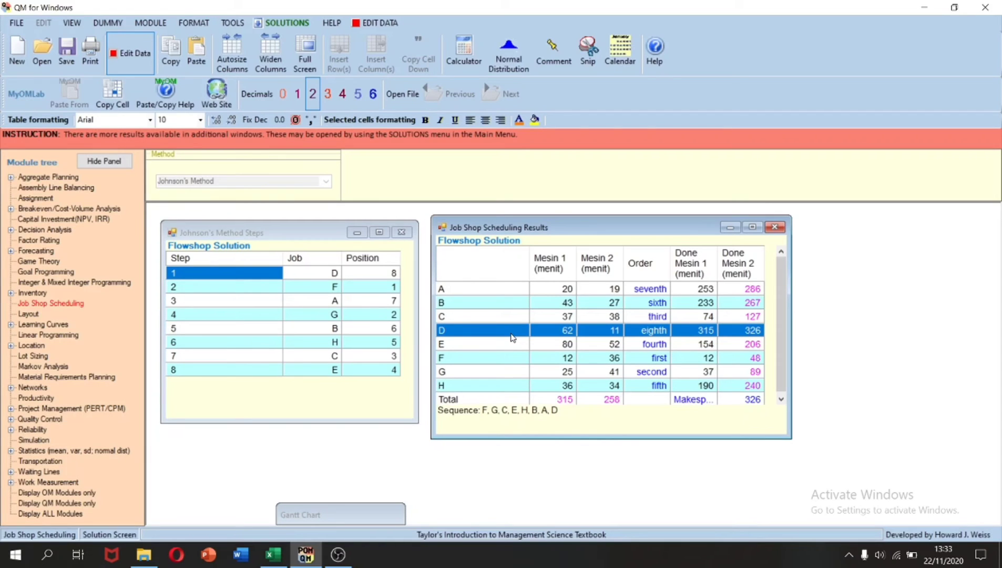
pyautogui.click(559, 292)
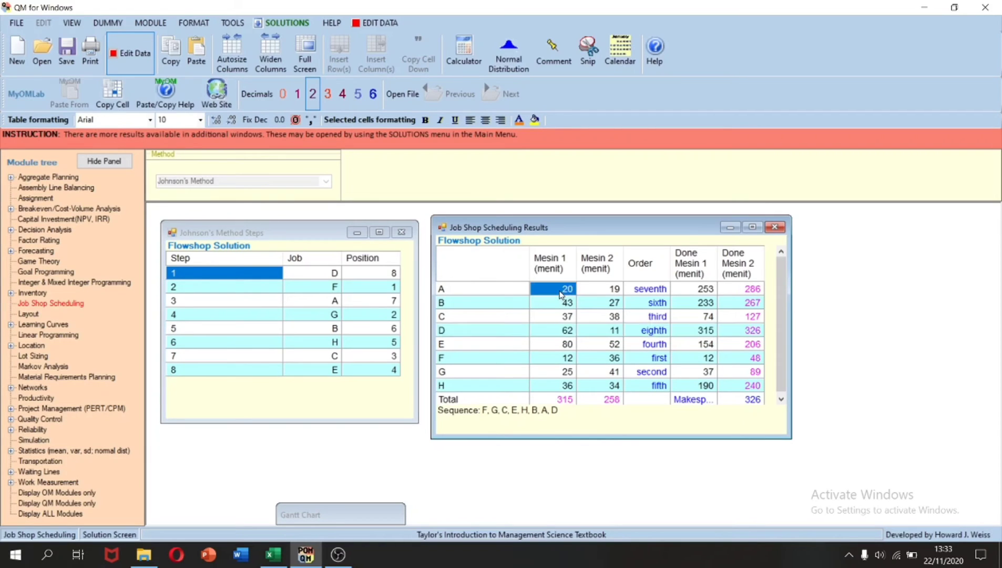
pyautogui.moveTo(560, 293); pyautogui.dragTo(587, 384)
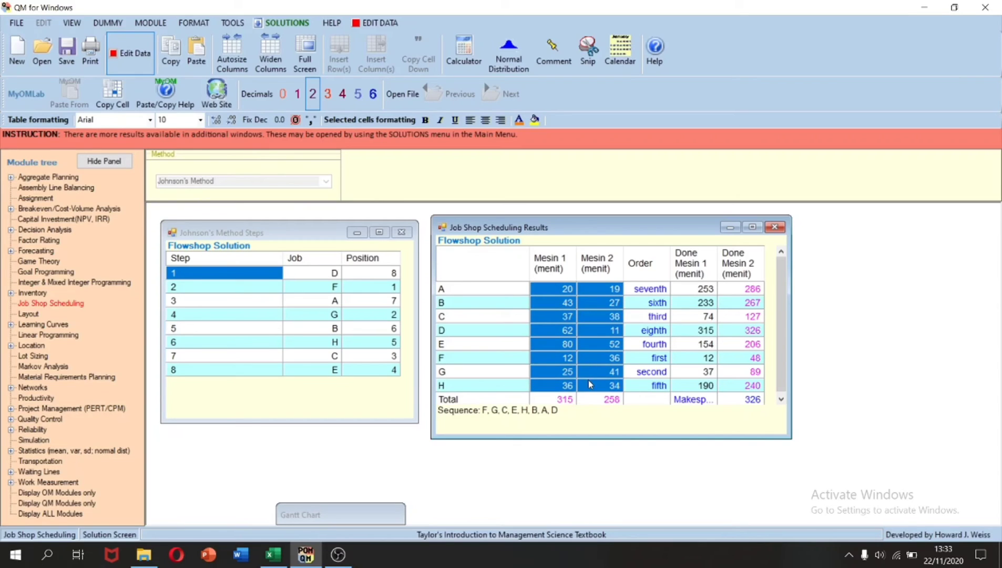
pyautogui.click(615, 331)
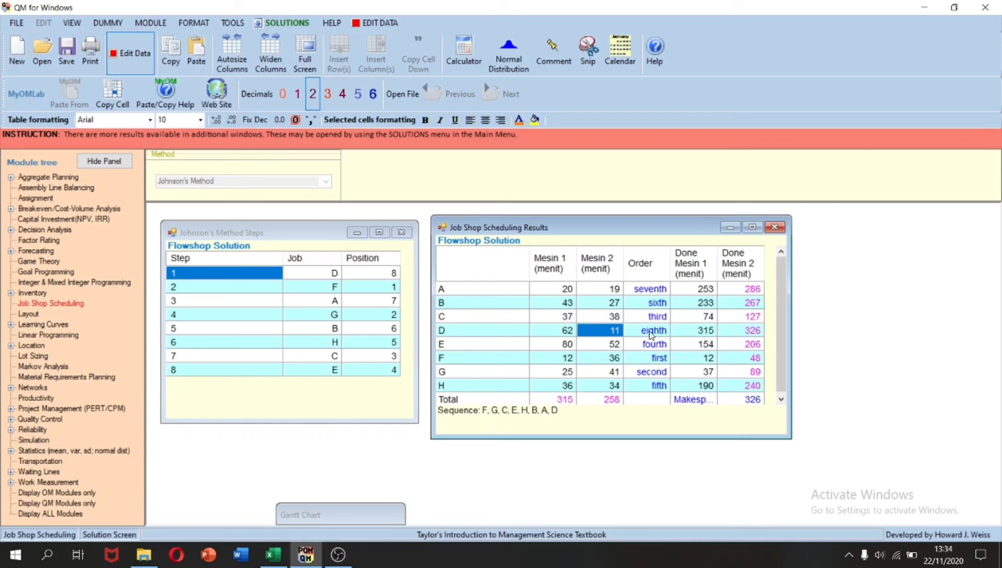
pyautogui.click(650, 333)
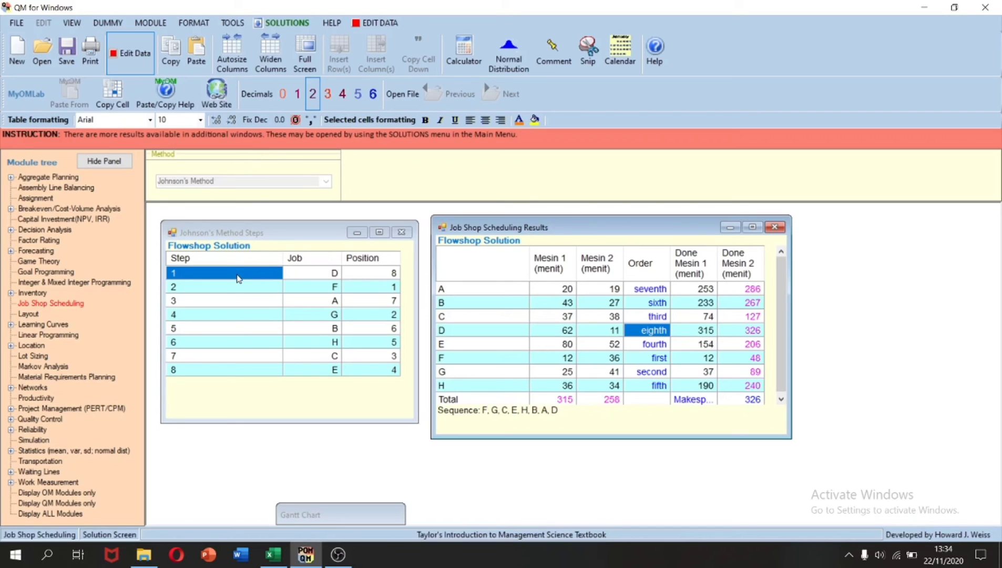
pyautogui.click(301, 282)
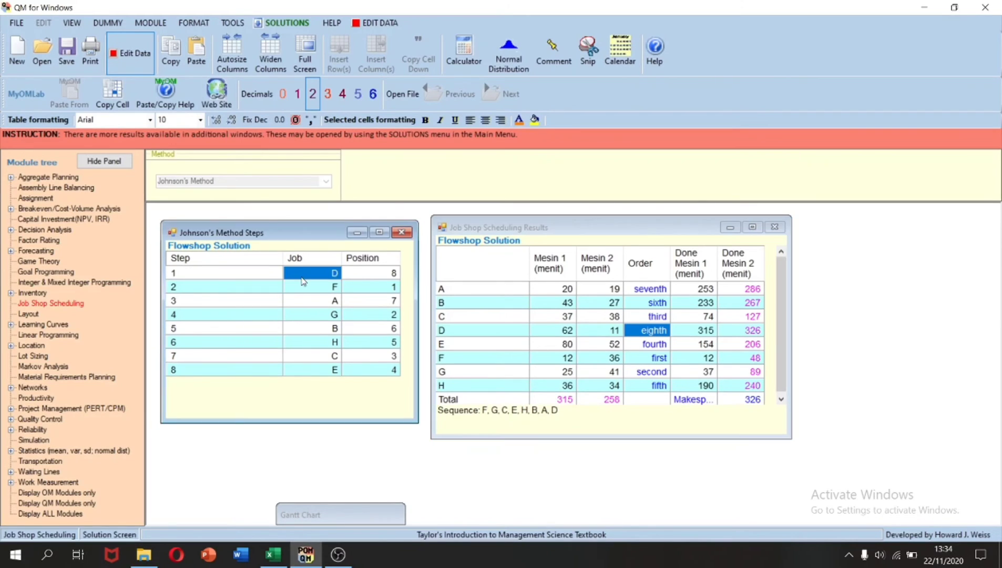
pyautogui.click(361, 280)
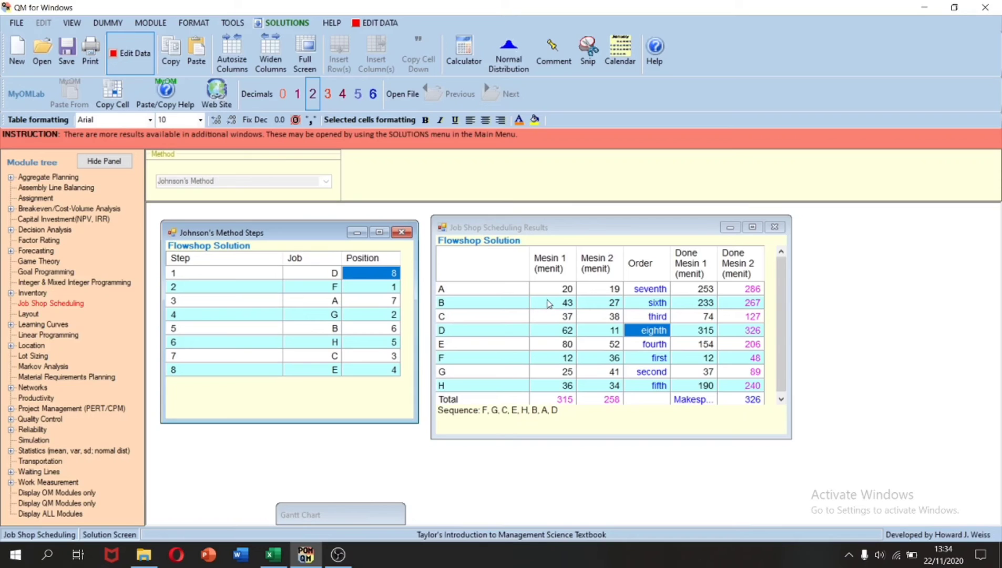
# Compare job F's Mesin 1 time and Order entry with its job and position in step 2 of Johnson's Method Steps.
pyautogui.moveTo(552, 295); pyautogui.dragTo(580, 384)
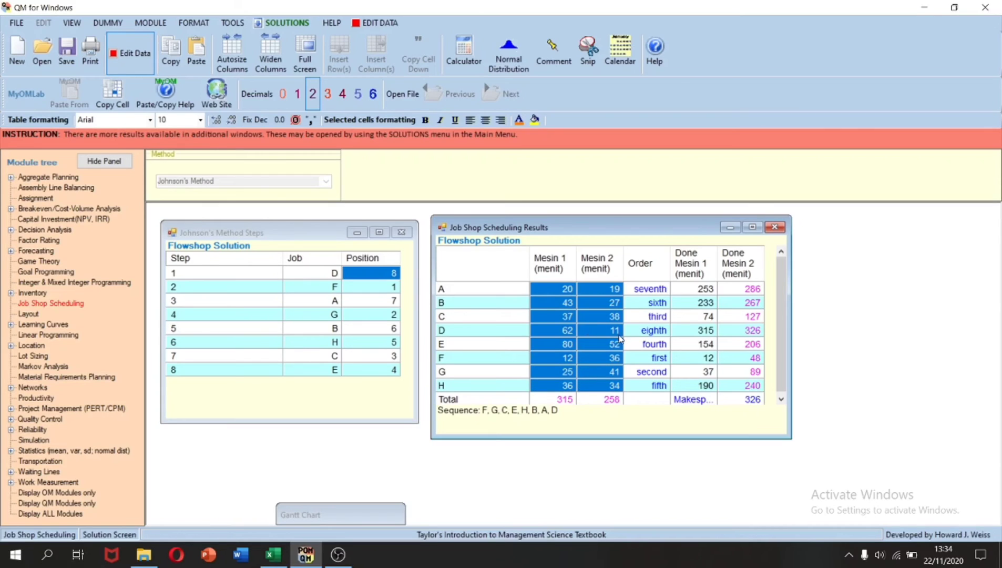
pyautogui.click(573, 358)
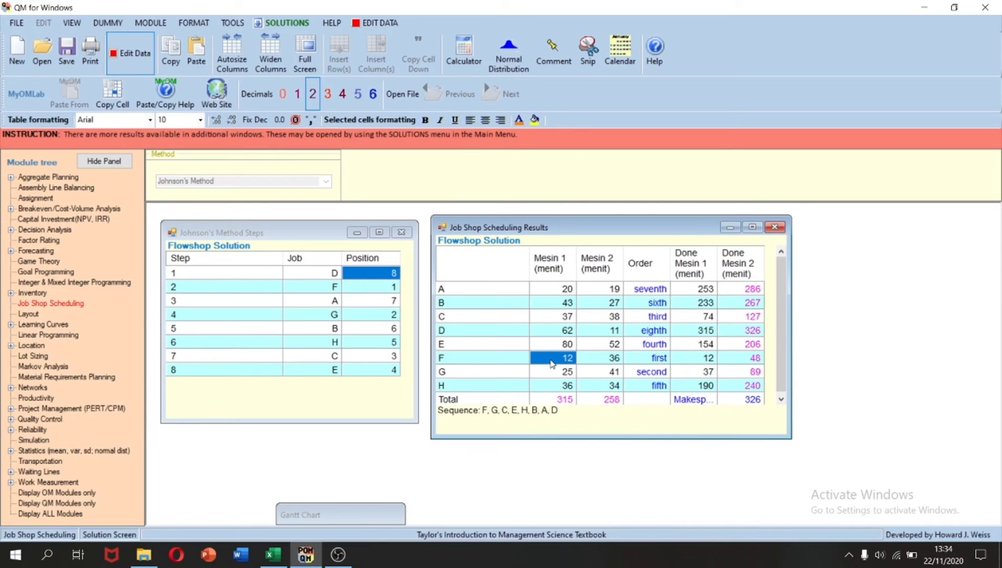
pyautogui.moveTo(552, 363); pyautogui.dragTo(646, 366)
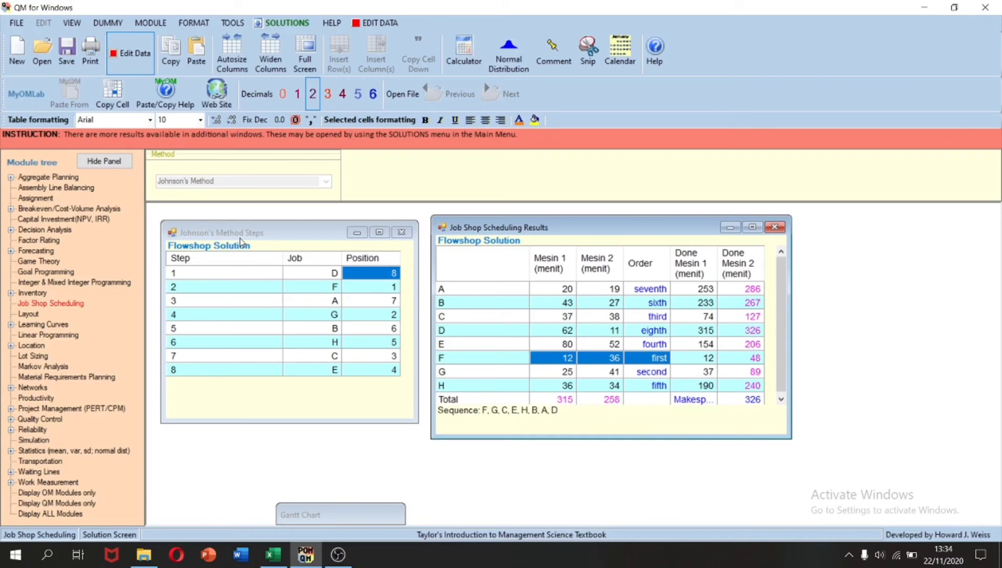
pyautogui.click(225, 293)
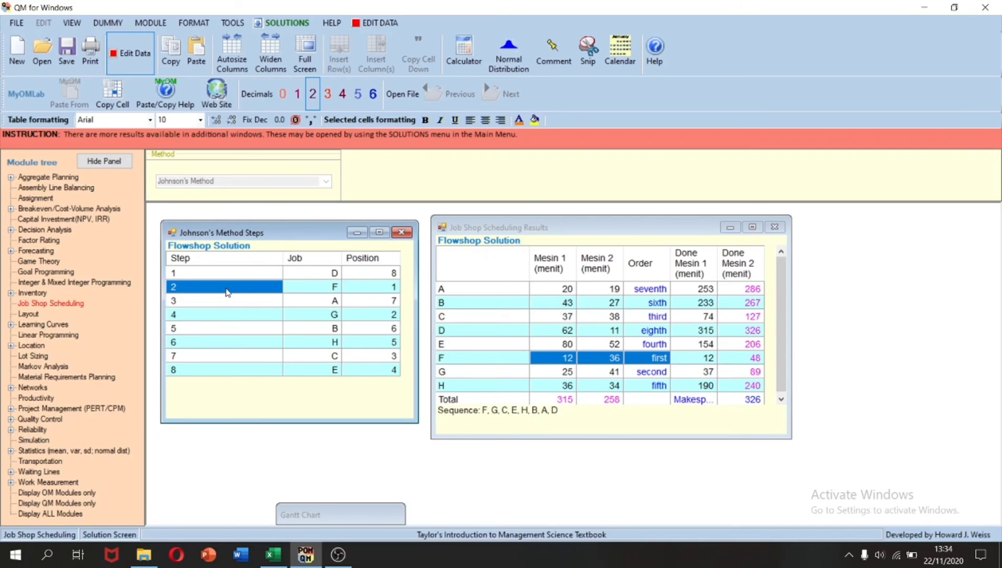
pyautogui.click(319, 292)
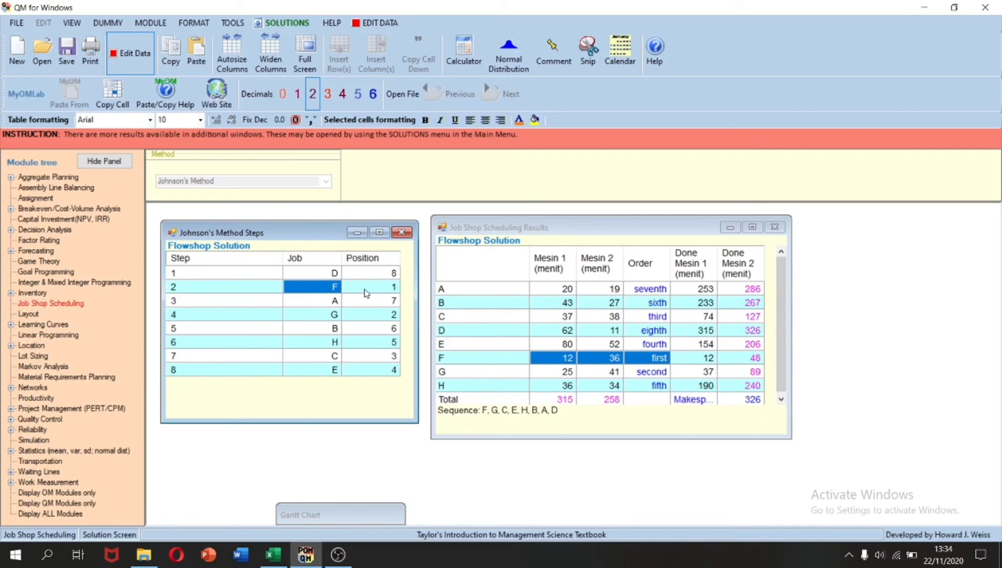
pyautogui.click(381, 294)
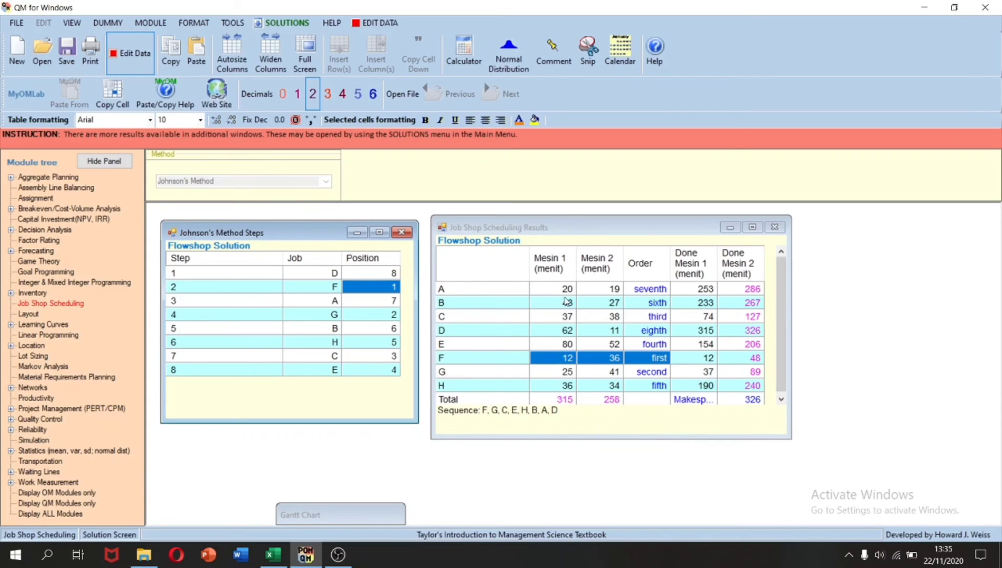
# Compare the Mesin 1 and Mesin 2 processing times with the Order entries of jobs A, D and B in the results table.
pyautogui.moveTo(566, 293); pyautogui.dragTo(593, 381)
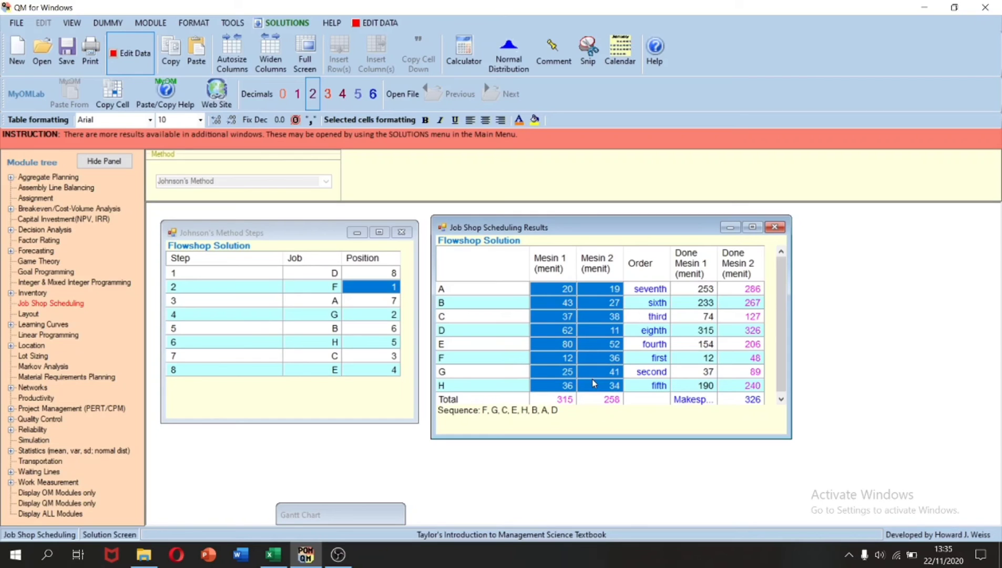
pyautogui.click(589, 289)
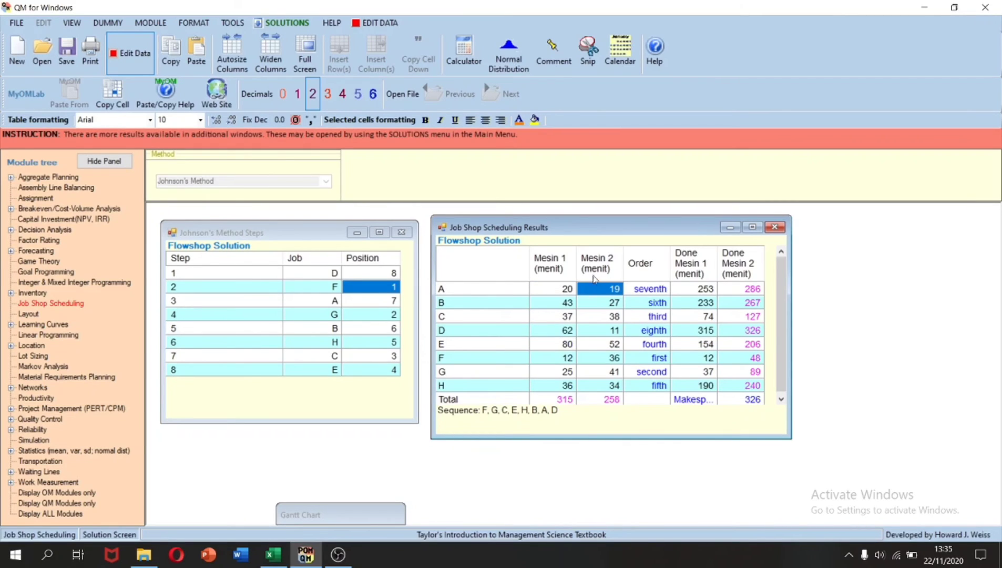
pyautogui.click(650, 290)
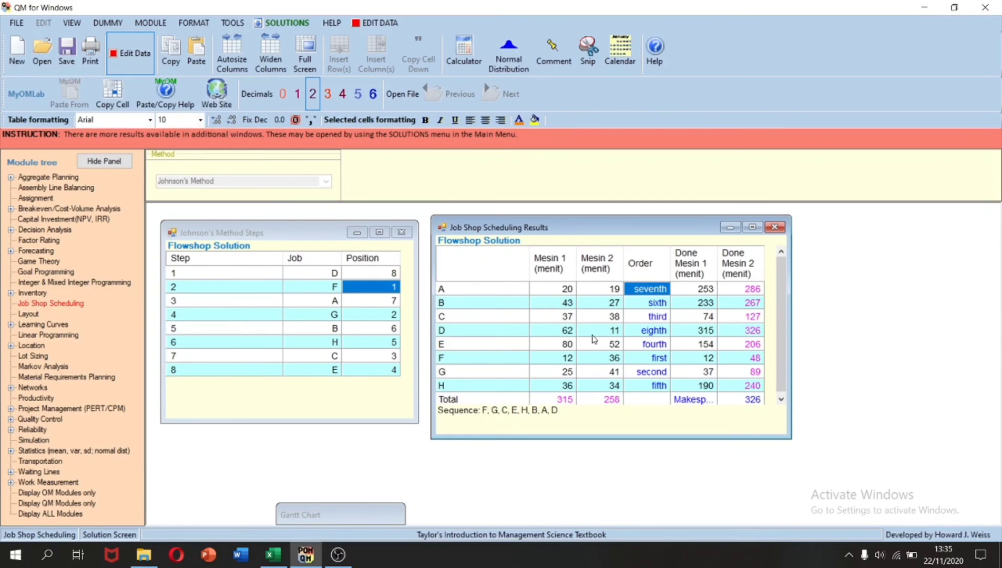
pyautogui.click(650, 332)
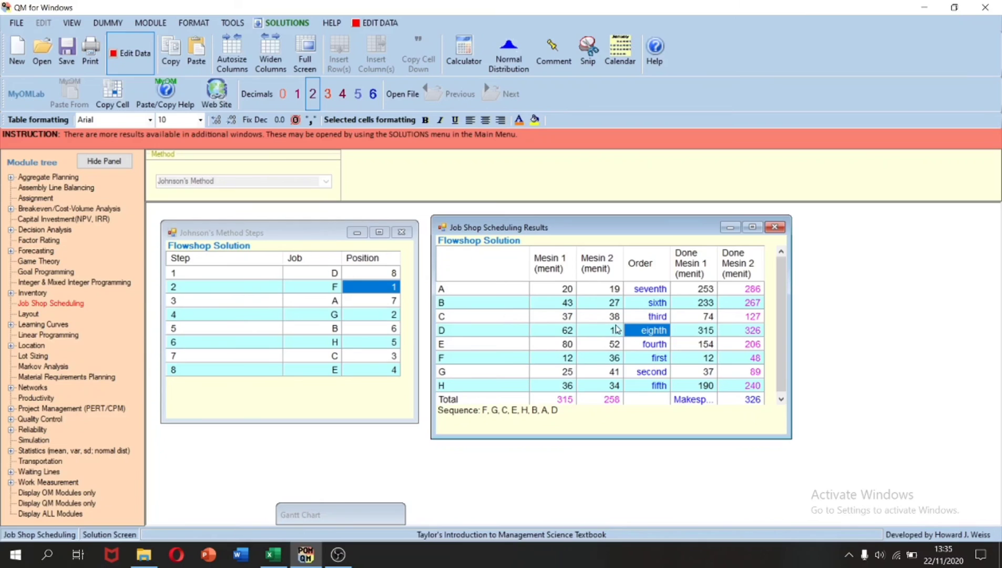
pyautogui.moveTo(558, 290); pyautogui.dragTo(593, 389)
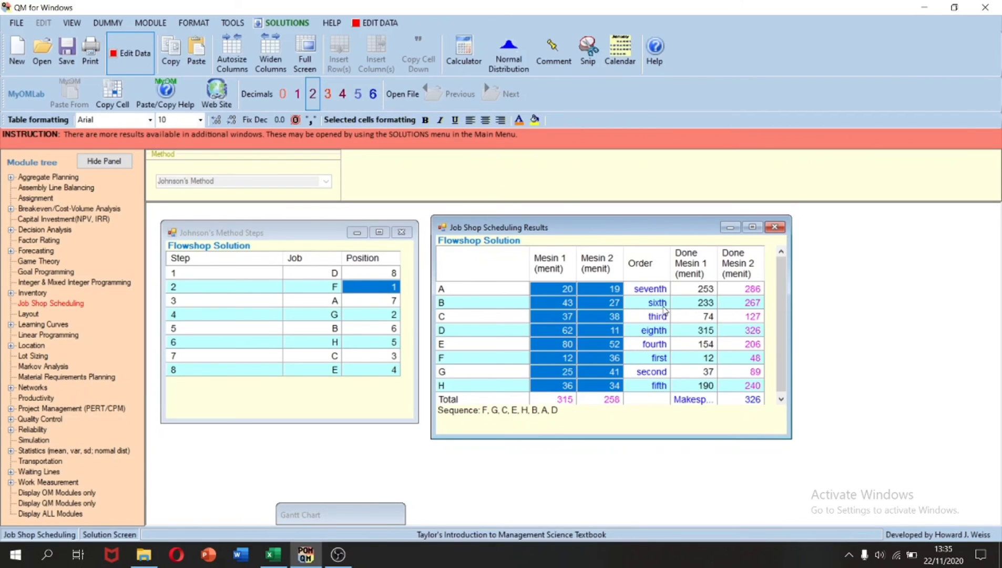
pyautogui.click(654, 305)
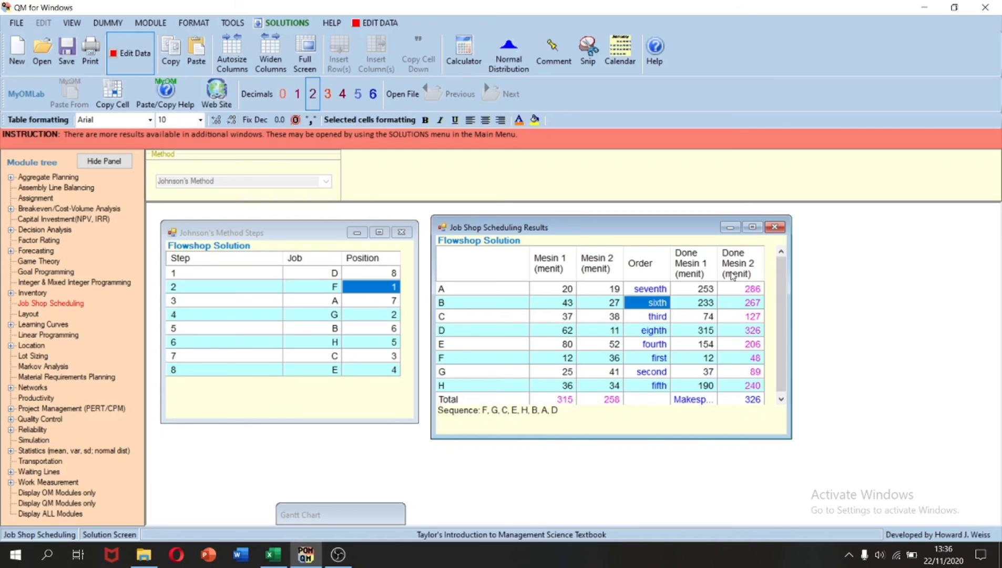
# Examine the completion-time columns and makespan entry, tracing the Done Mesin 1 times of jobs F, G, C and D.
pyautogui.moveTo(714, 289); pyautogui.dragTo(730, 391)
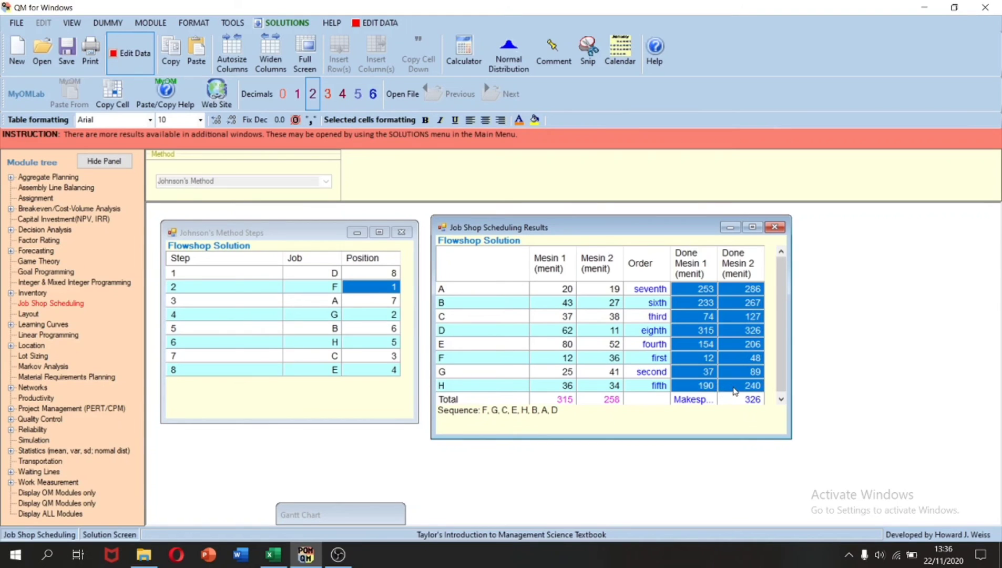
pyautogui.click(701, 399)
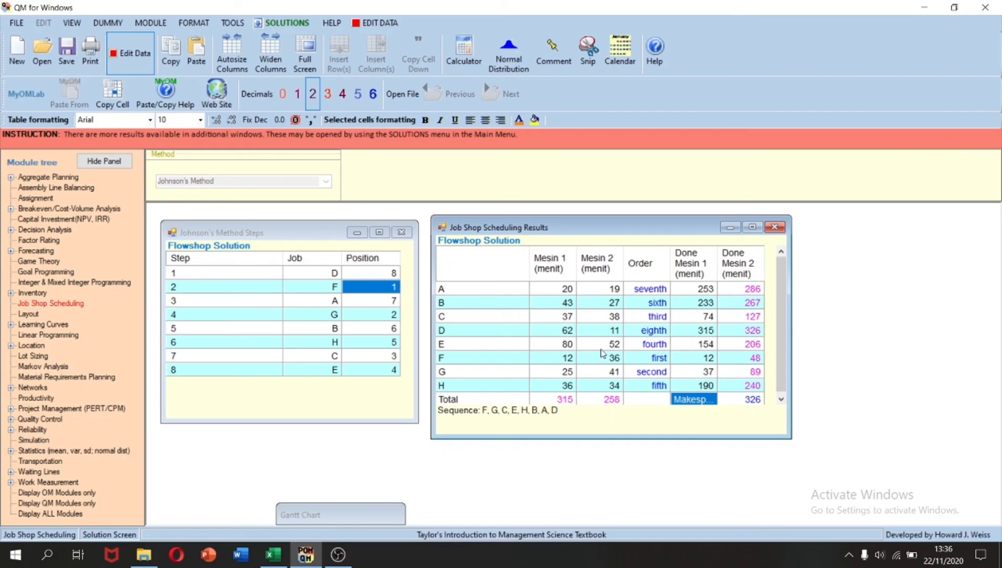
pyautogui.click(695, 363)
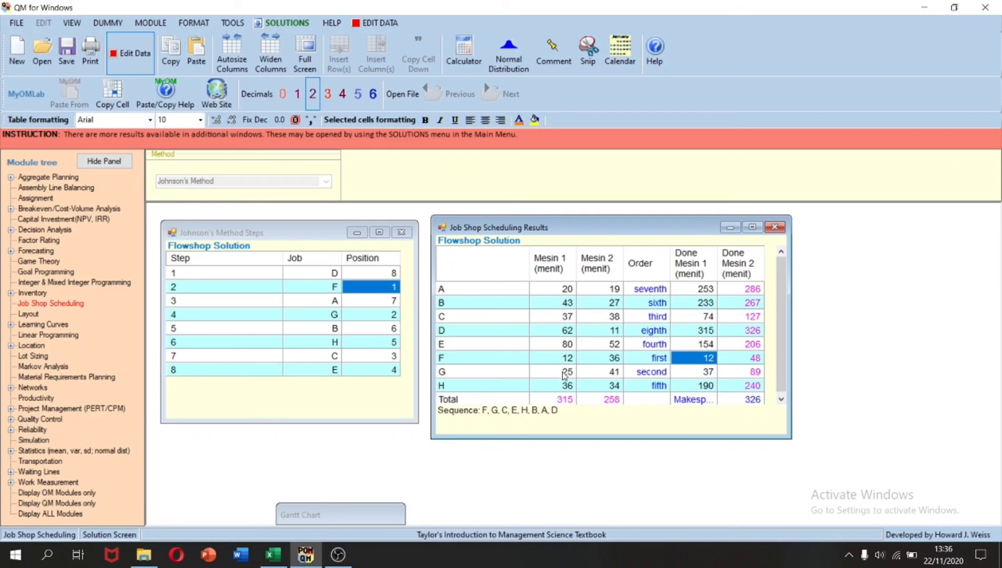
pyautogui.click(715, 372)
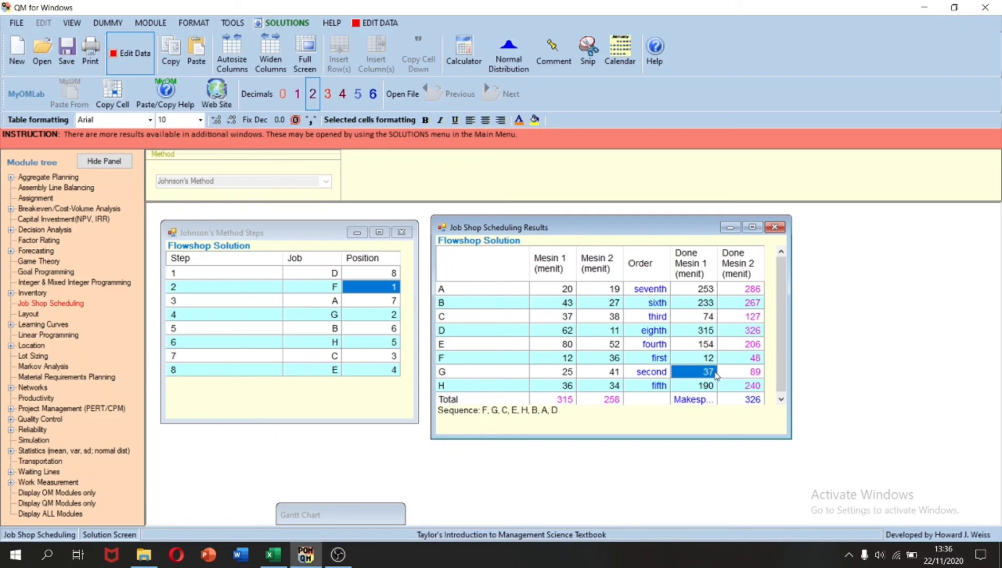
pyautogui.click(660, 318)
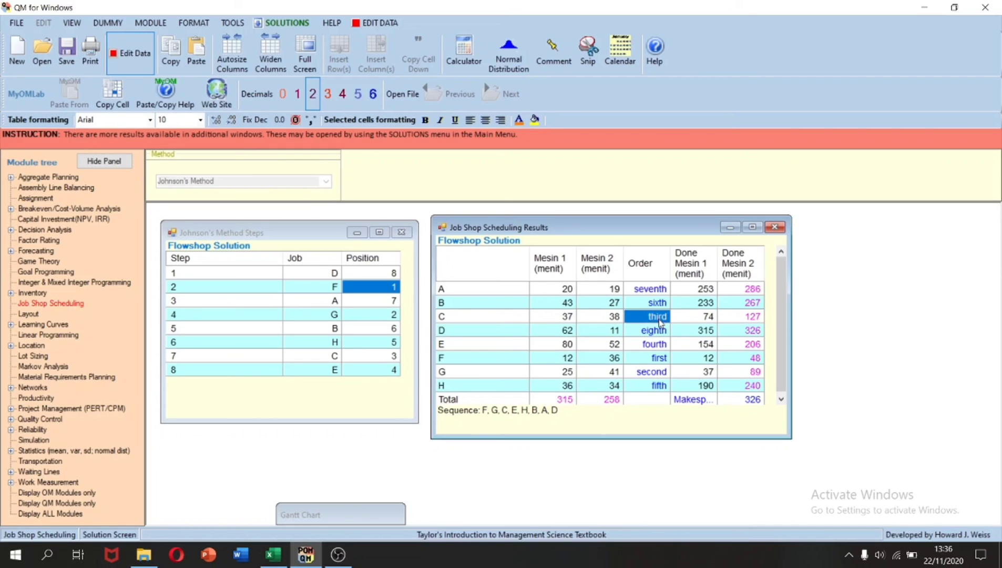
pyautogui.click(567, 319)
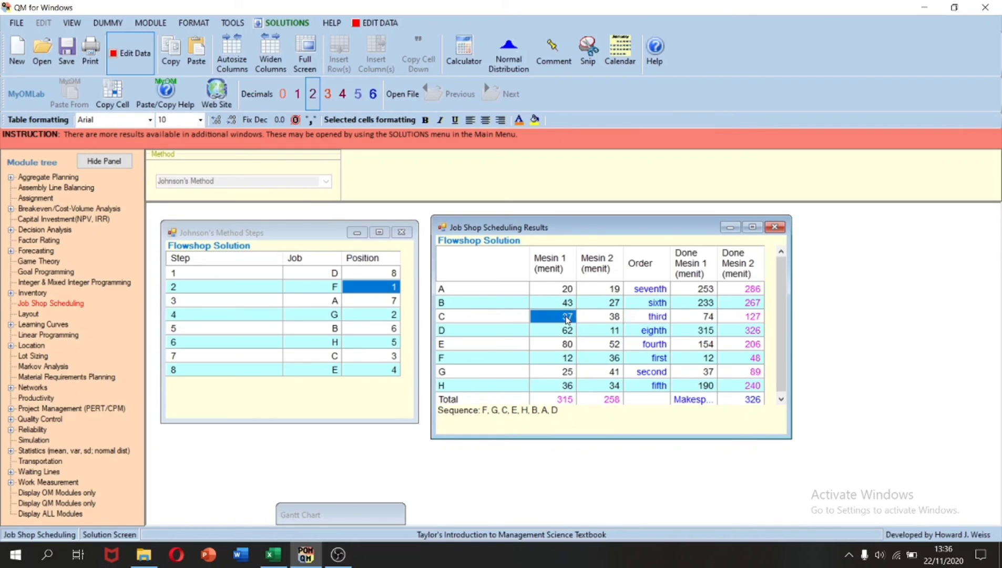
pyautogui.click(701, 321)
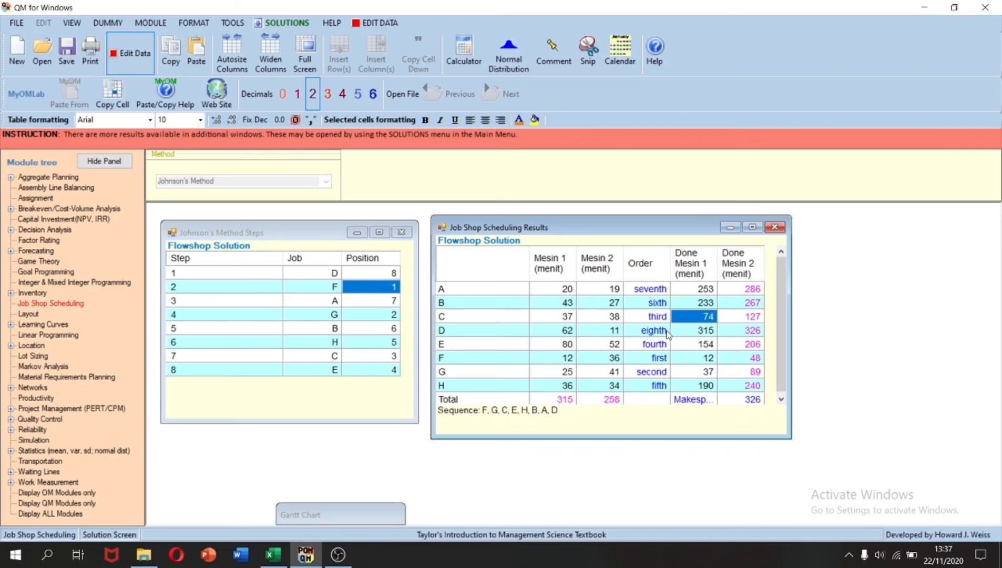
pyautogui.click(666, 332)
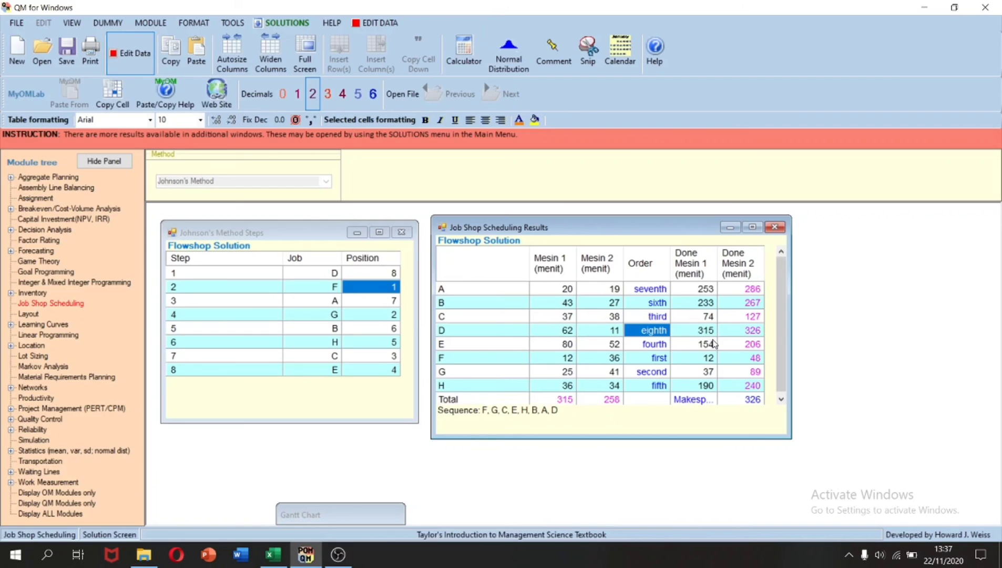
pyautogui.click(710, 335)
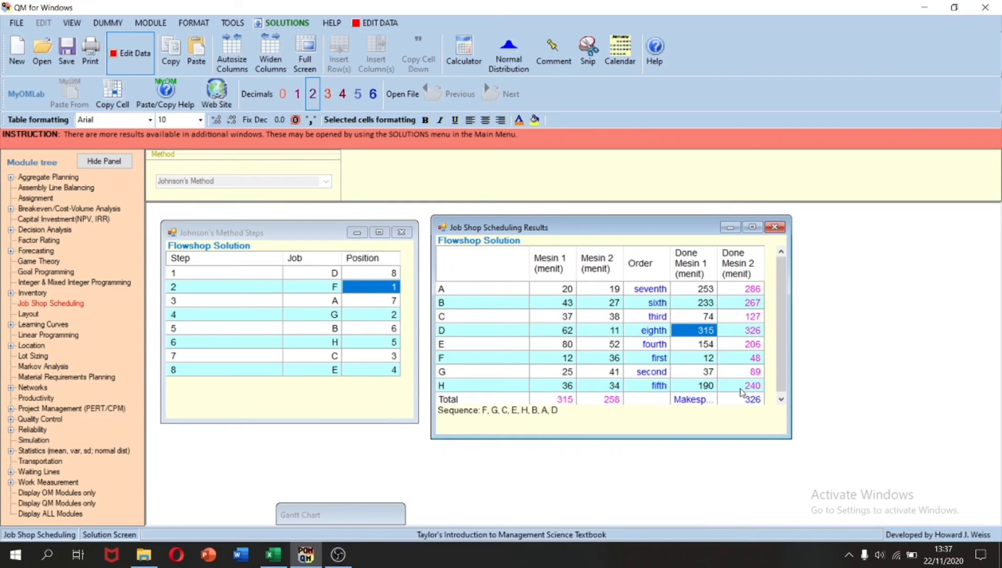
# Trace the Done Mesin 2 completion times of jobs F, G and C from their Mesin 2 processing times.
pyautogui.click(746, 361)
pyautogui.click(699, 360)
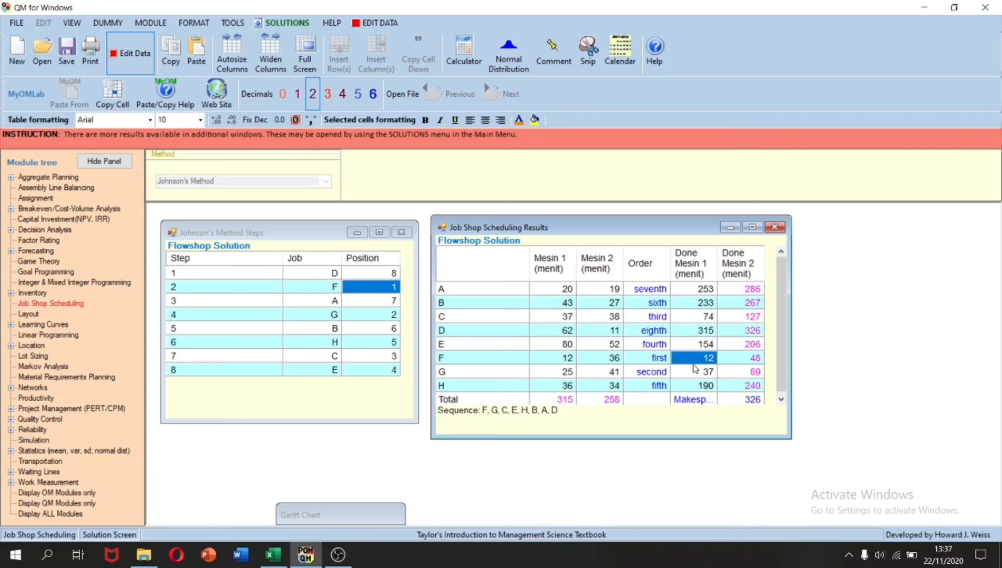
pyautogui.click(616, 359)
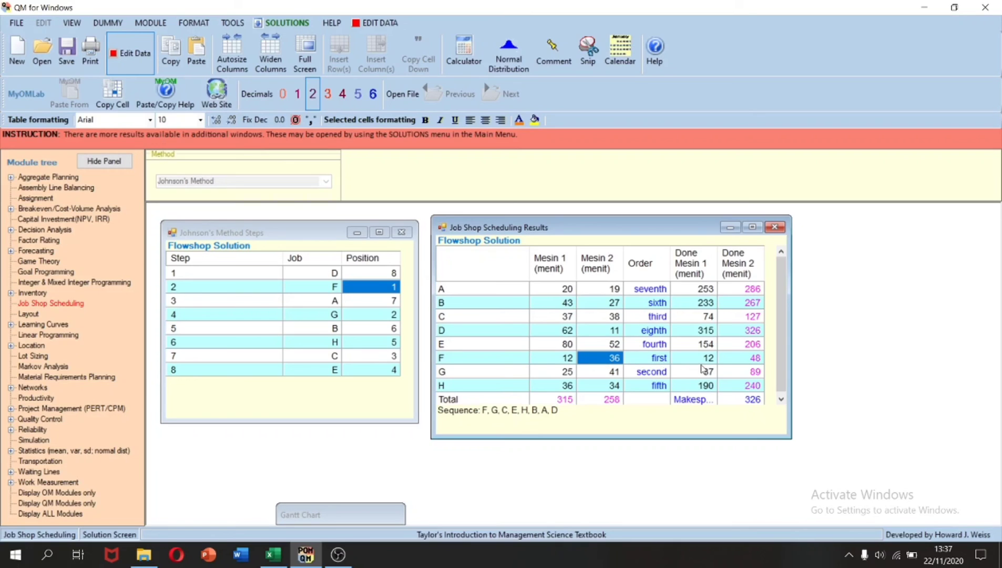
pyautogui.click(749, 361)
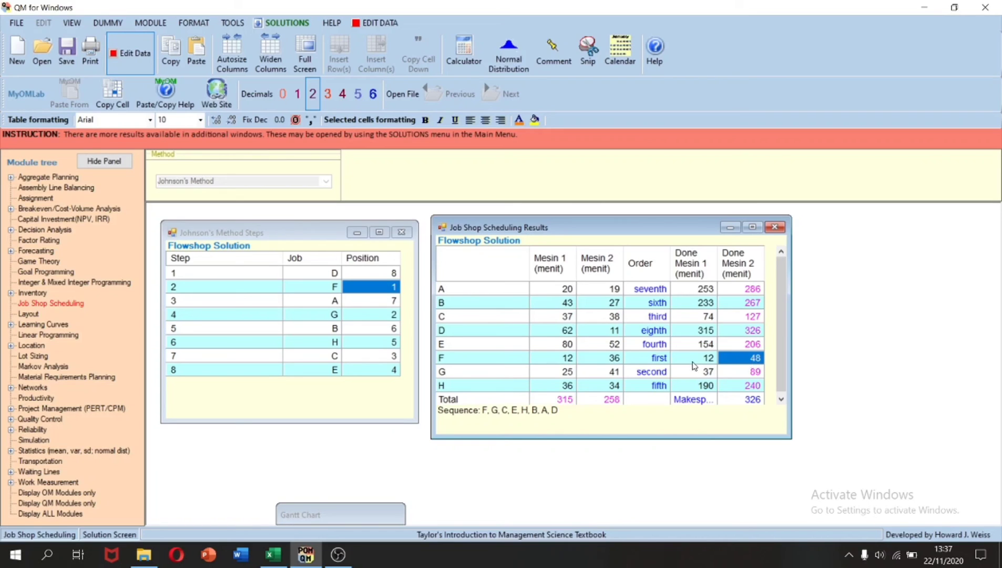
pyautogui.click(616, 375)
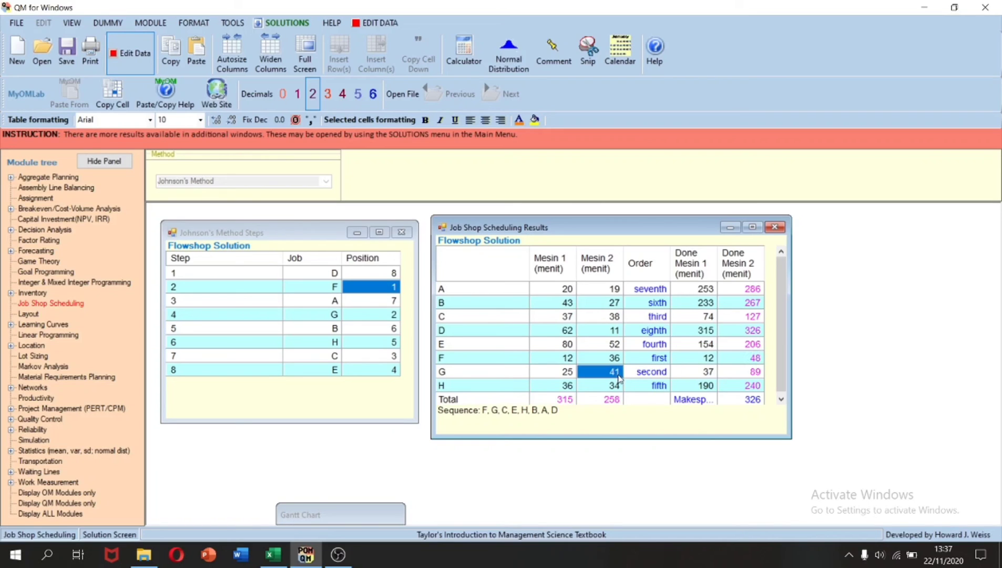
pyautogui.click(757, 373)
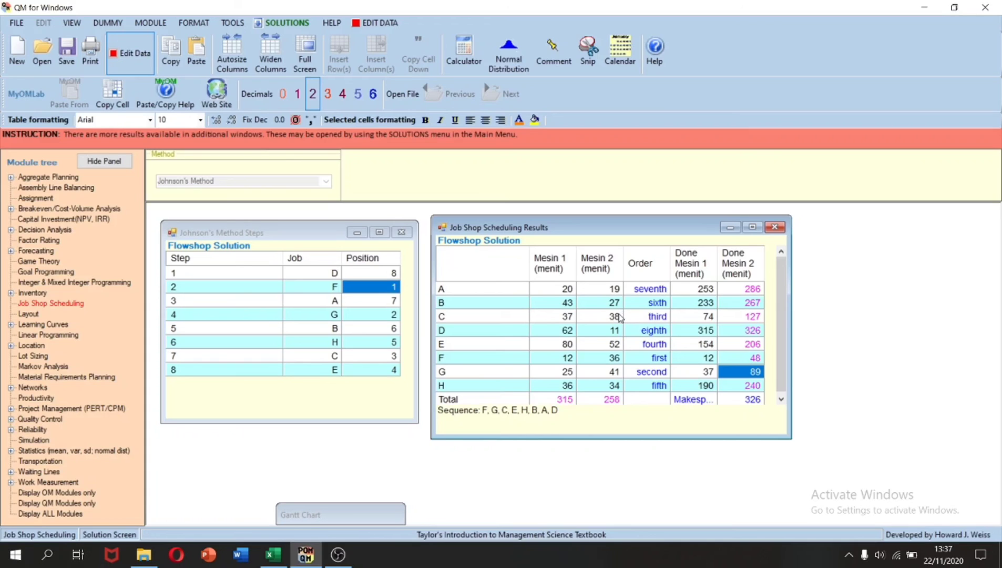
pyautogui.click(619, 317)
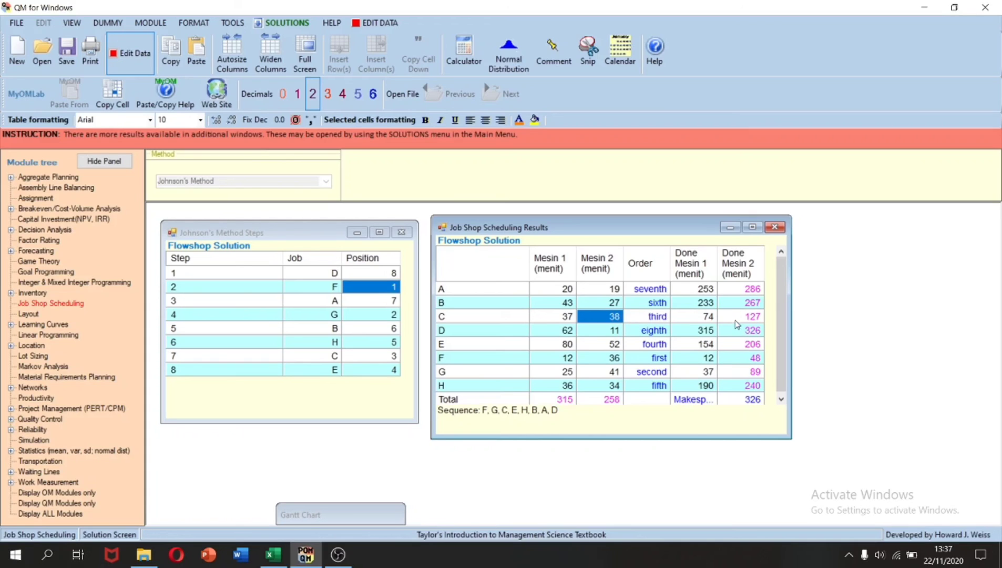
pyautogui.click(736, 317)
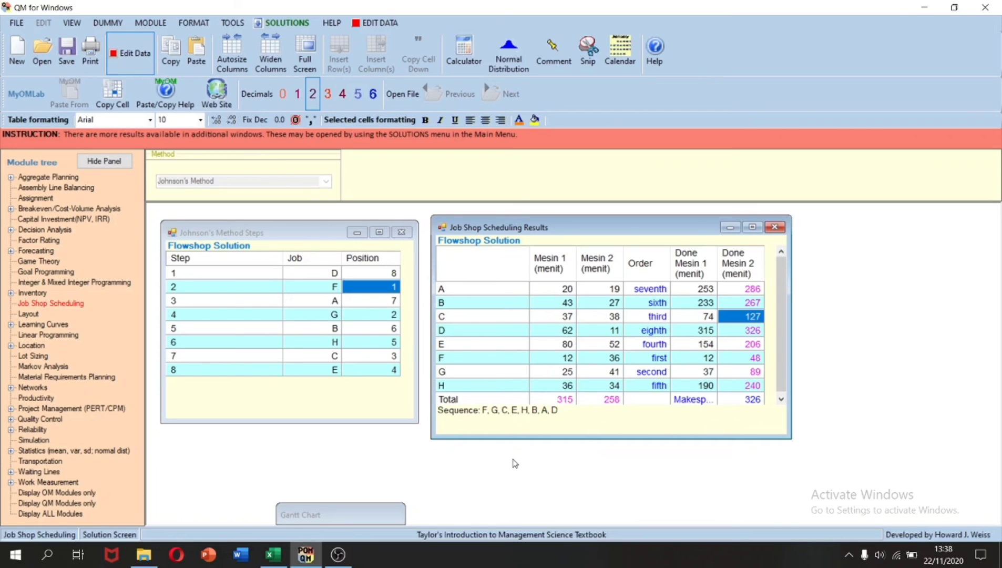
# Open the Gantt chart of the flow-shop solution.
pyautogui.click(364, 514)
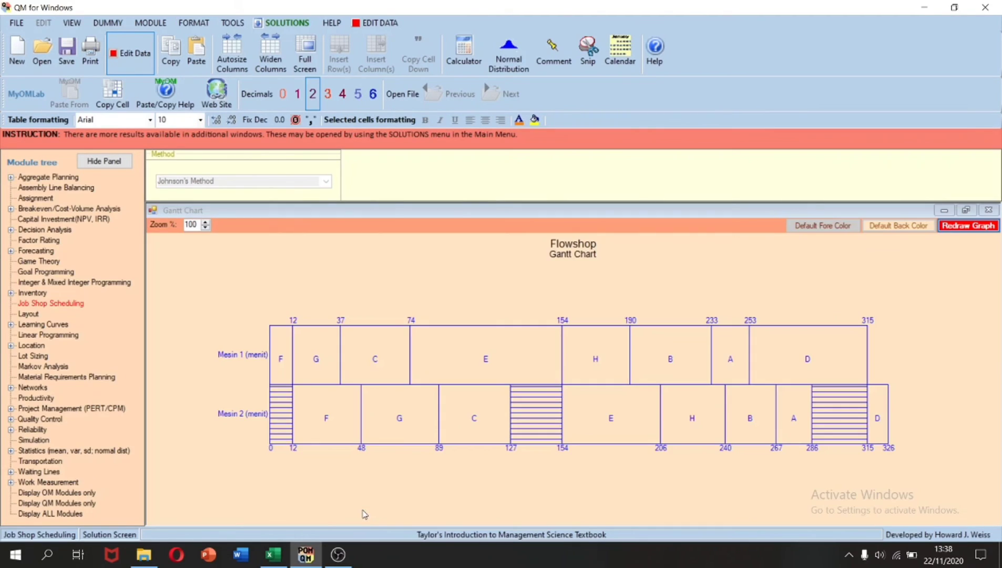